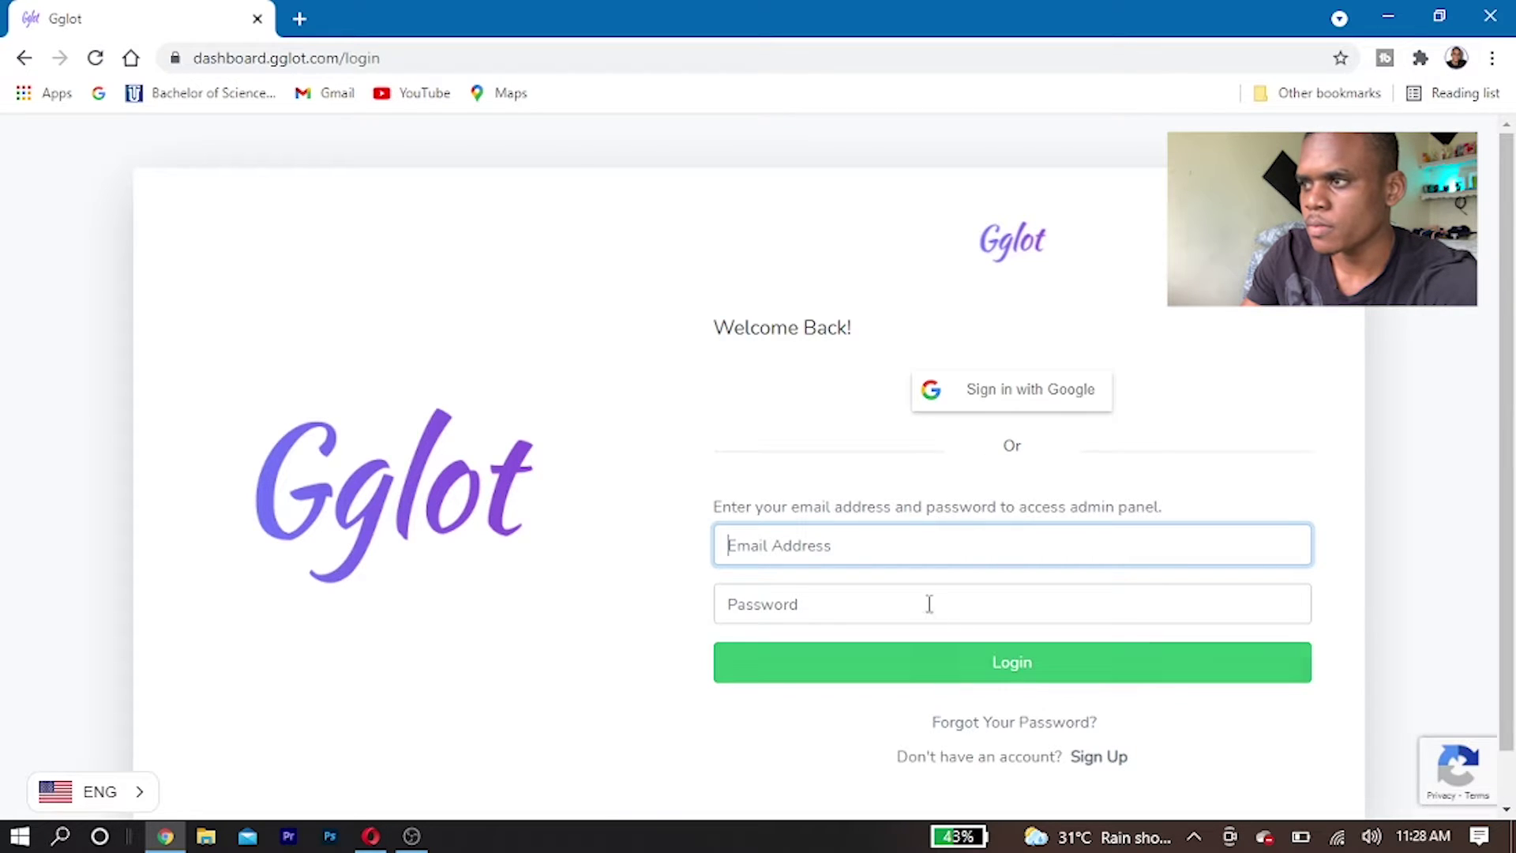
Log in to the Gglot dashboard with the account's email address and password.
click(916, 550)
click(845, 608)
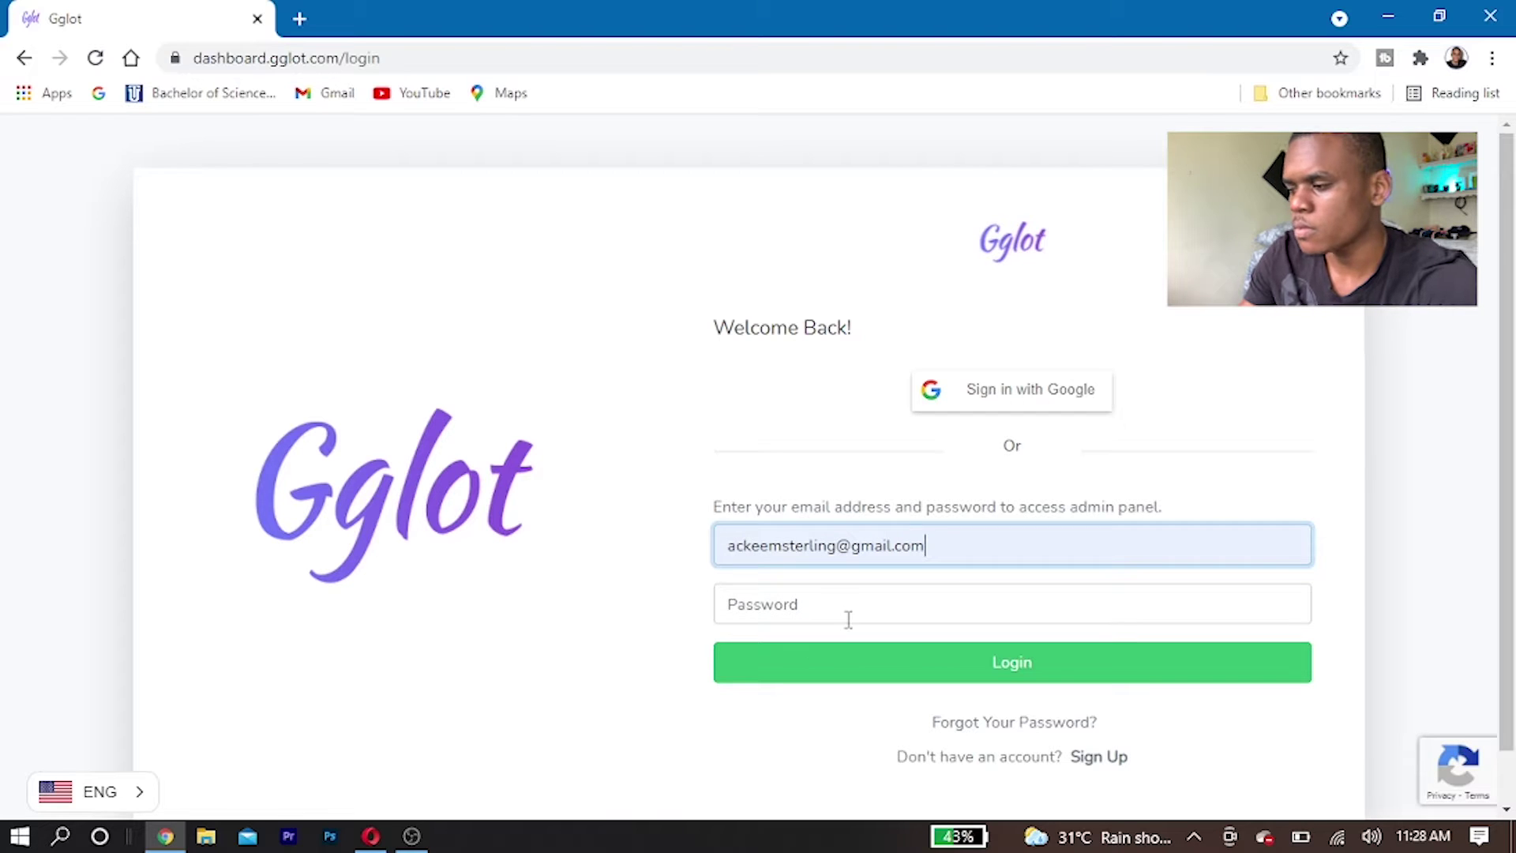
click(846, 619)
text(••••••••••)
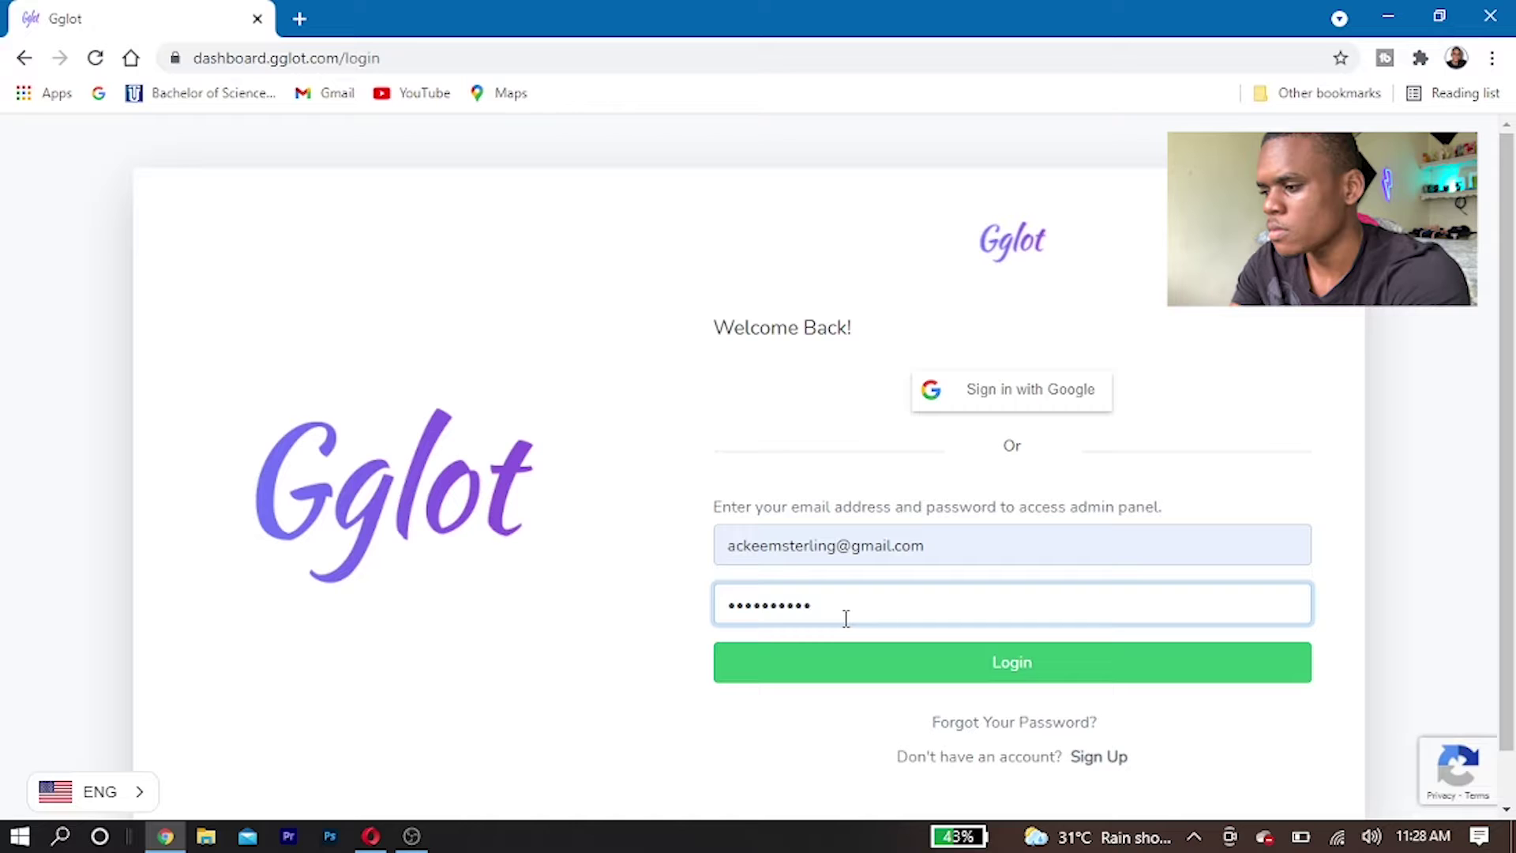
text(•)
click(908, 674)
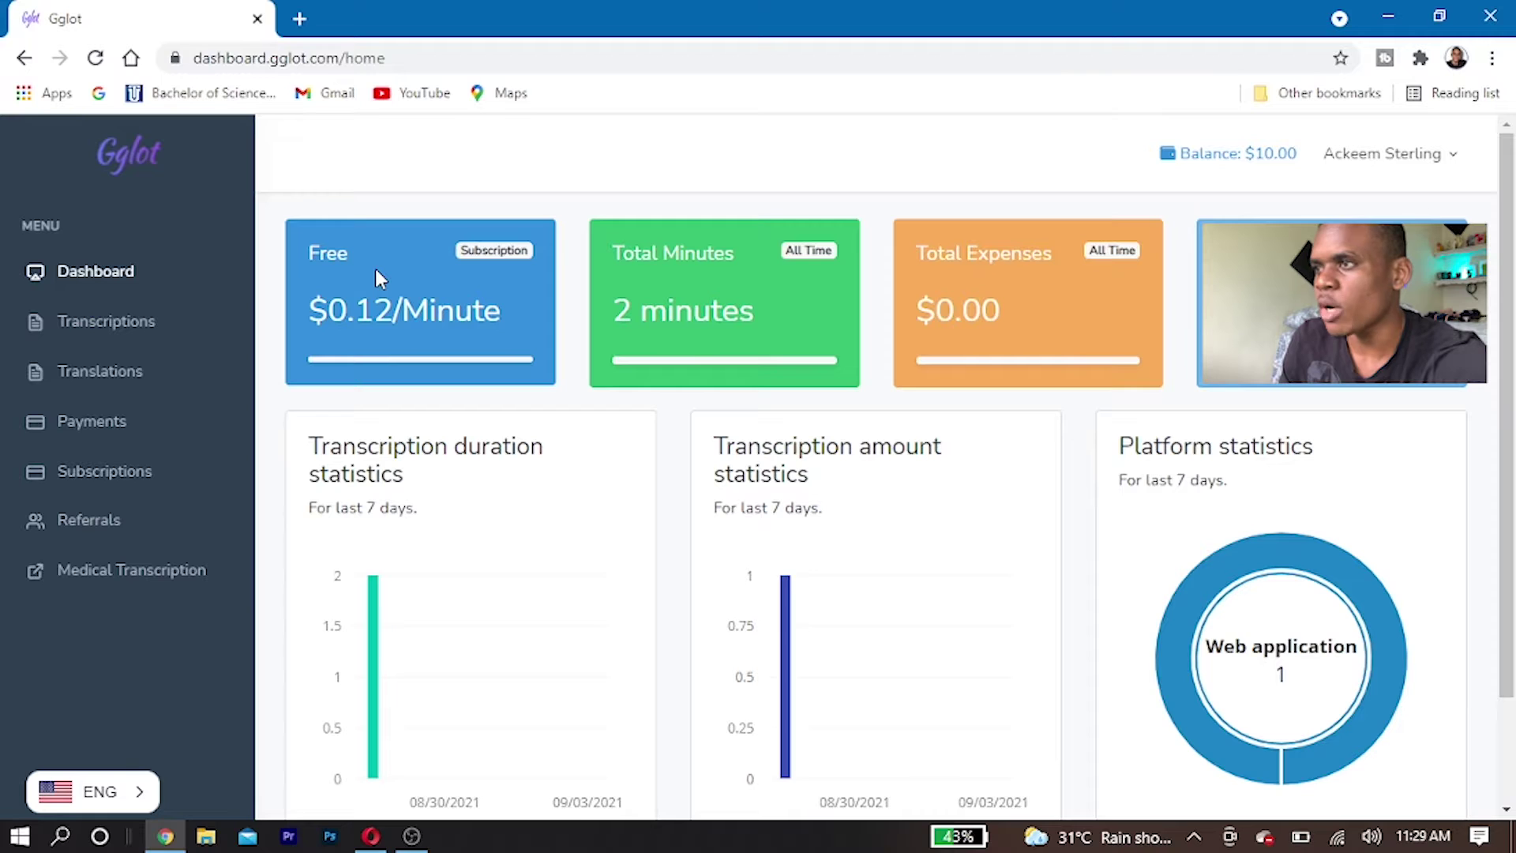
Look through the Transcriptions, Translations, Payments, Subscriptions, Referrals and Medical Transcription sections, including the features and prices of the subscription plans.
click(112, 326)
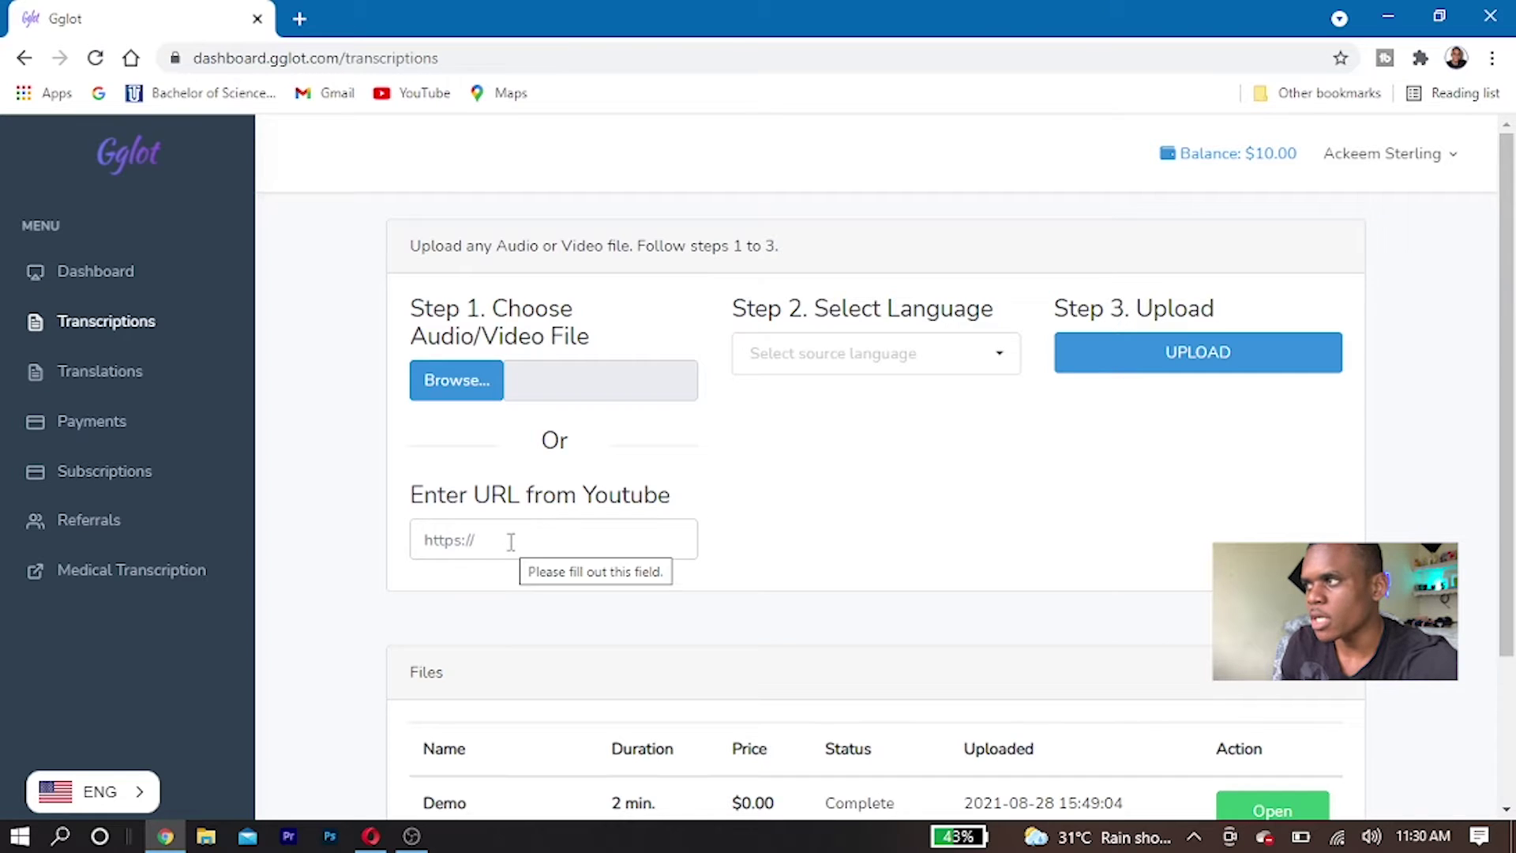
click(100, 371)
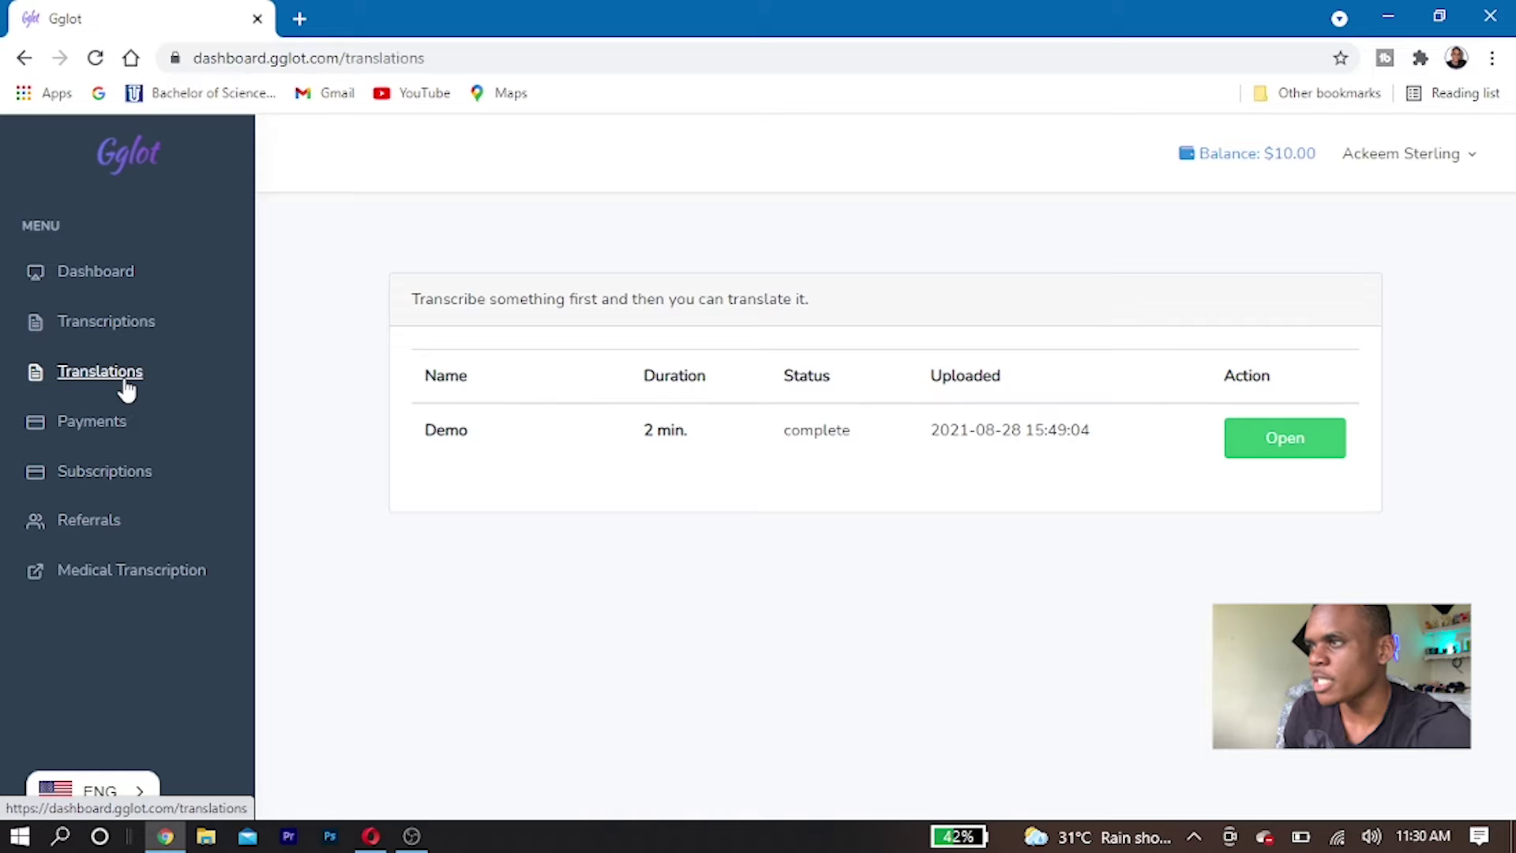
click(115, 420)
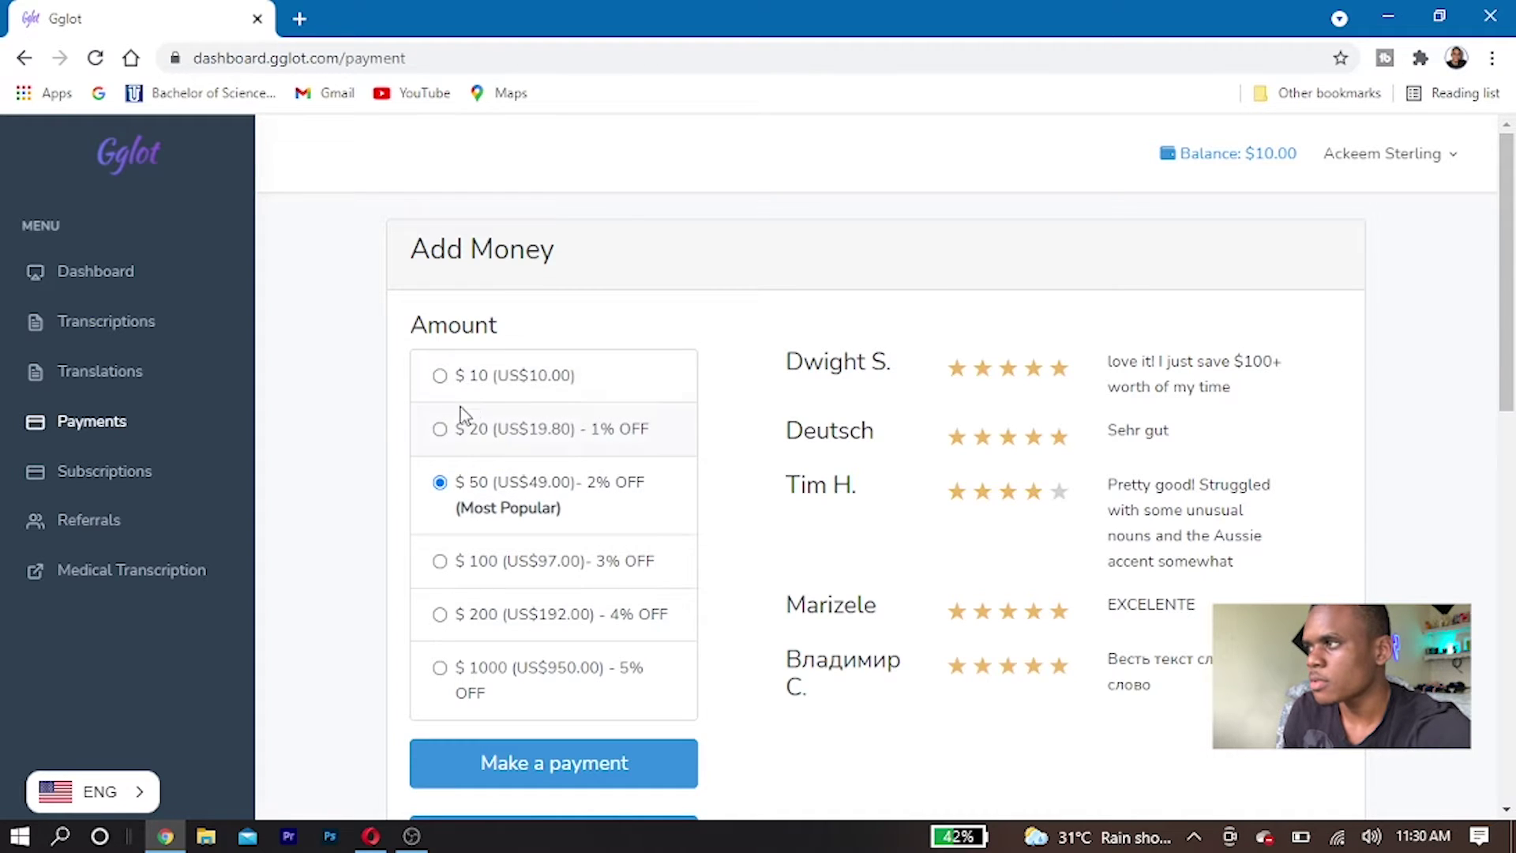
click(114, 480)
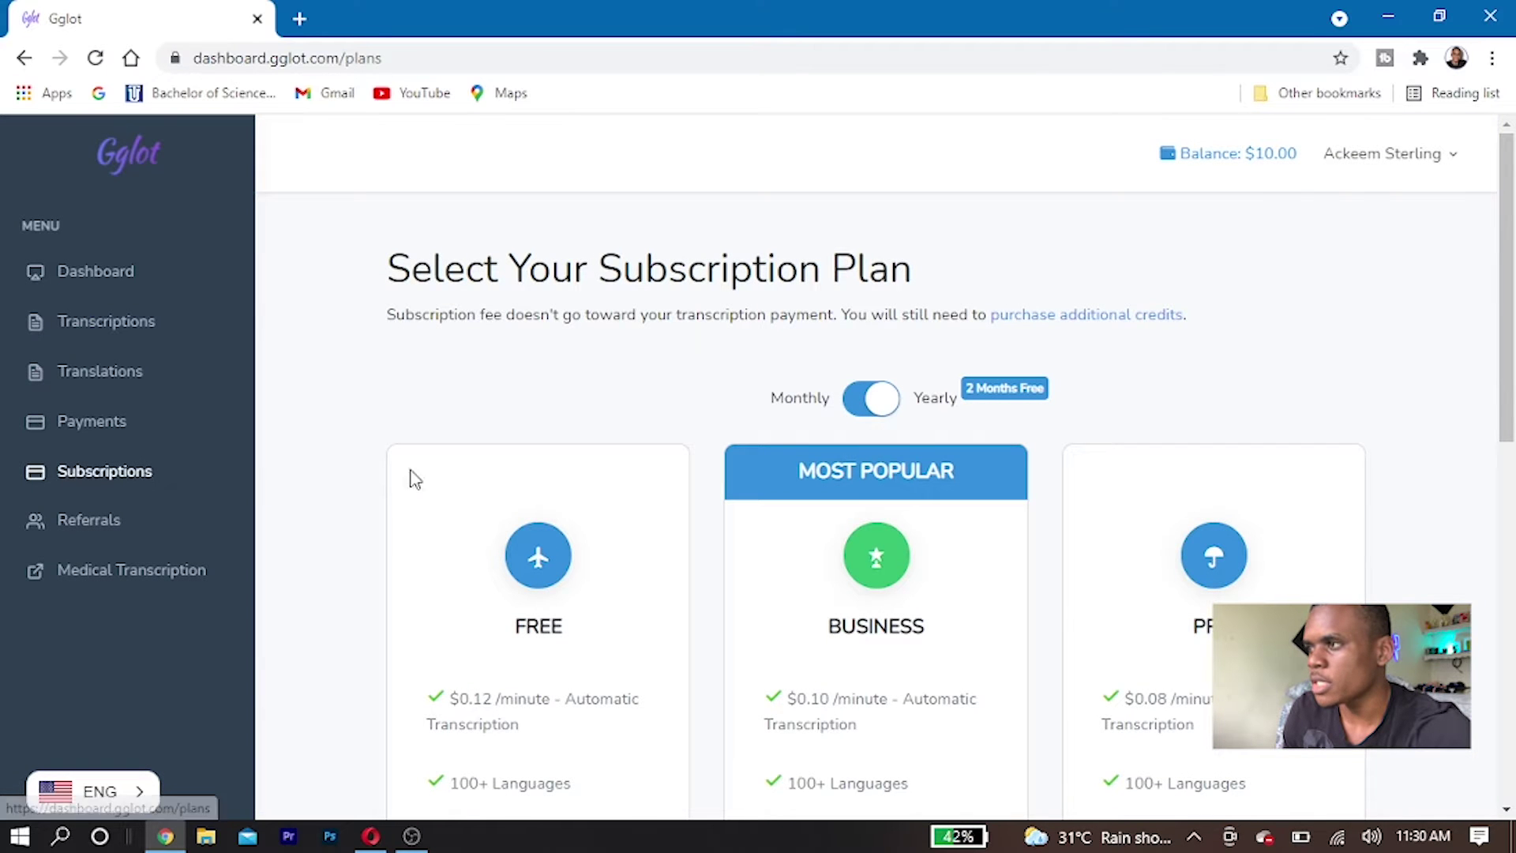
scroll(616, 478, down, 5)
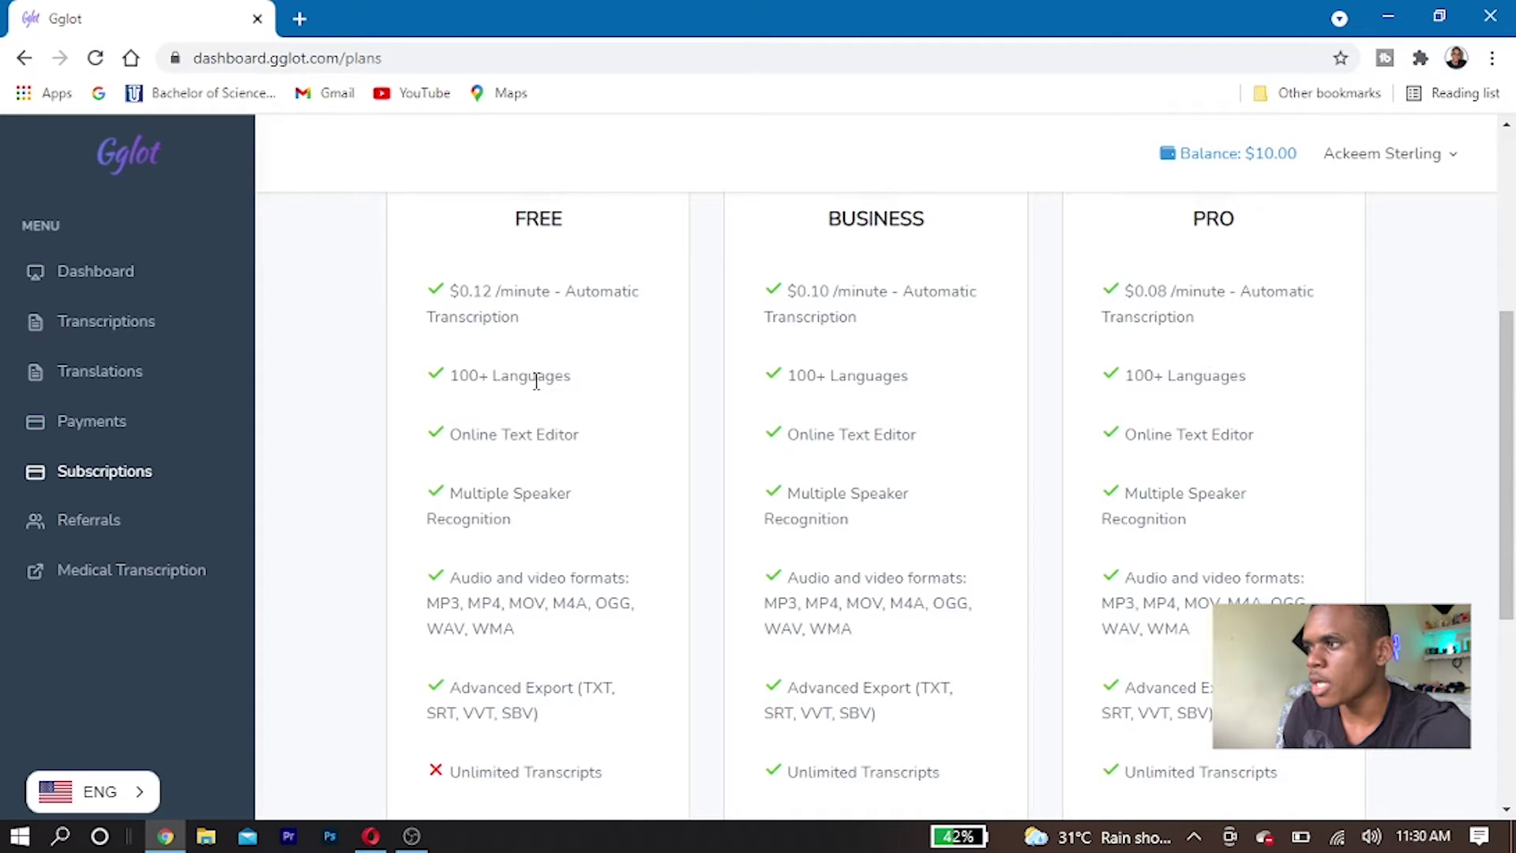
scroll(534, 387, down, 5)
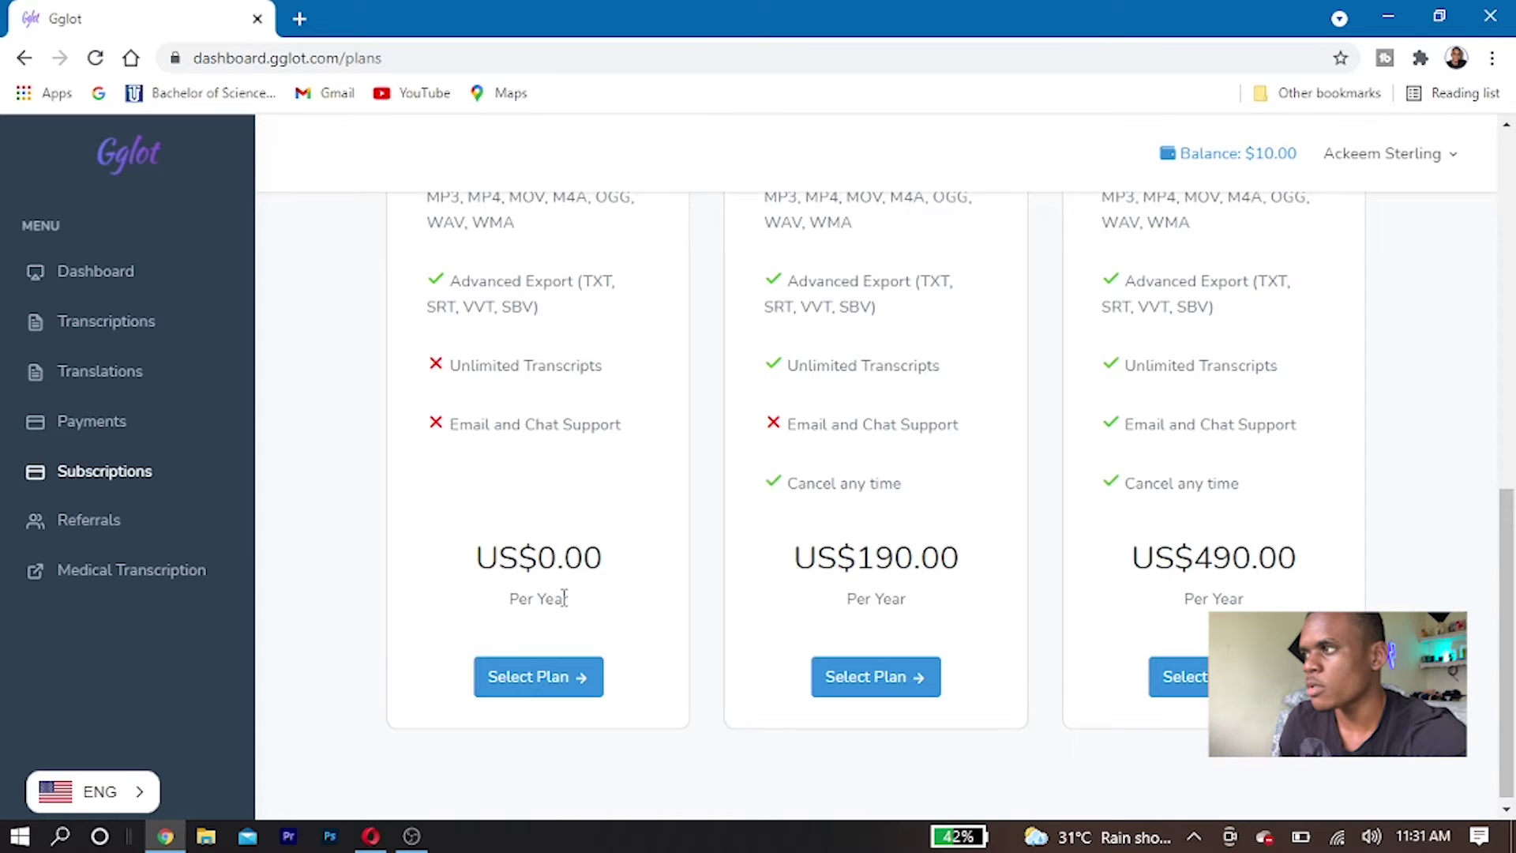
click(86, 522)
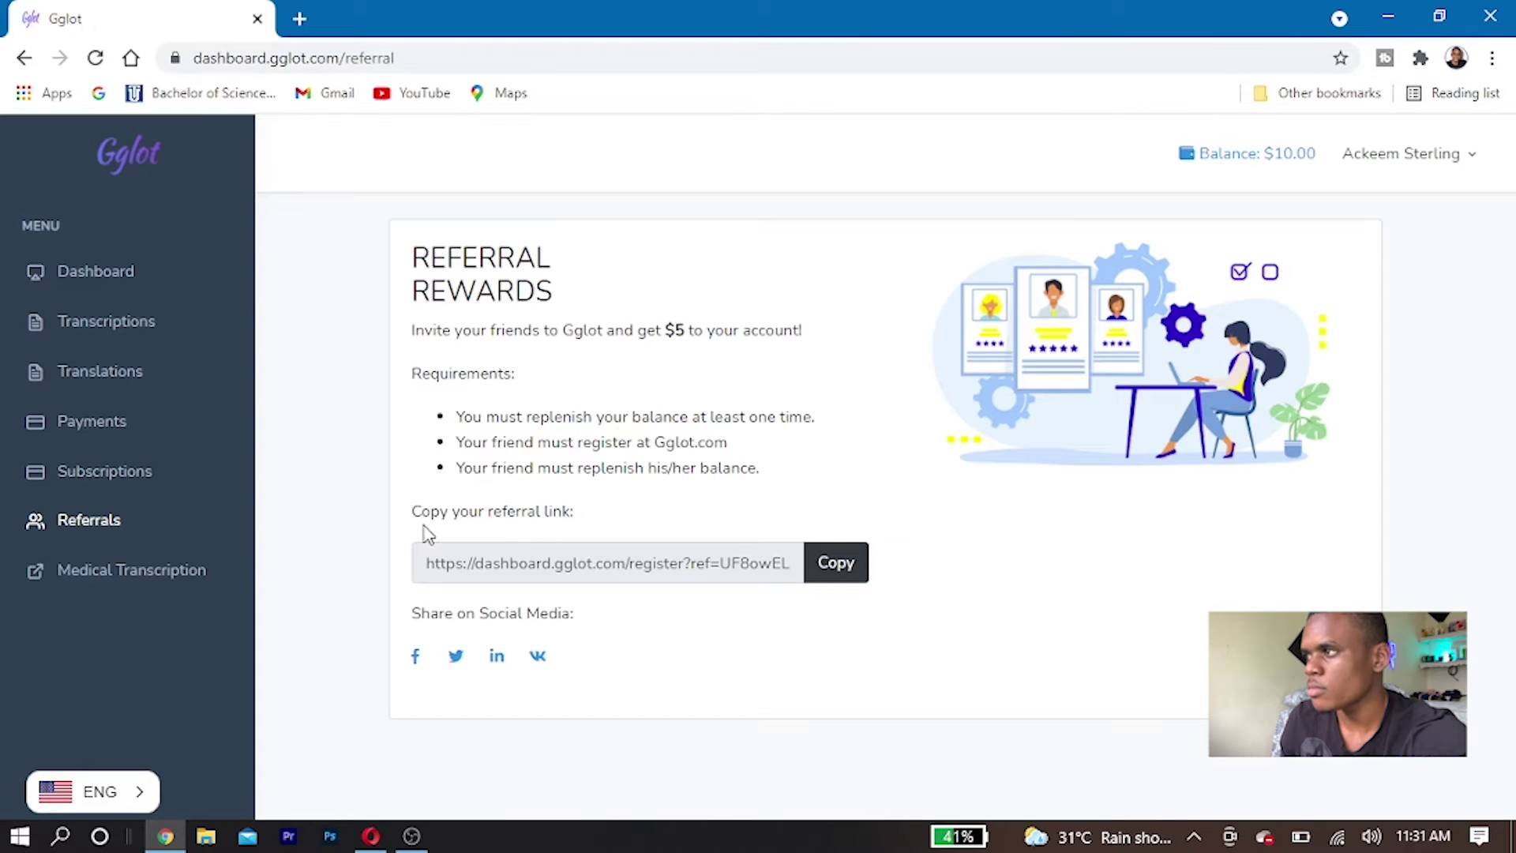
click(150, 585)
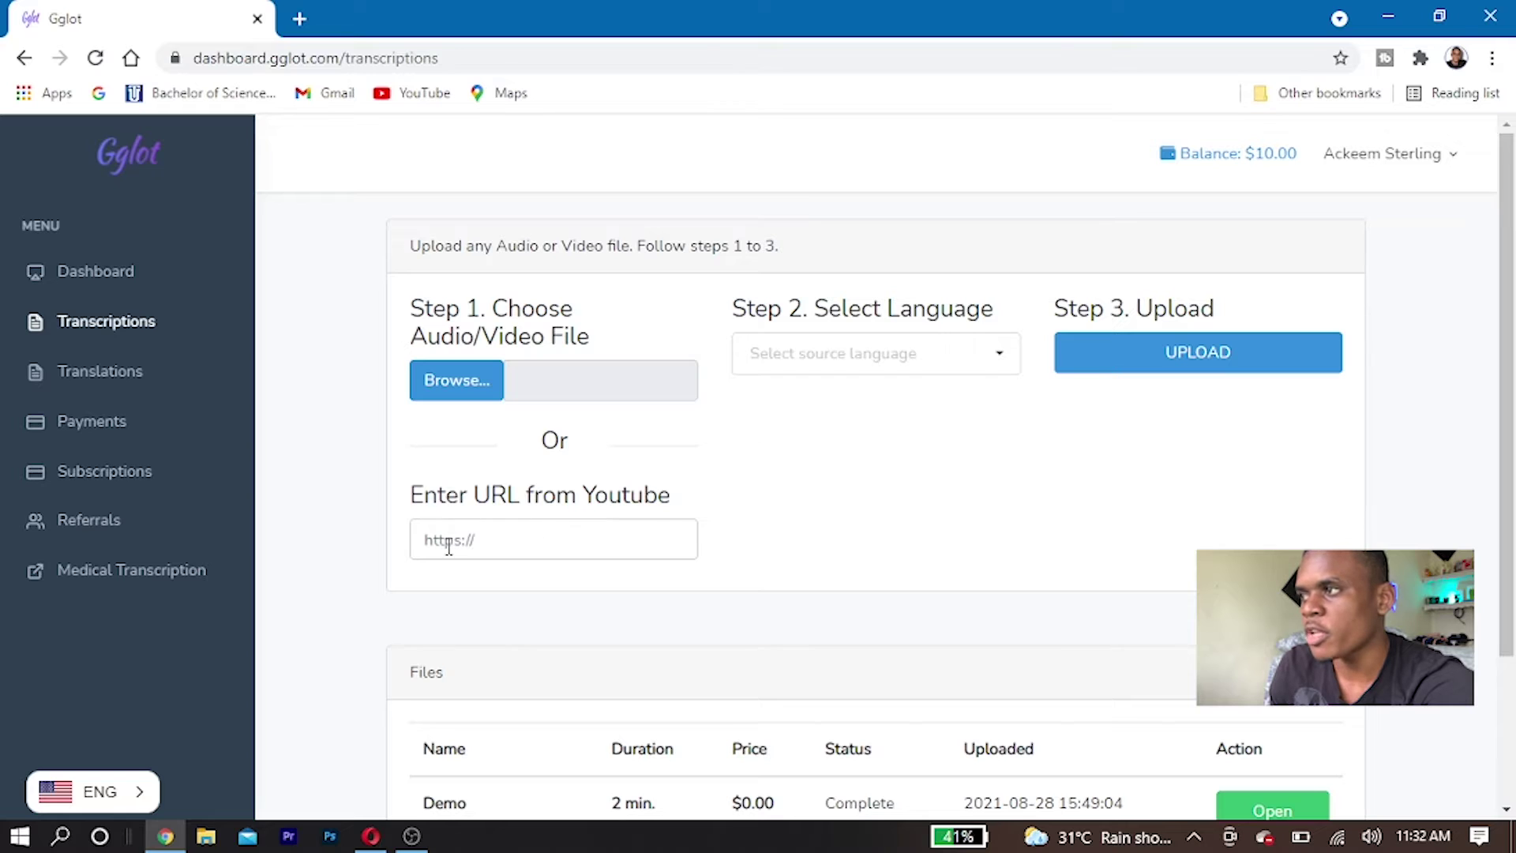
click(483, 539)
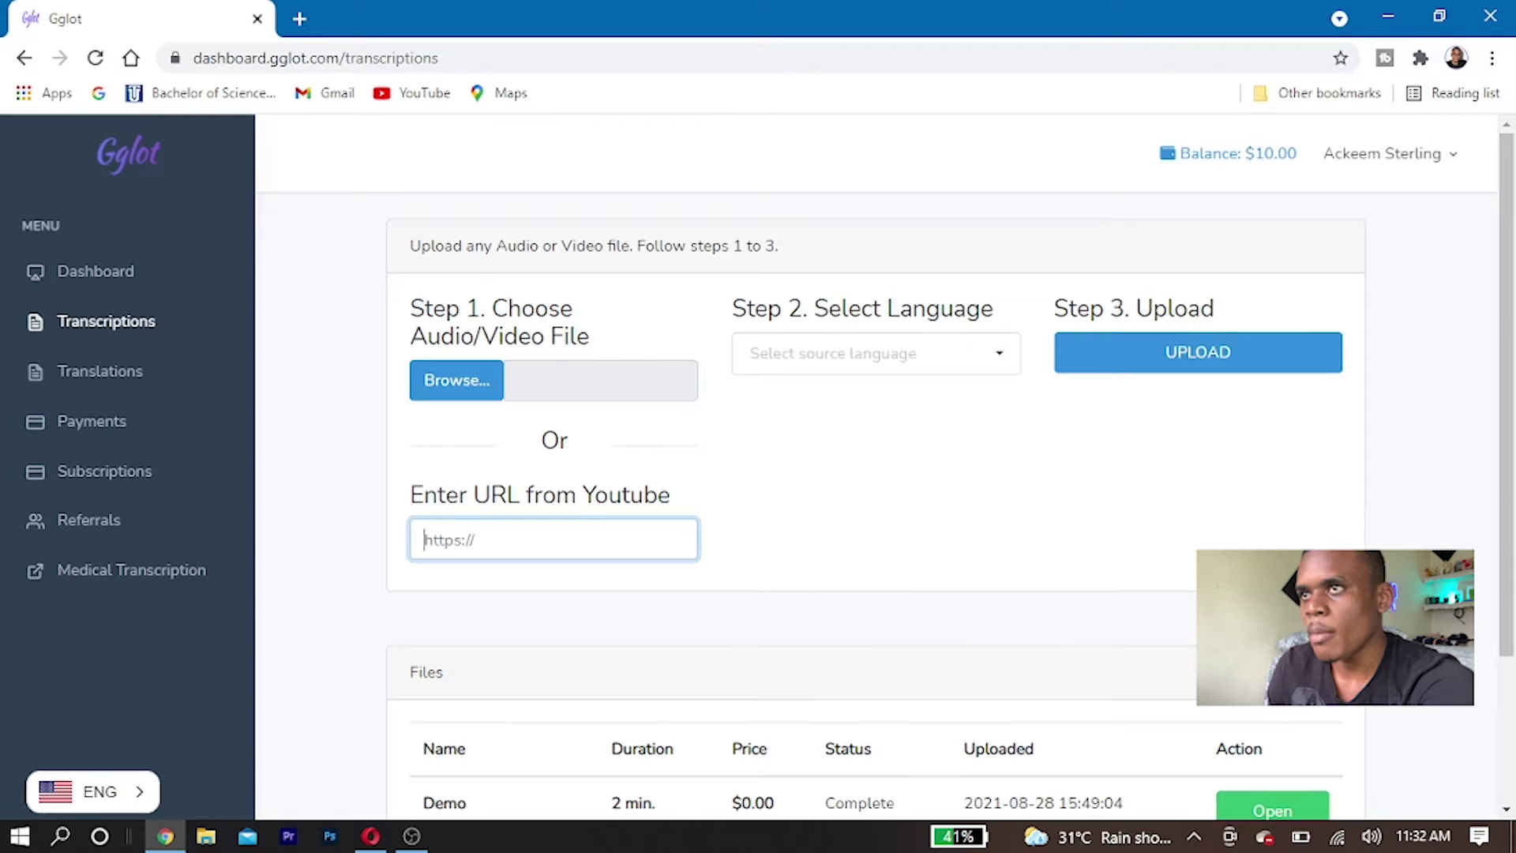
key(alt+Tab)
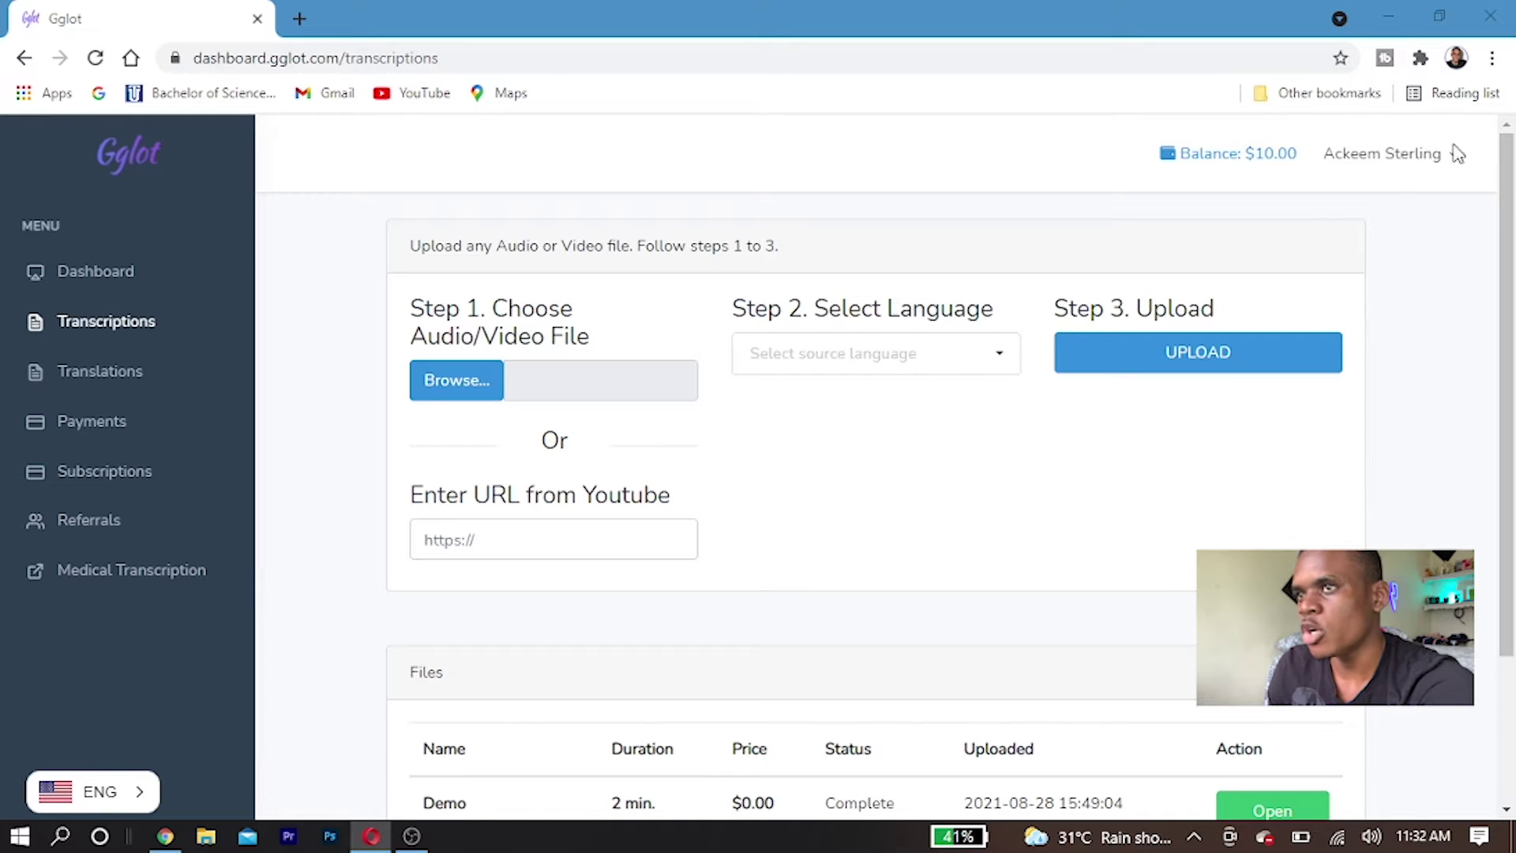
click(481, 542)
right_click(480, 541)
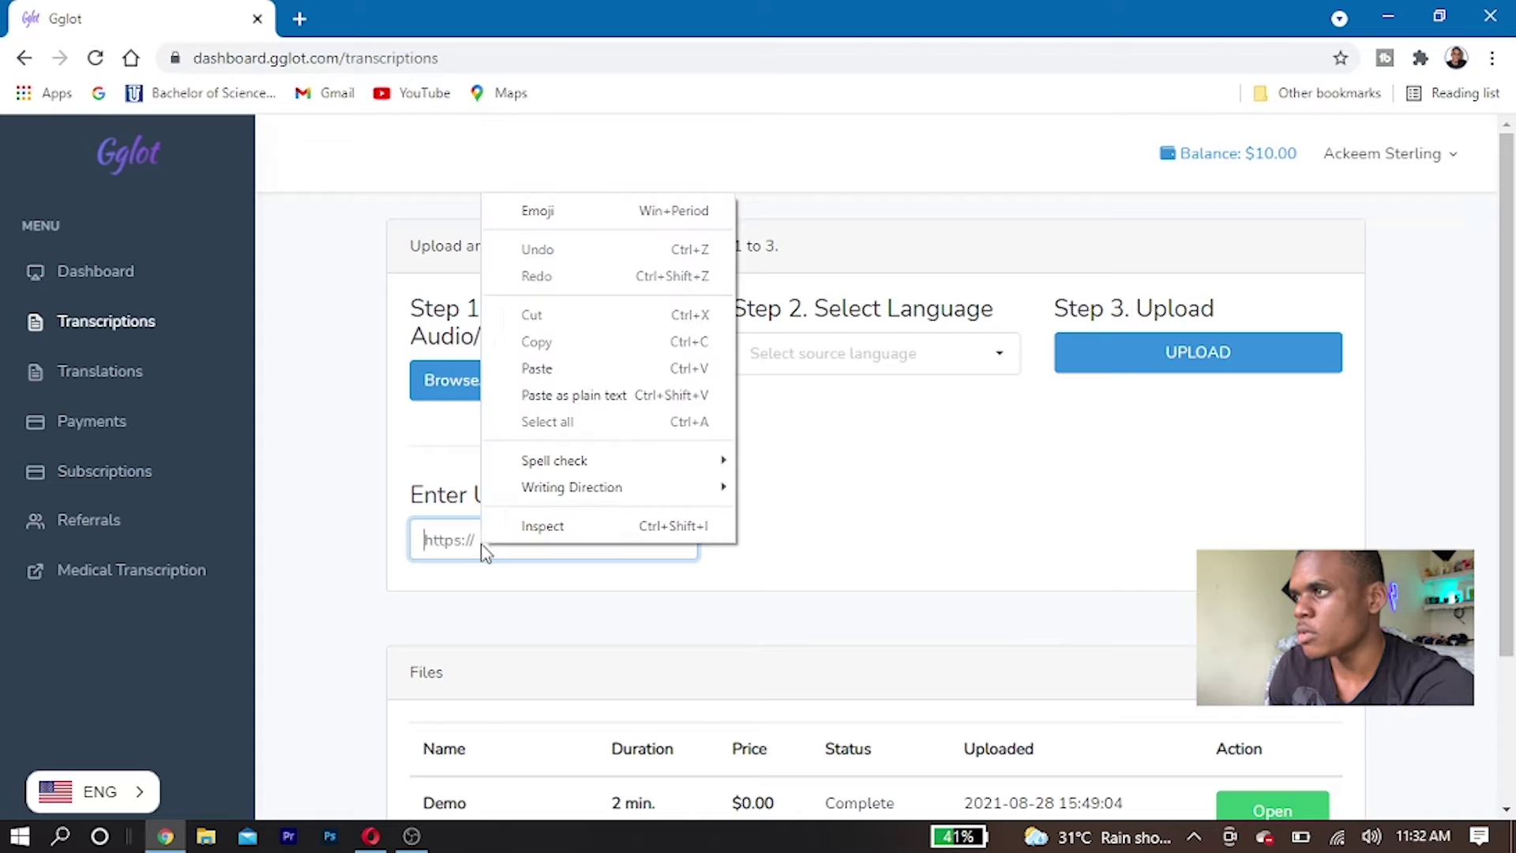
click(599, 368)
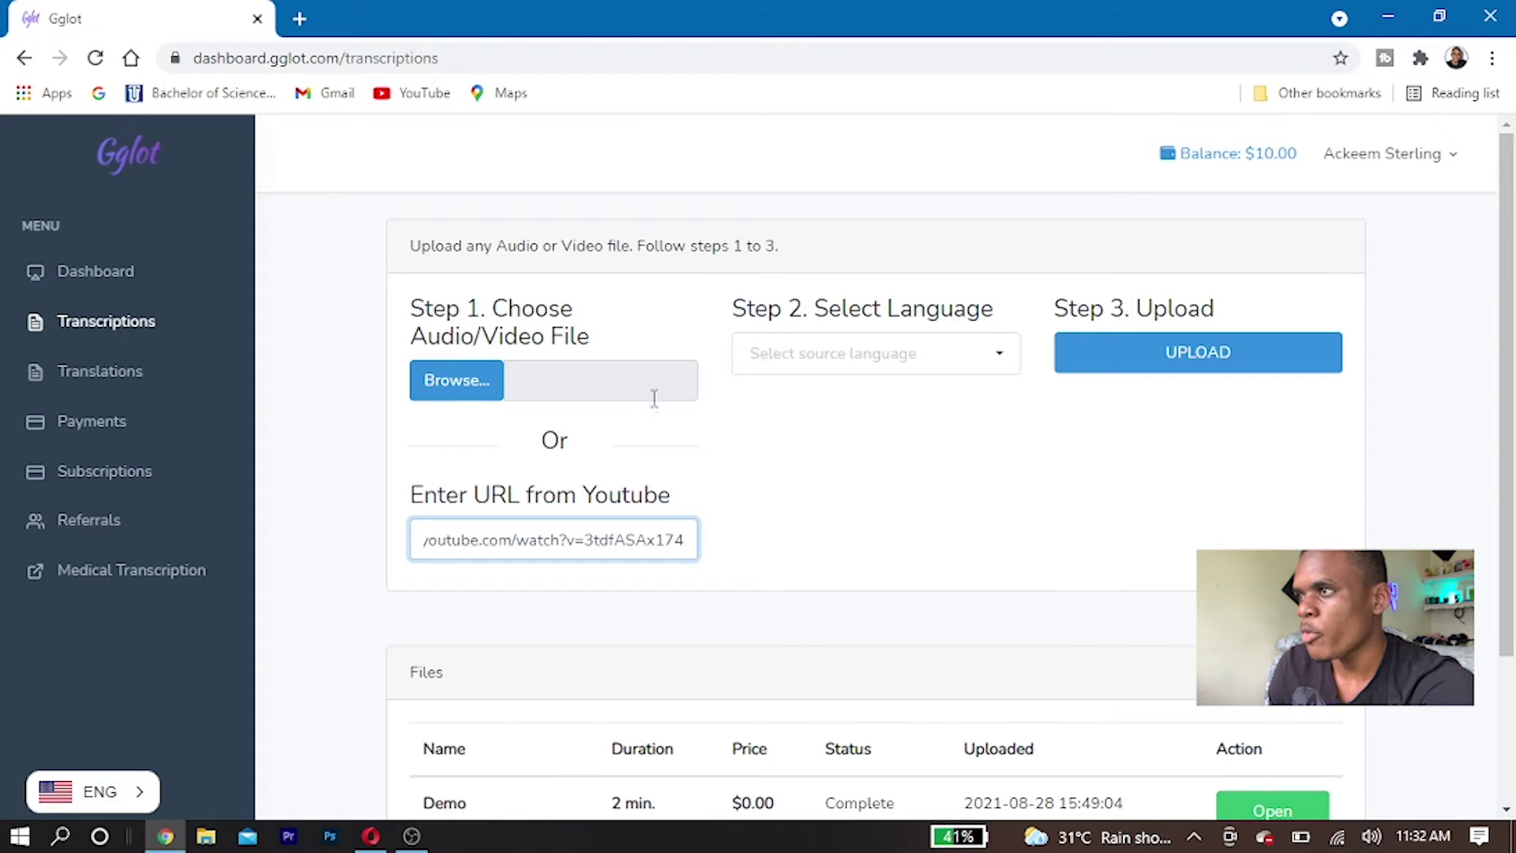
Set the source language of the video to English (United States).
click(831, 362)
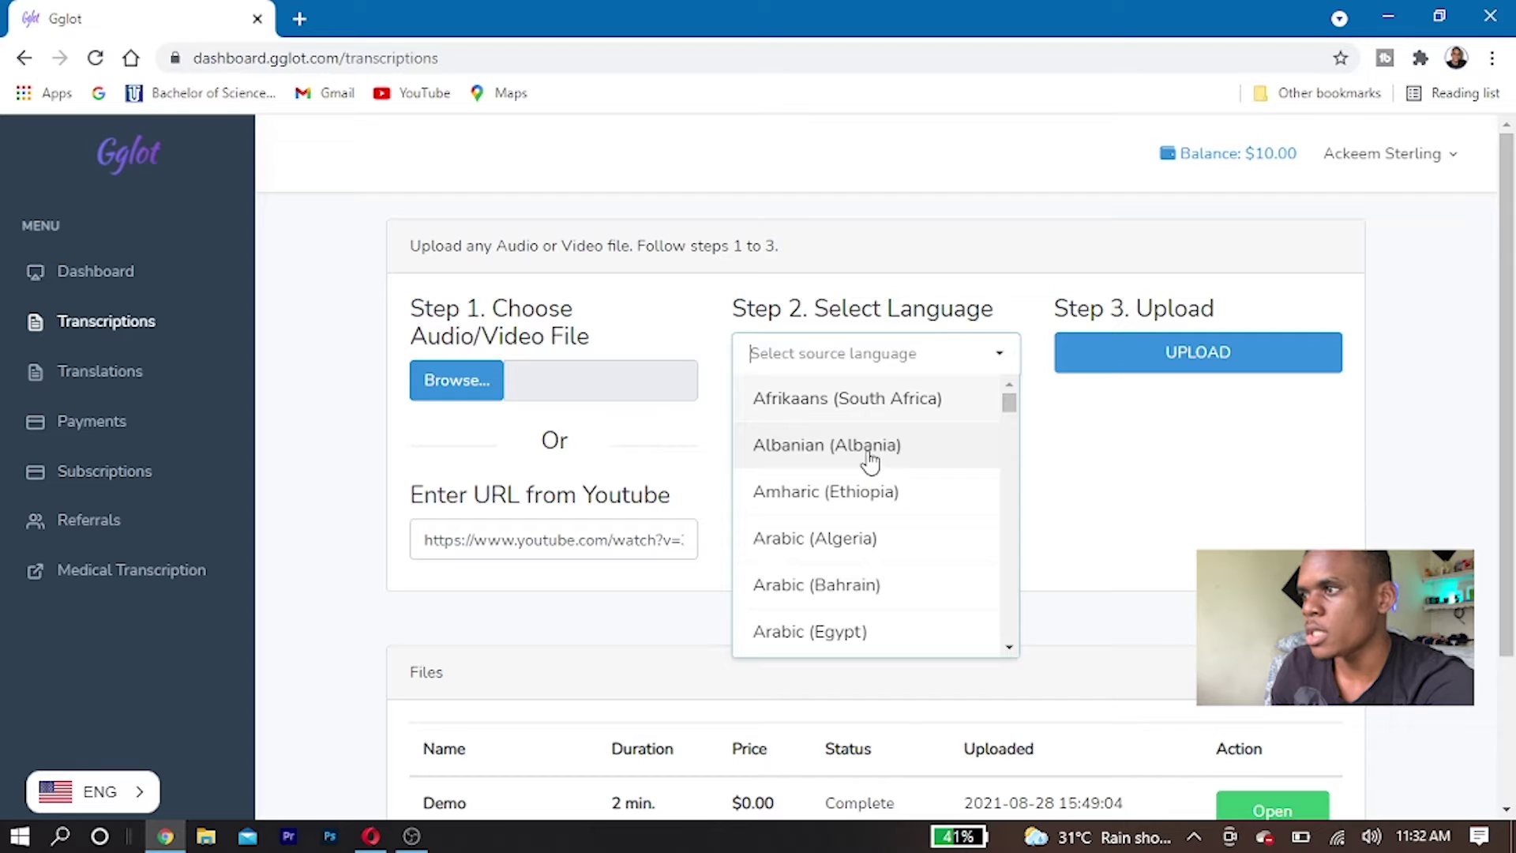
text(e)
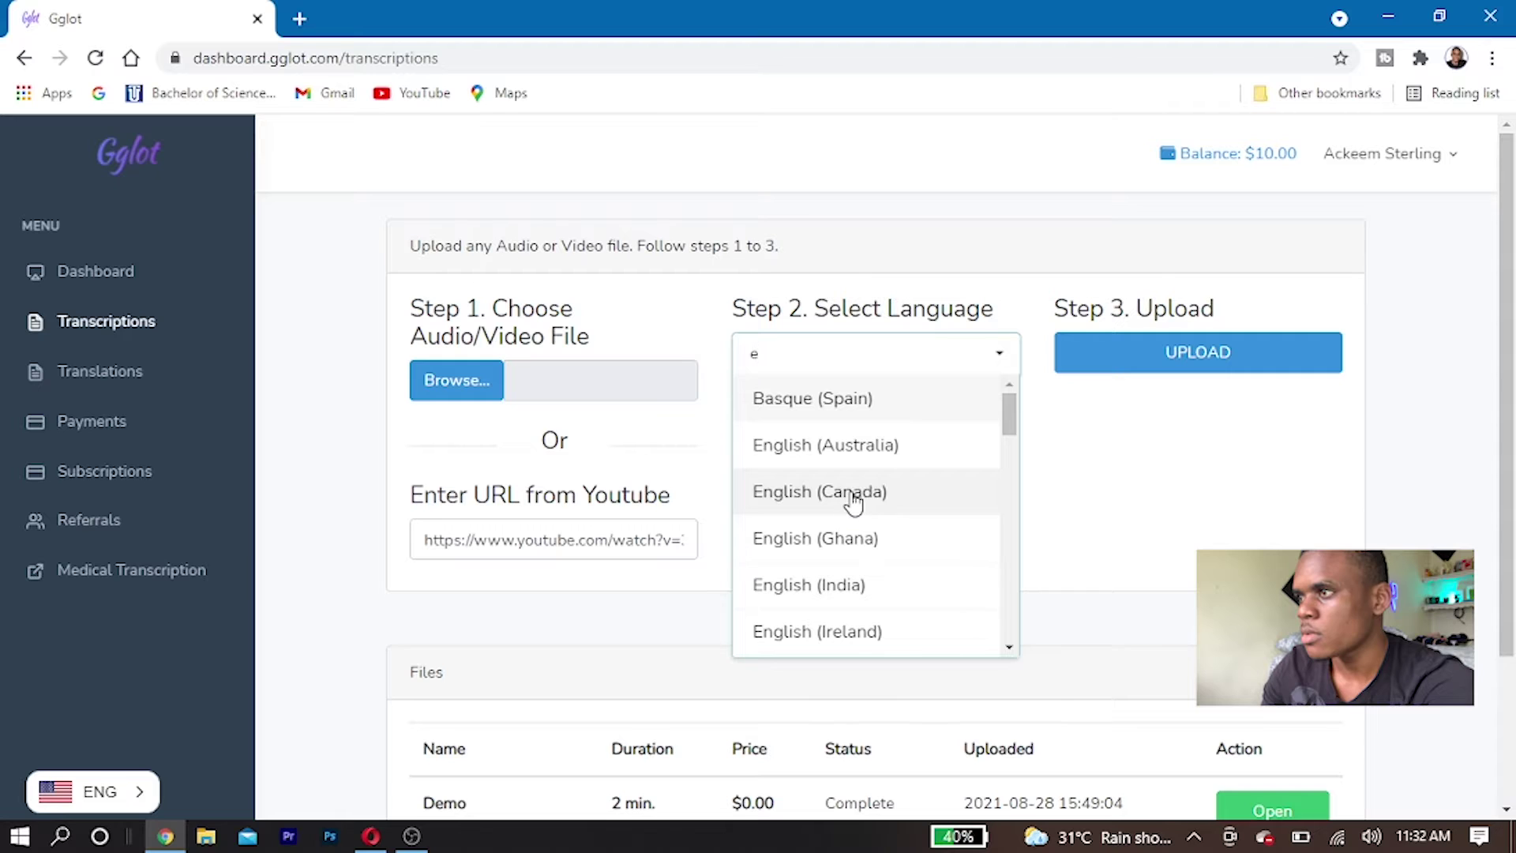
drag(1005, 434, 1016, 498)
click(912, 533)
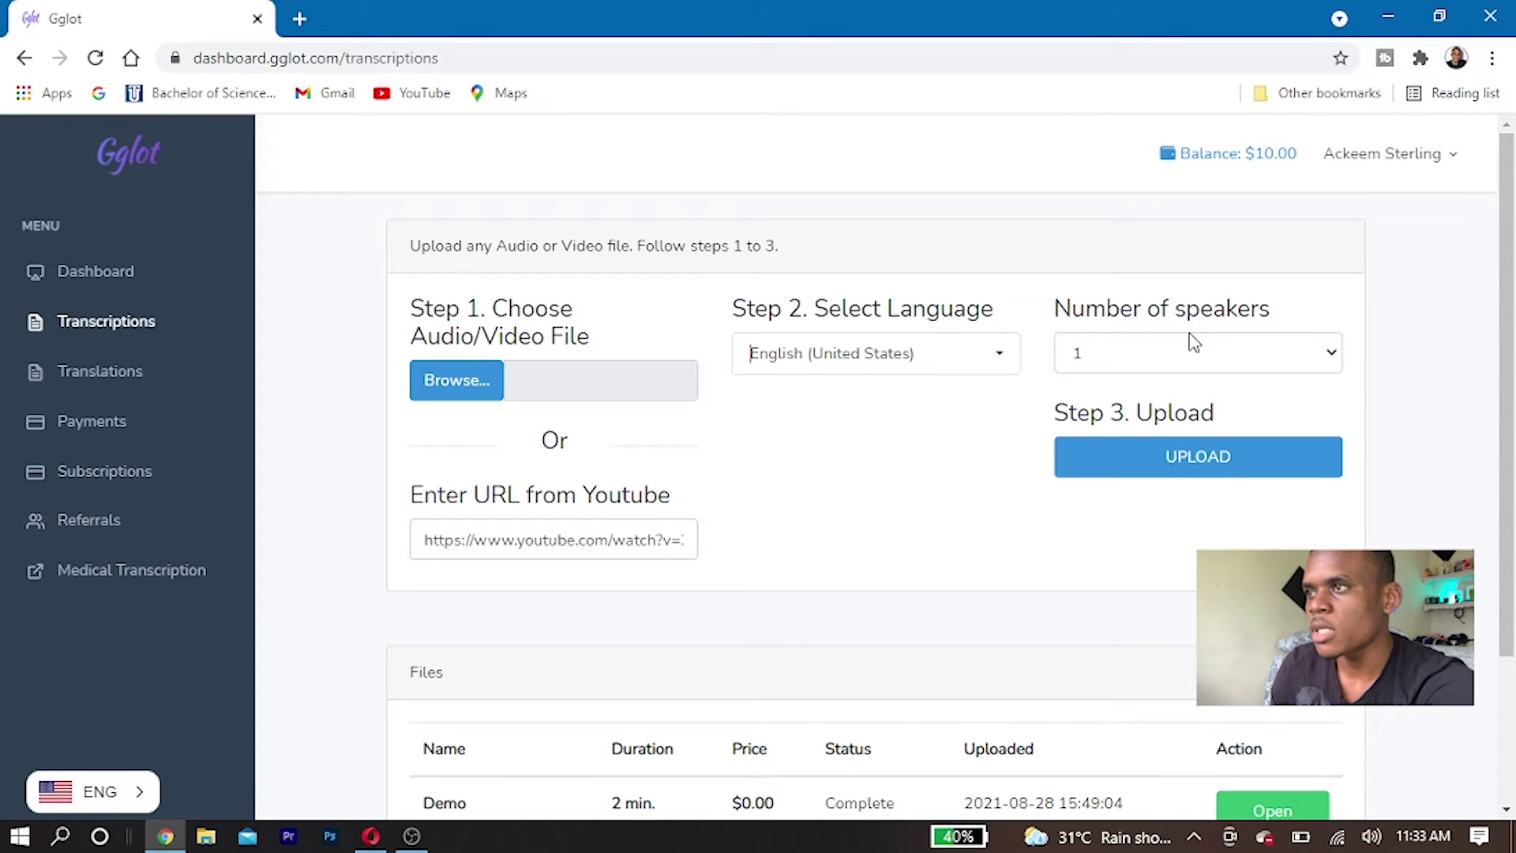
Set the number of speakers to 1 and upload the YouTube video for transcription.
click(1157, 350)
click(1129, 390)
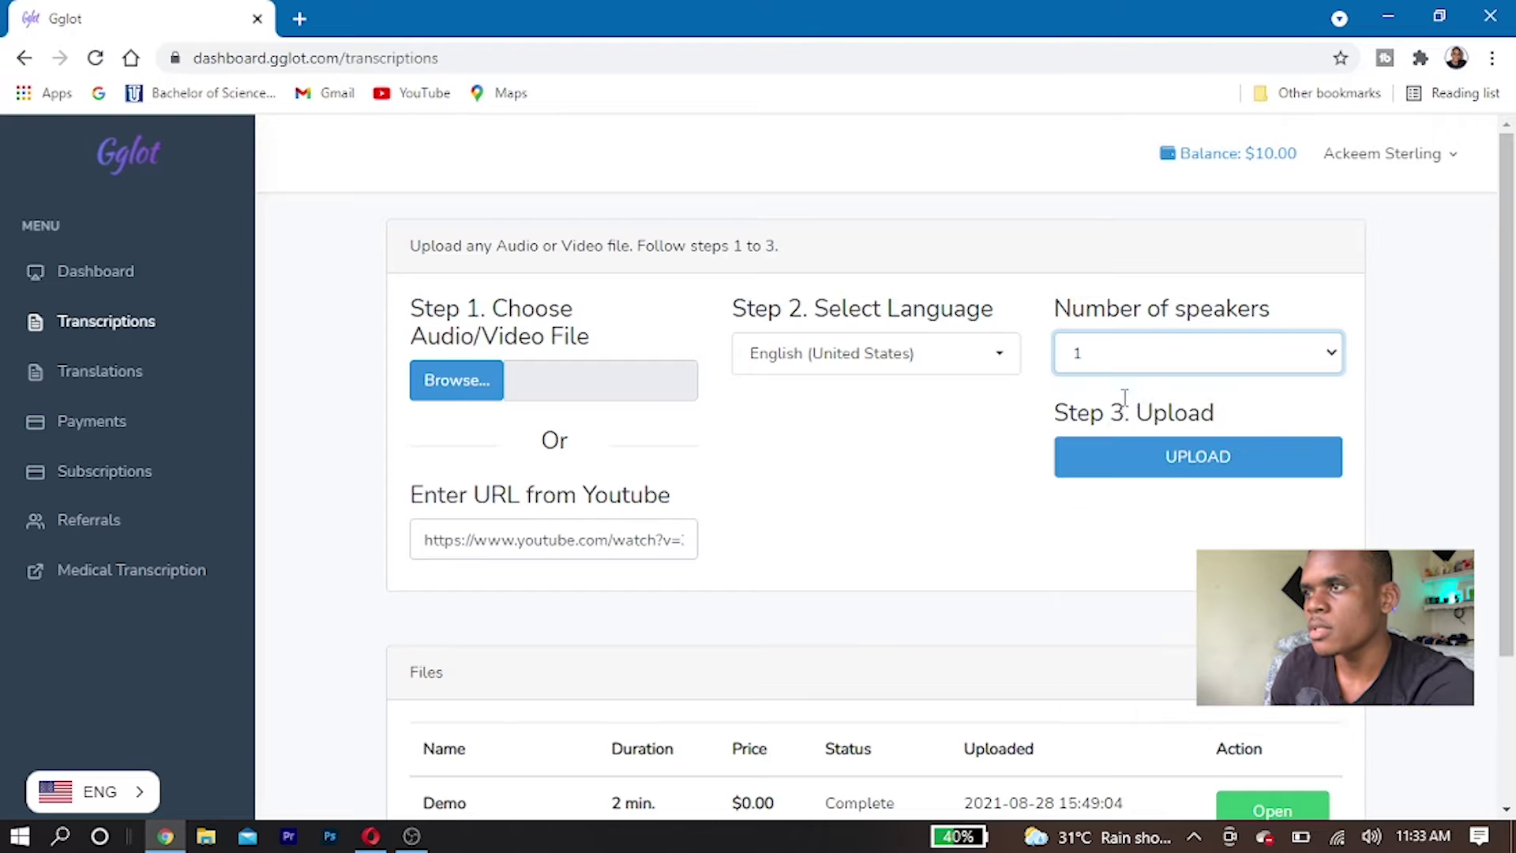
click(1201, 474)
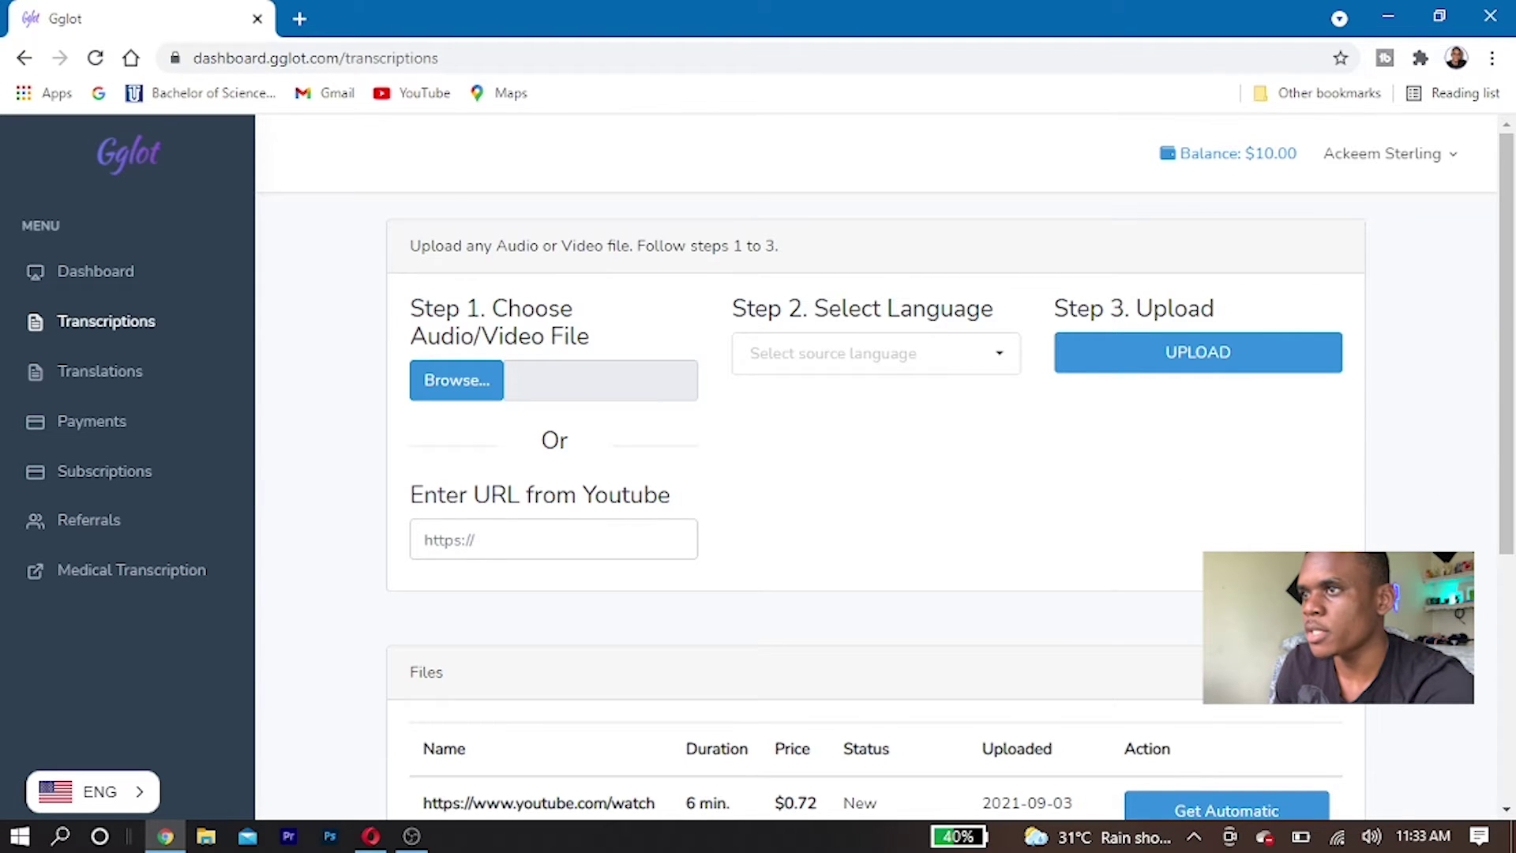
Order the automatic transcription for the uploaded YouTube video and return to the list of transcriptions.
drag(1509, 358, 1479, 593)
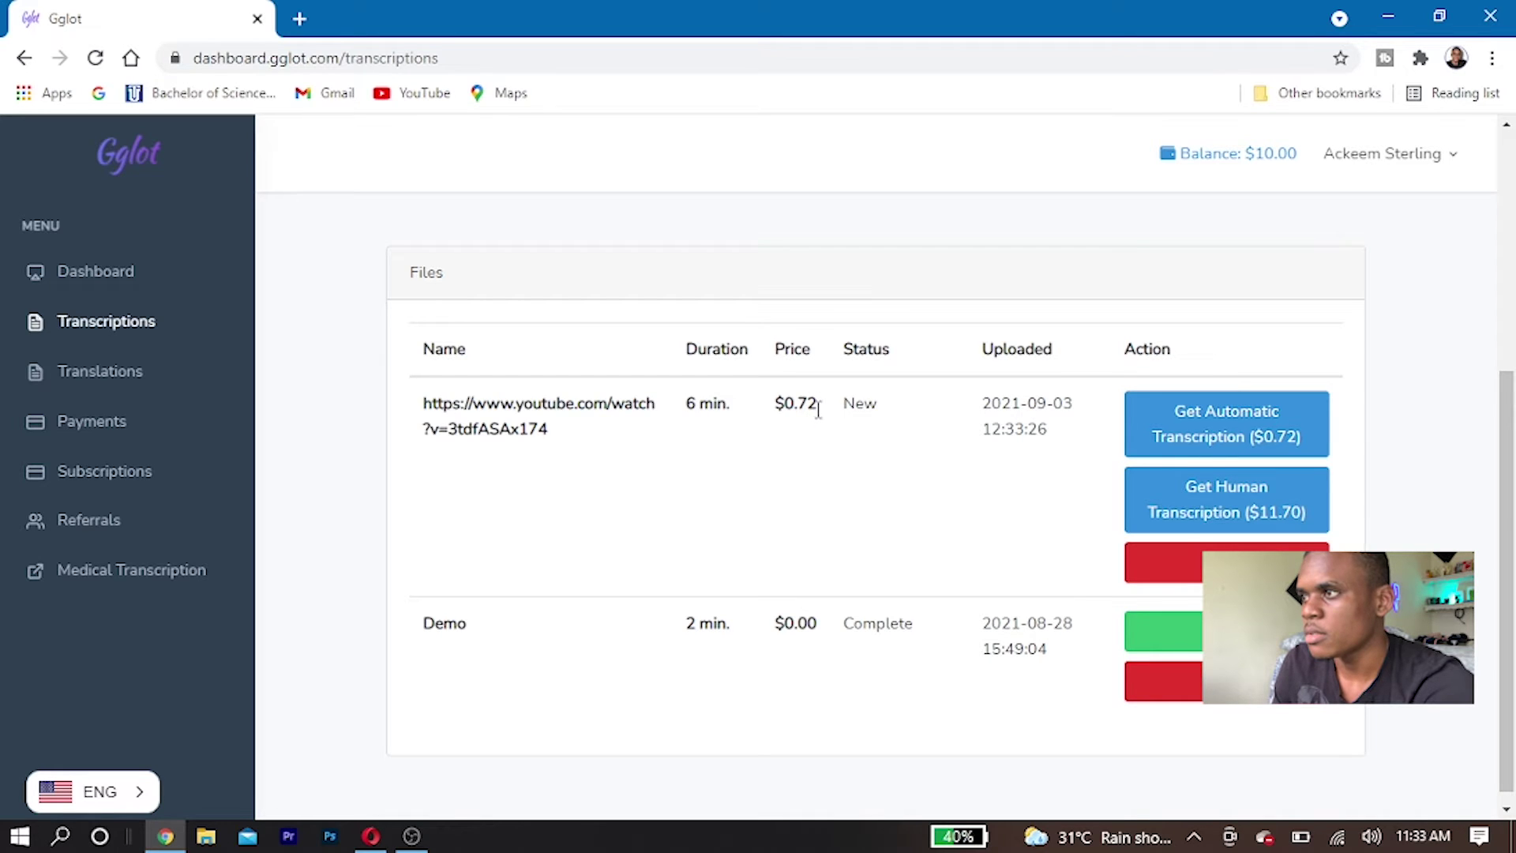
click(1220, 442)
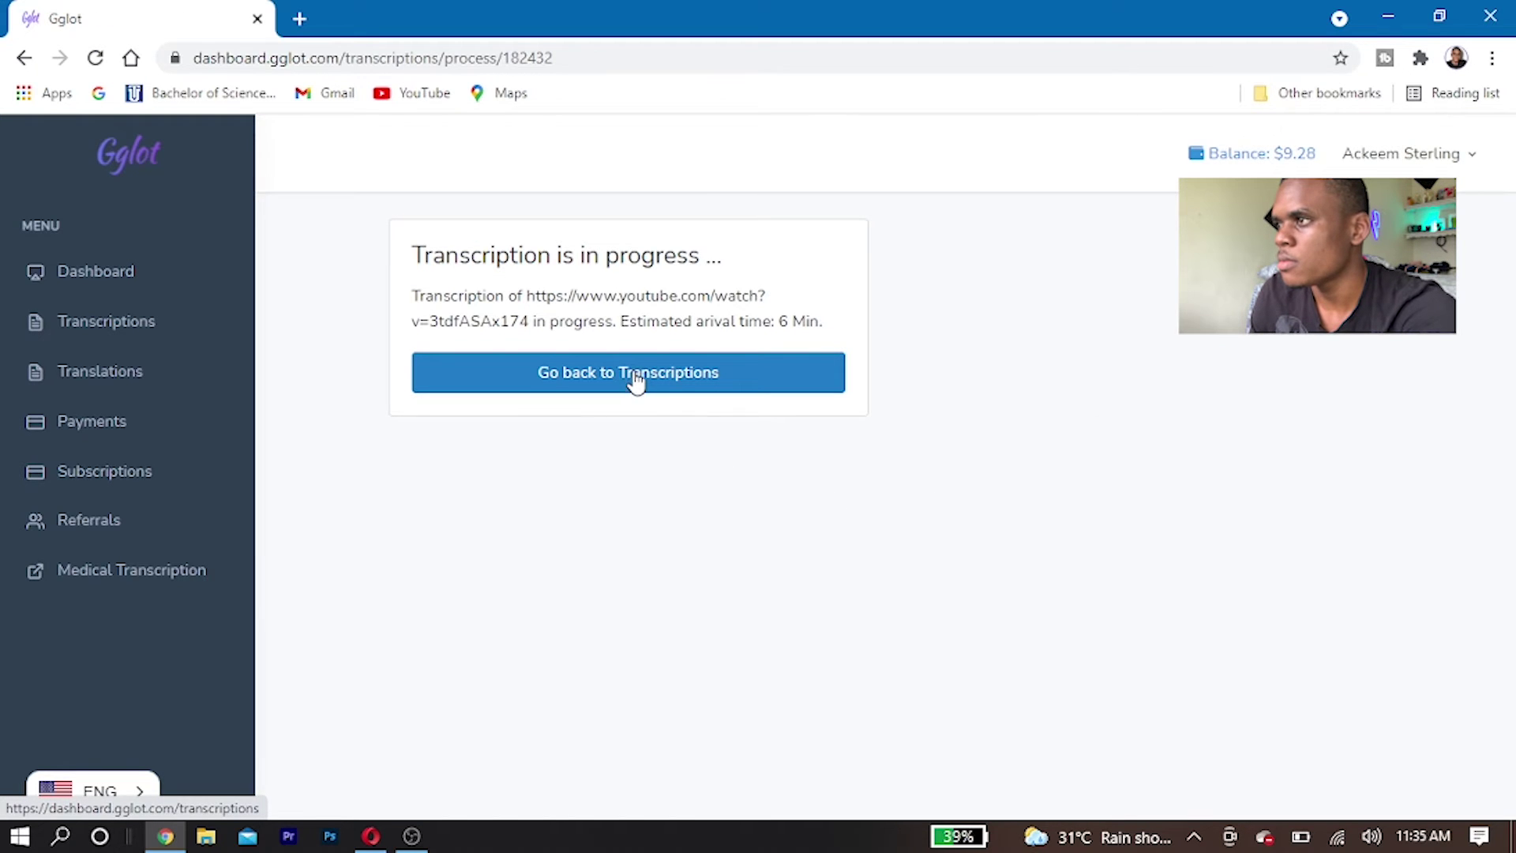
click(636, 382)
Open the completed transcript of the YouTube video and play the recording while reviewing the text.
scroll(781, 465, down, 3)
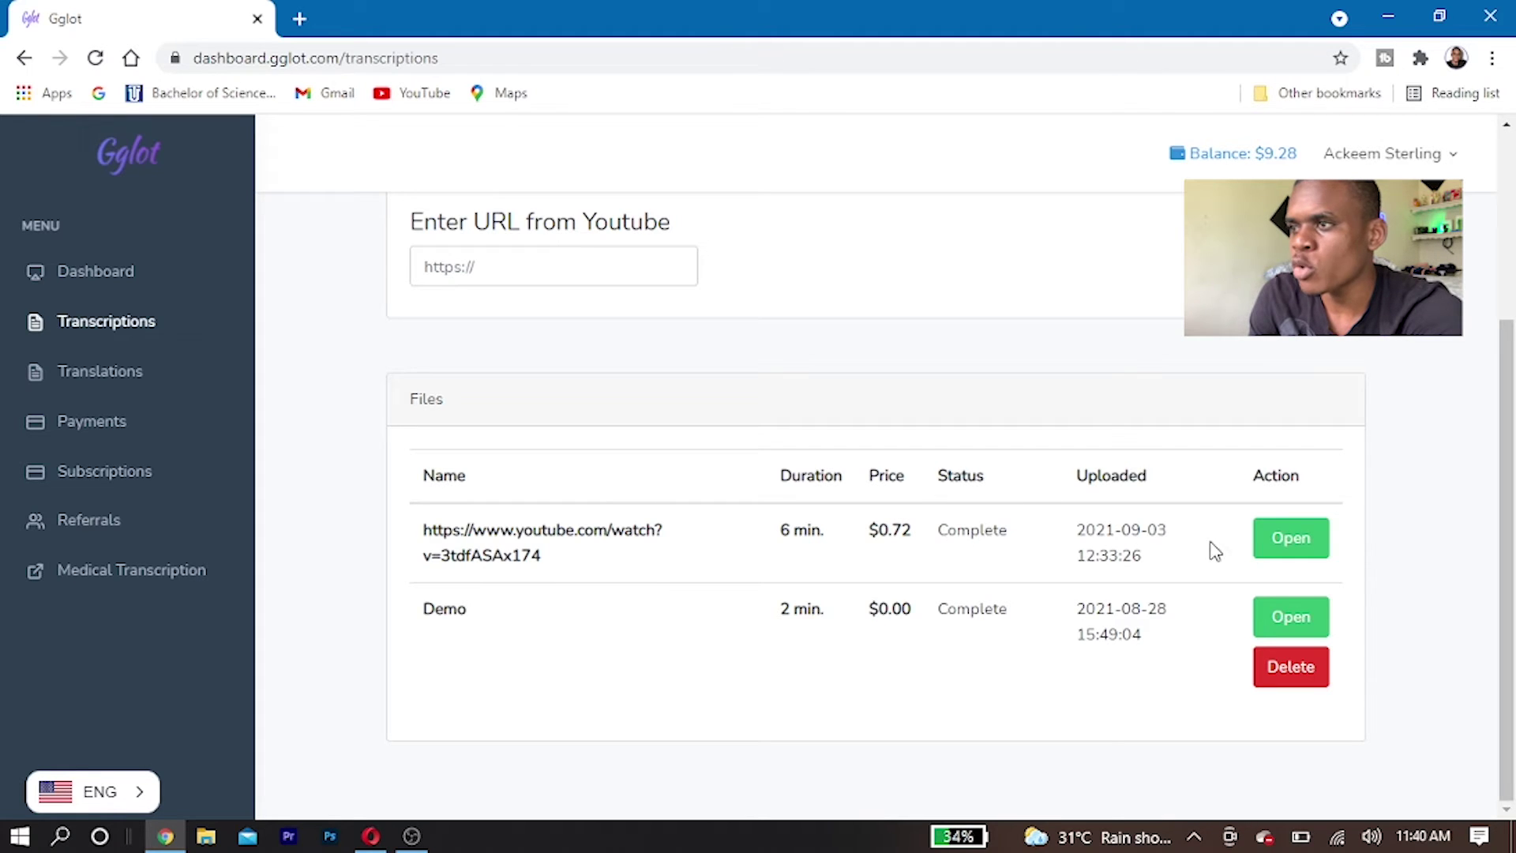
click(1268, 557)
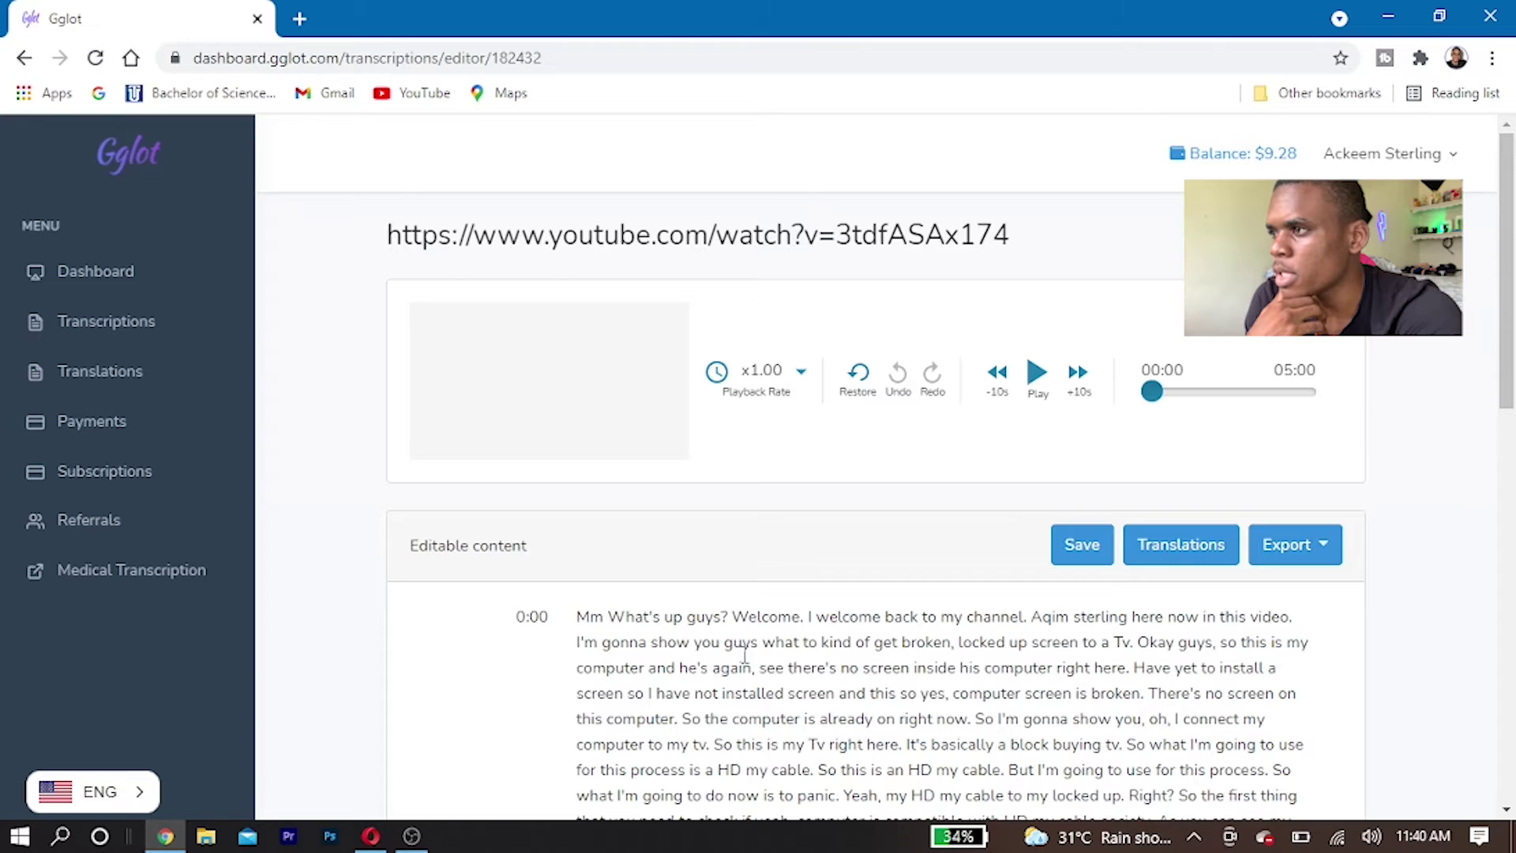
drag(1499, 312, 1499, 367)
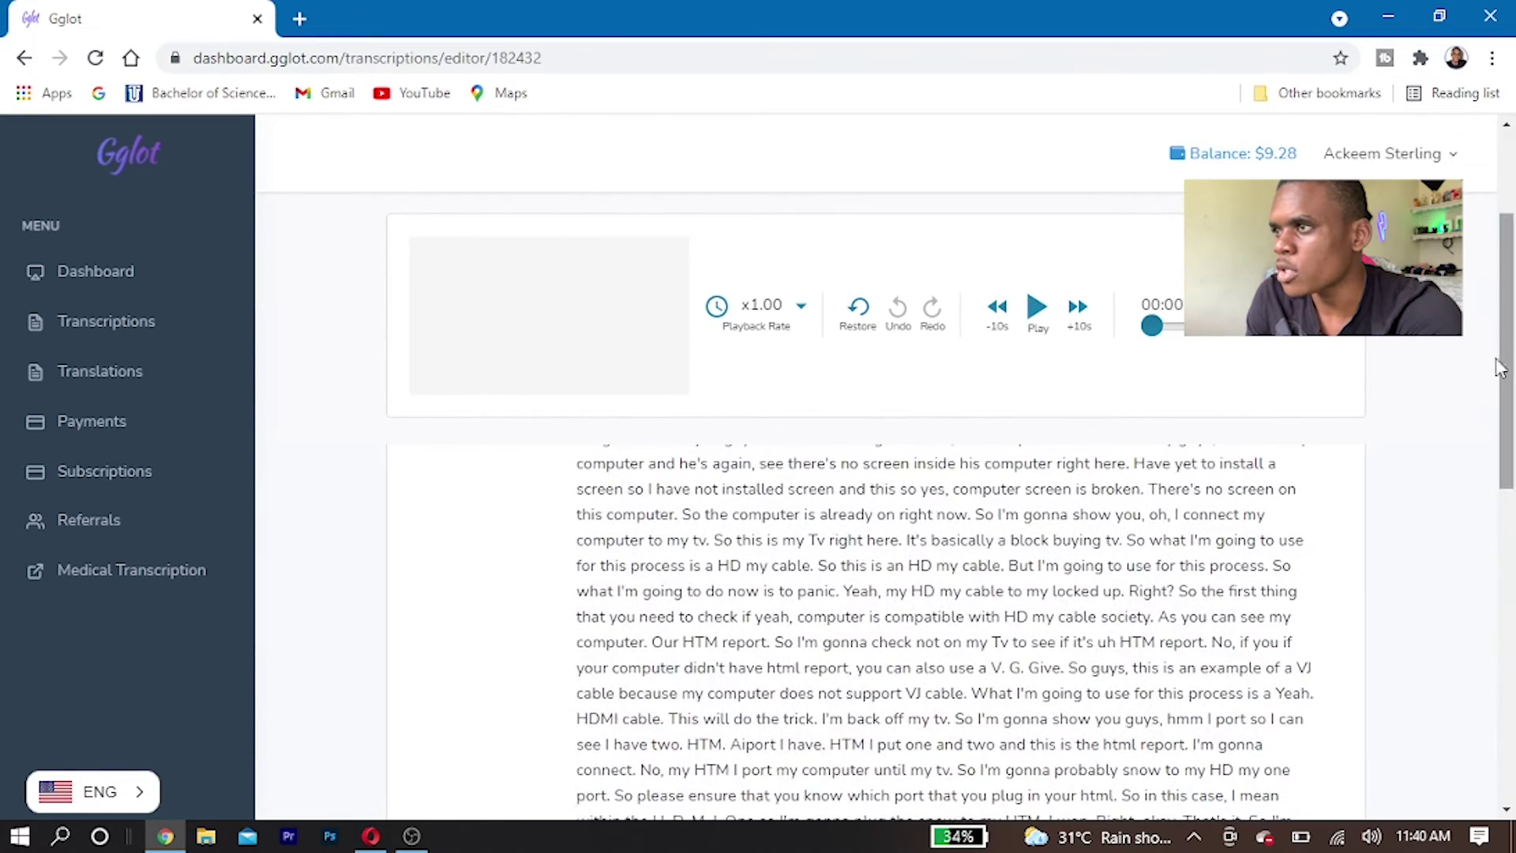
click(1036, 325)
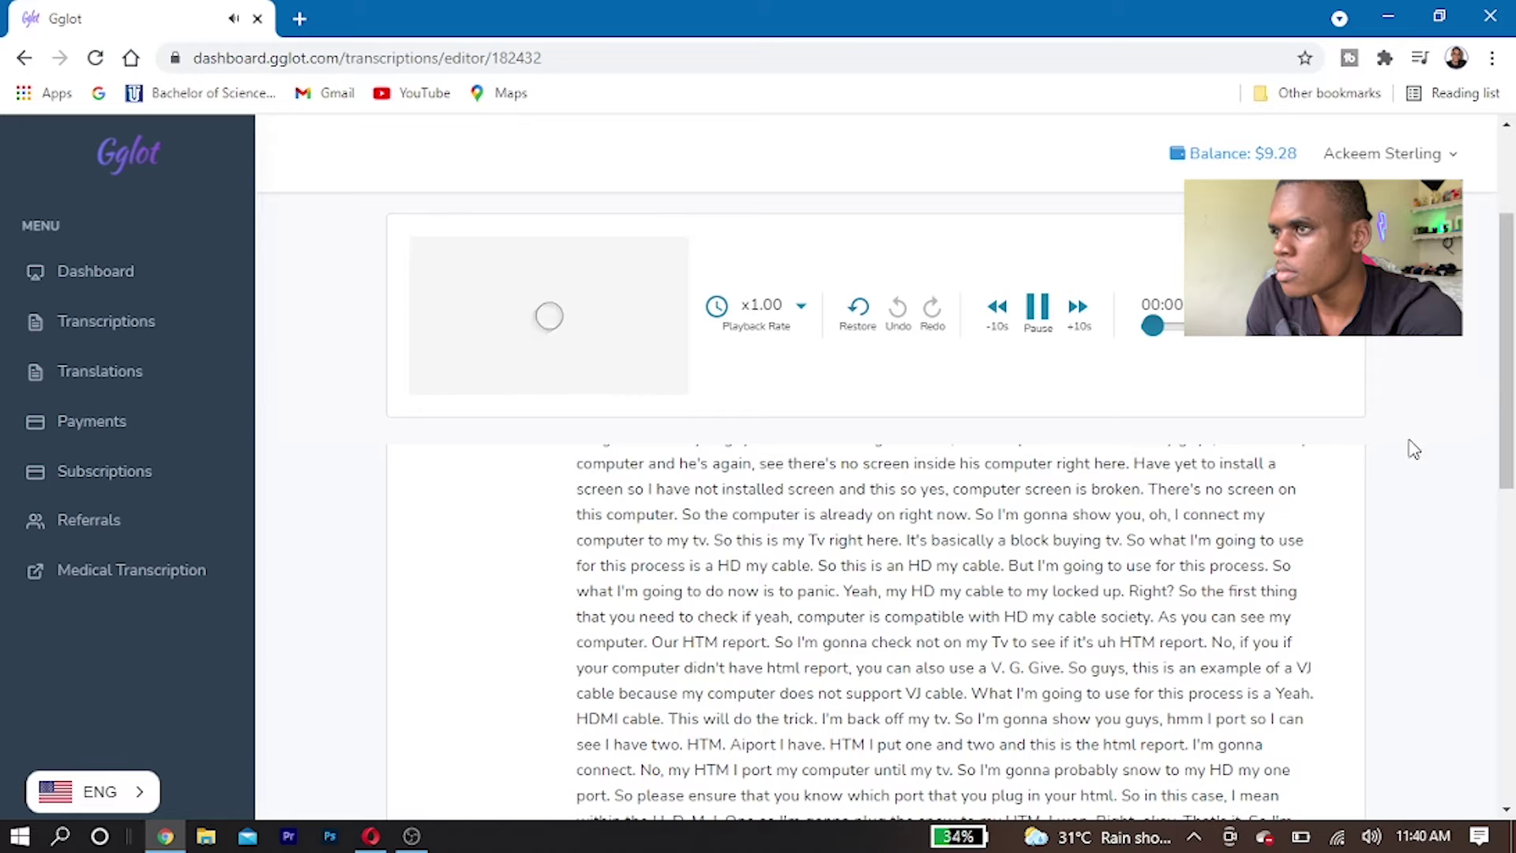
drag(1505, 412, 1502, 331)
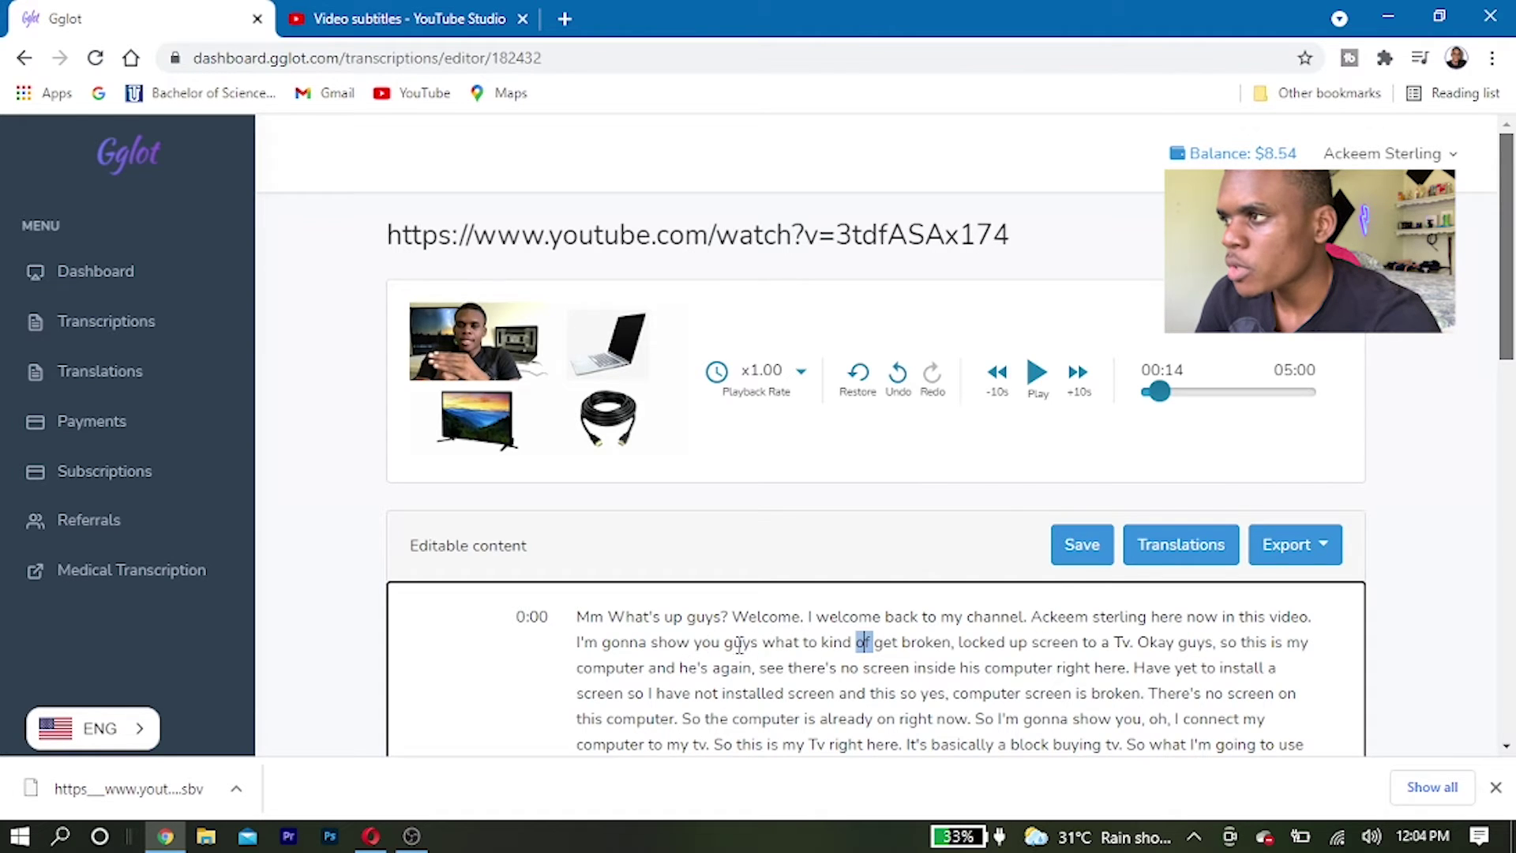
Play the recording briefly from the word "show" in the opening paragraph to check the transcribed words.
click(690, 643)
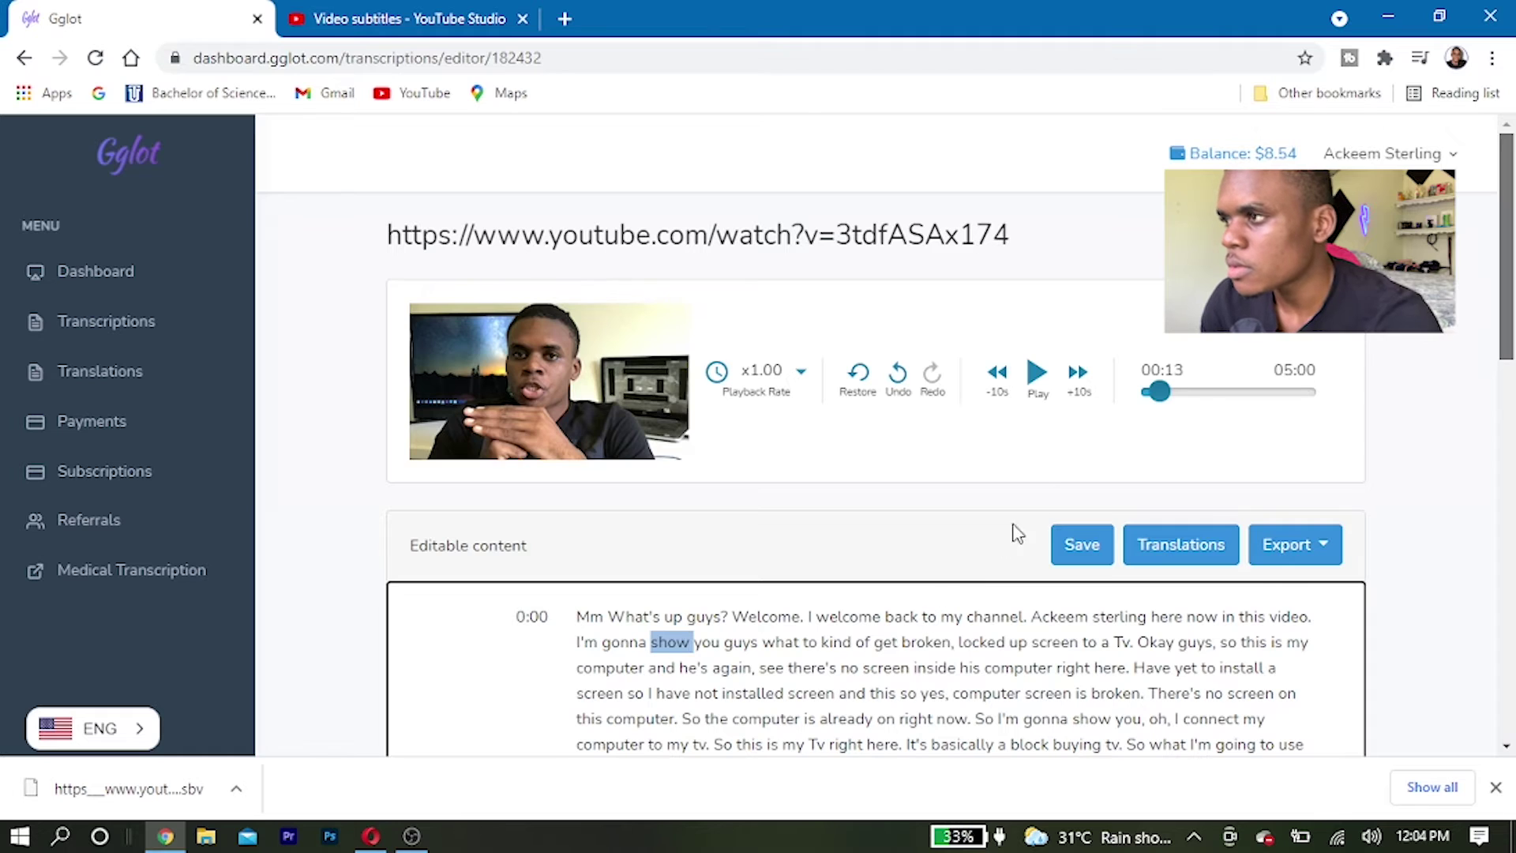
click(1039, 387)
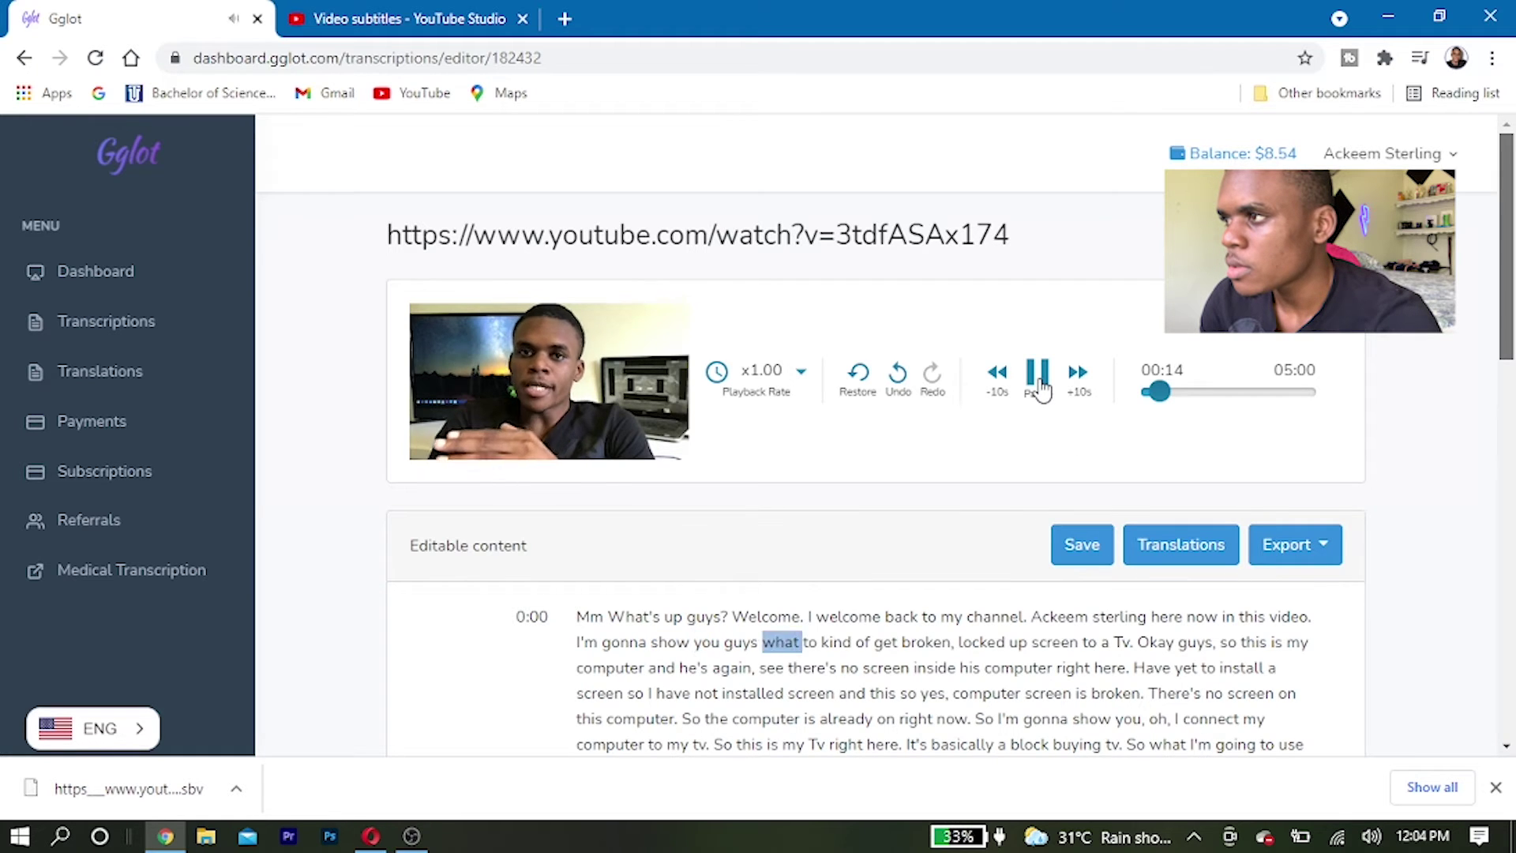
click(1038, 390)
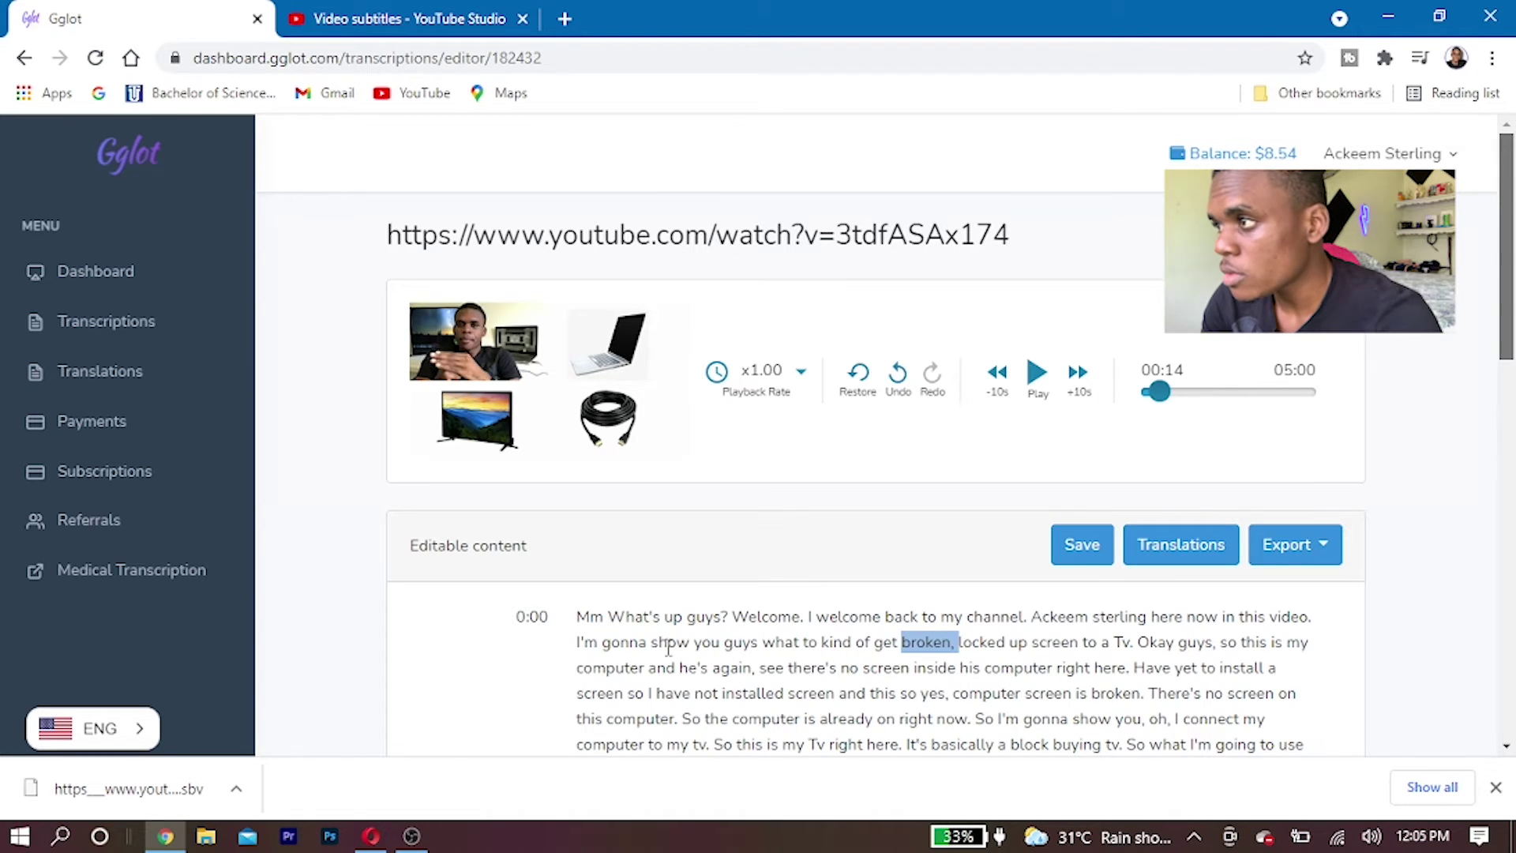
Replace the word "what" with "how" in the opening phrase "I'm gonna show you guys what to".
double_click(781, 642)
key(BackSpace)
text(how)
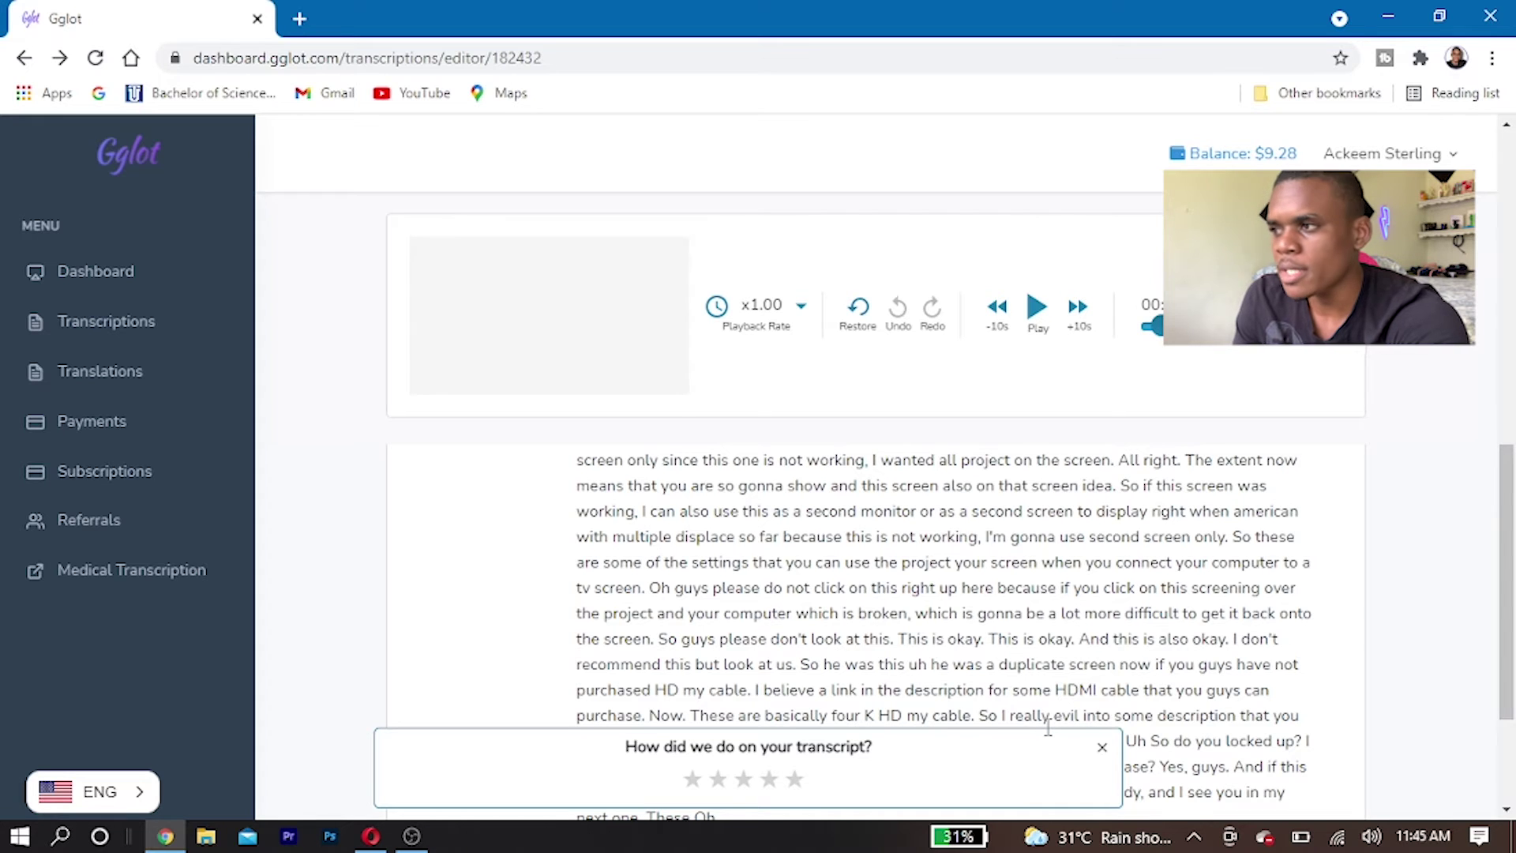
Rate the transcript five stars and submit the comment "This really great all my text is perfect for the translation".
click(795, 782)
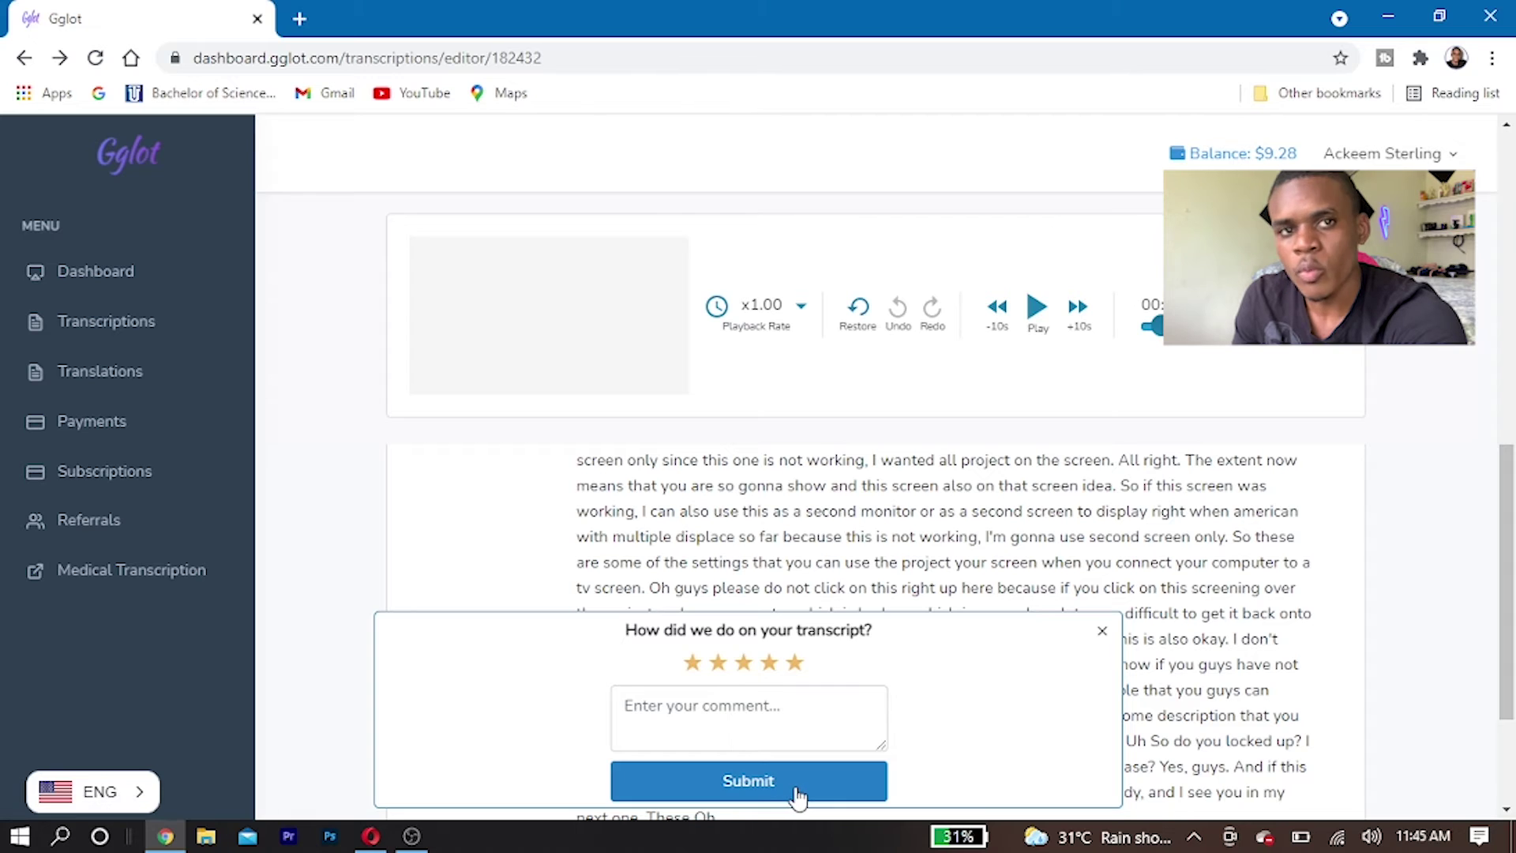
click(721, 724)
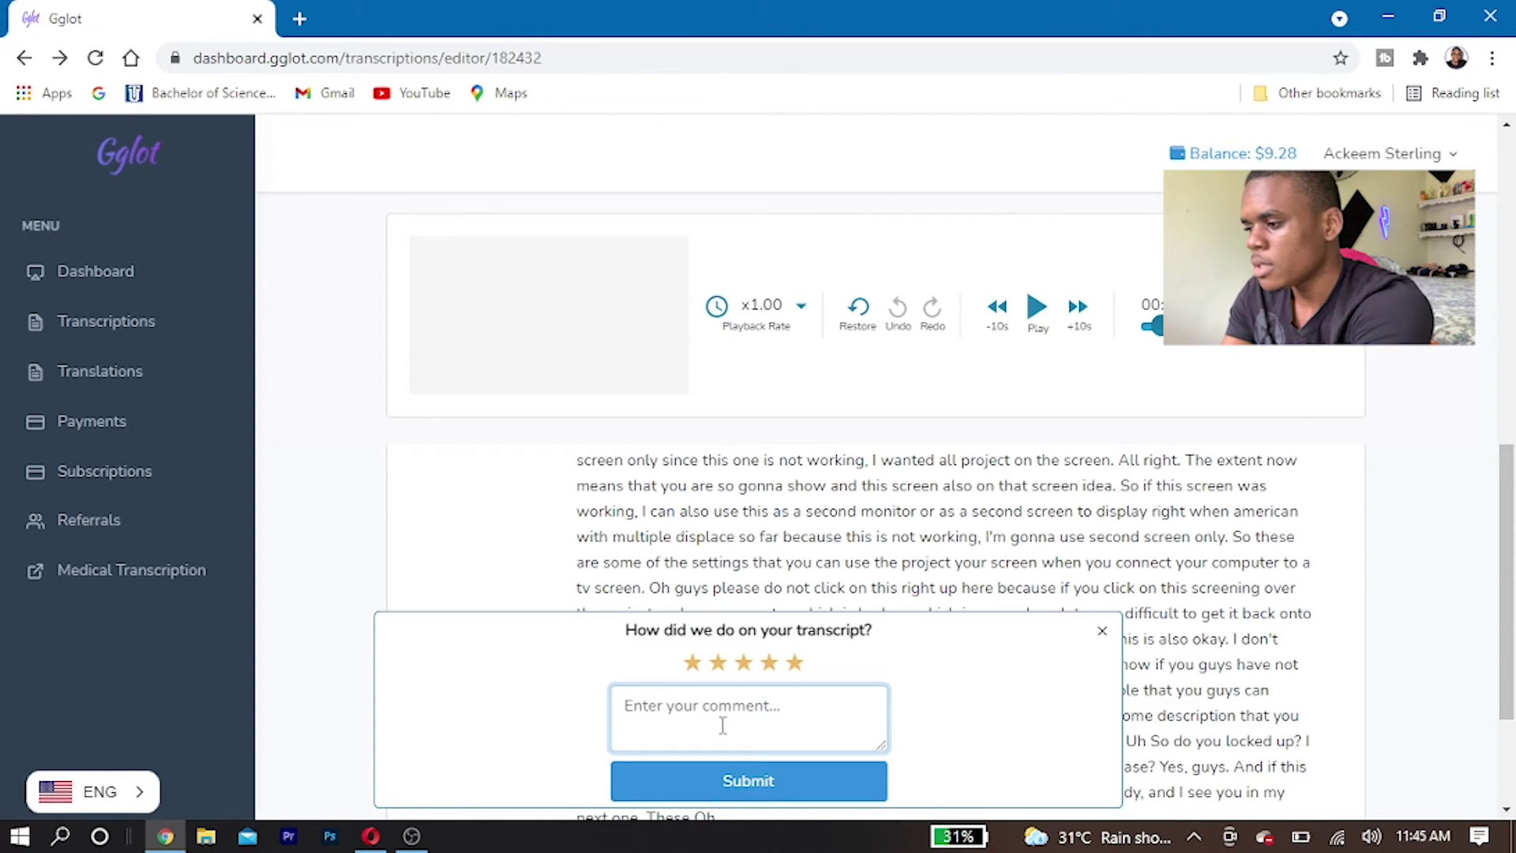
text(This really great all)
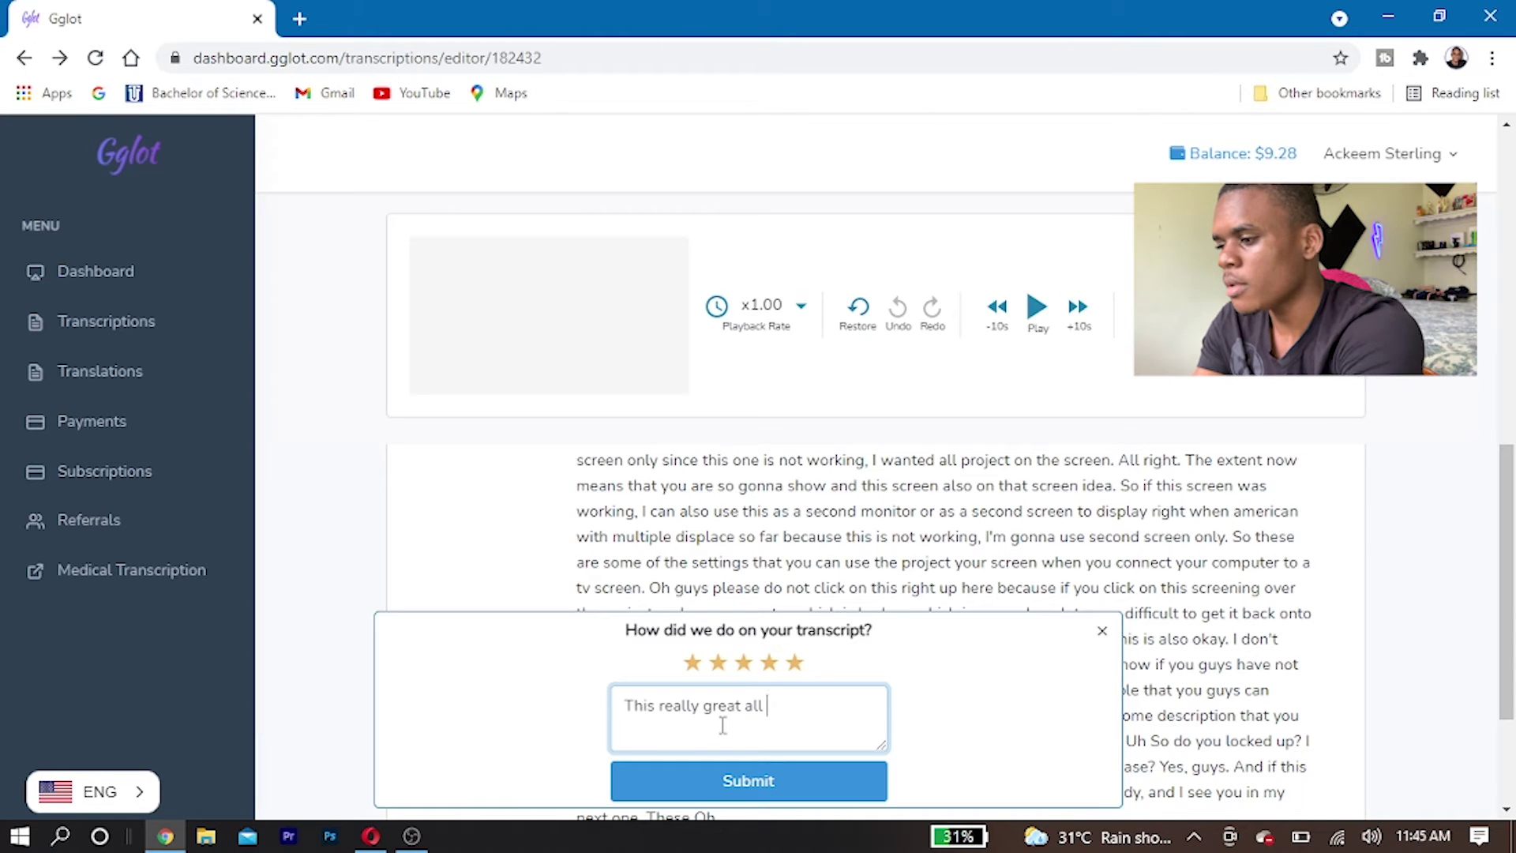
text(erfect tor the )
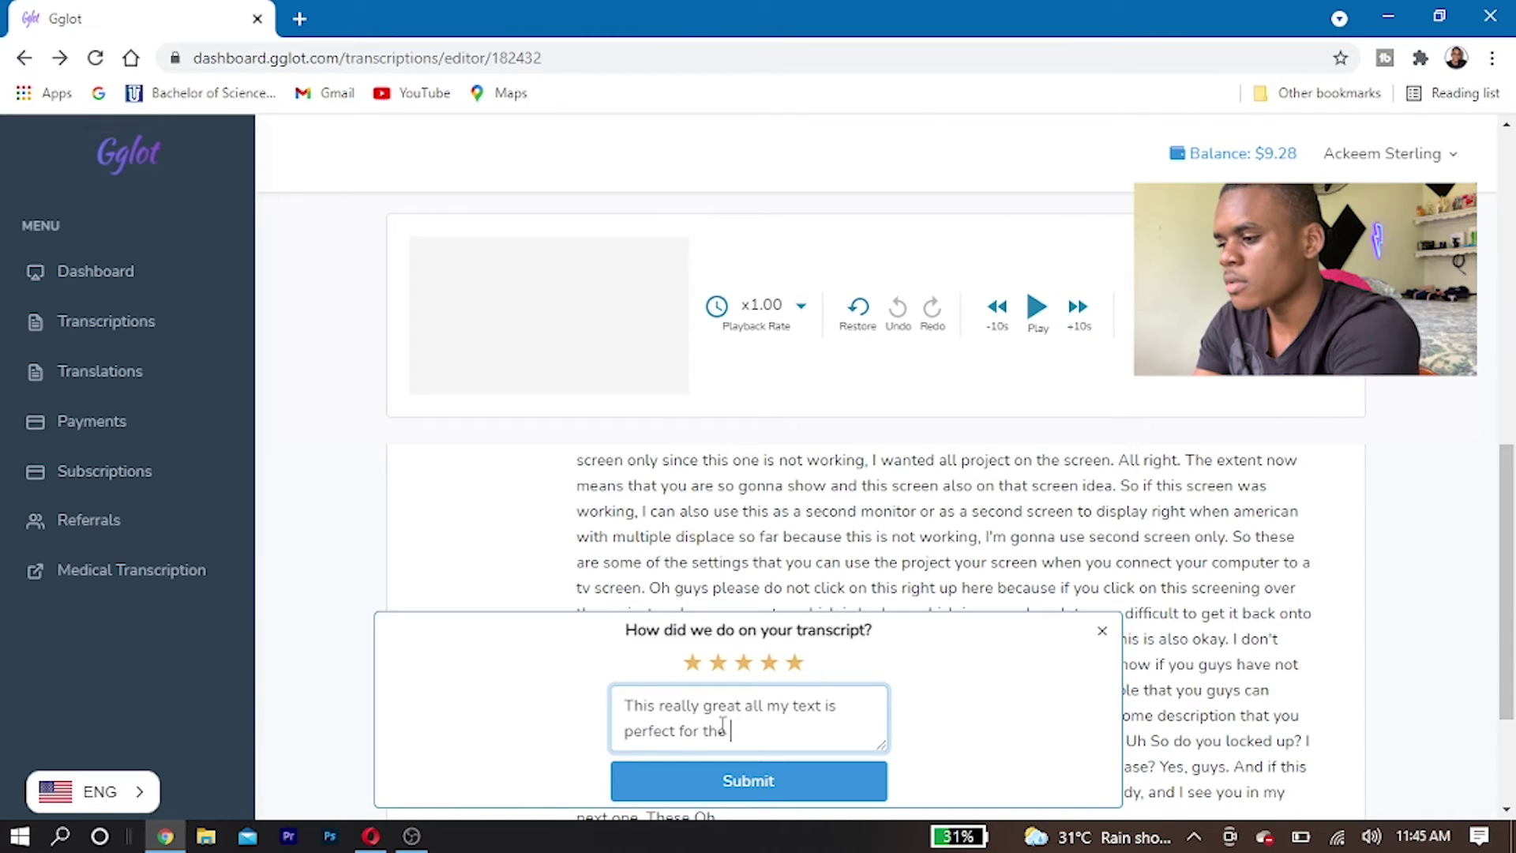
text(translation)
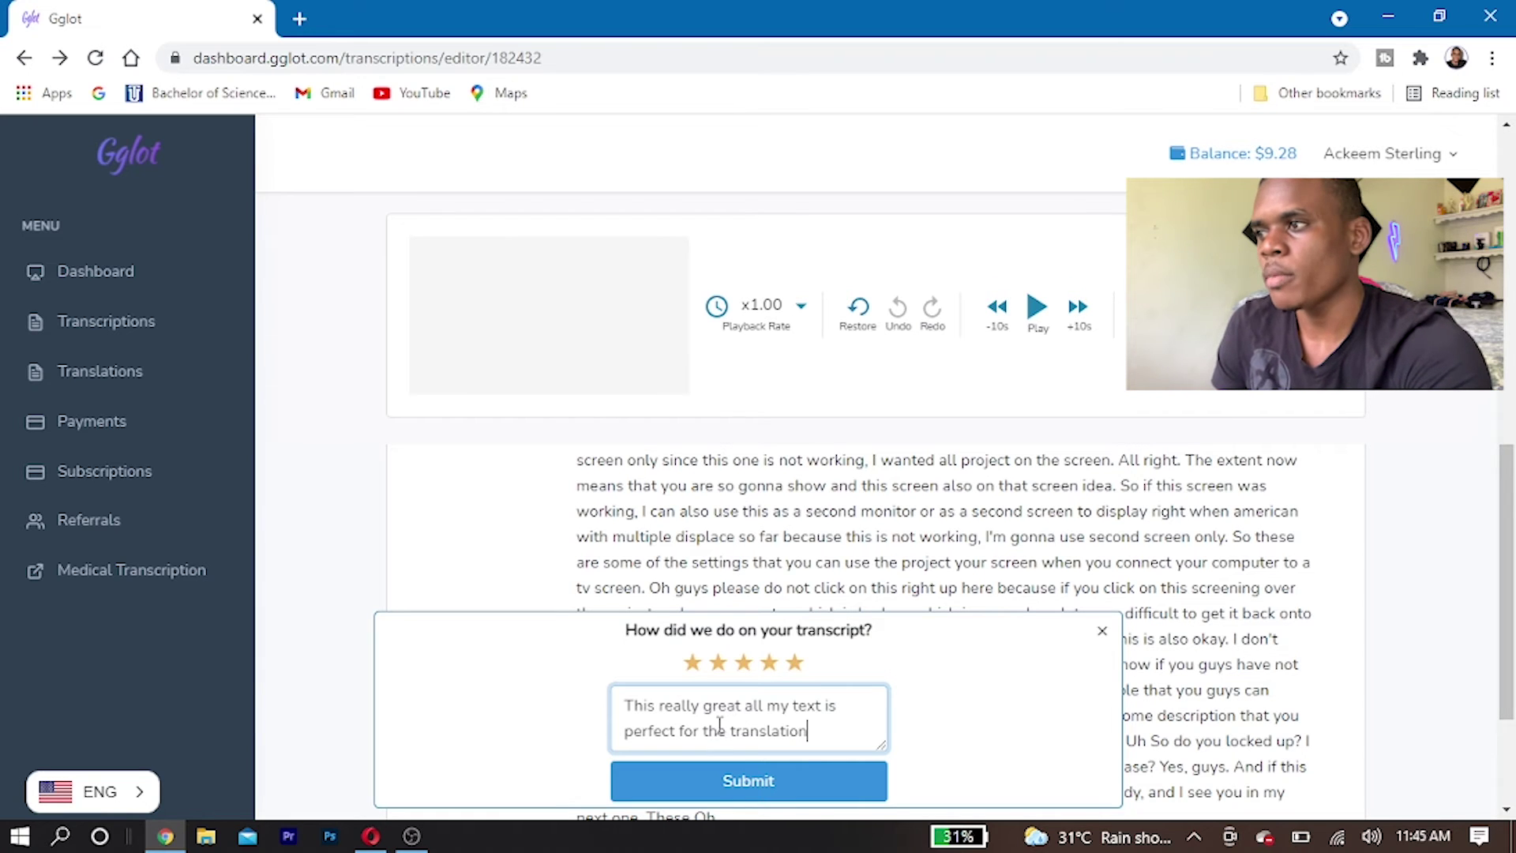
click(751, 789)
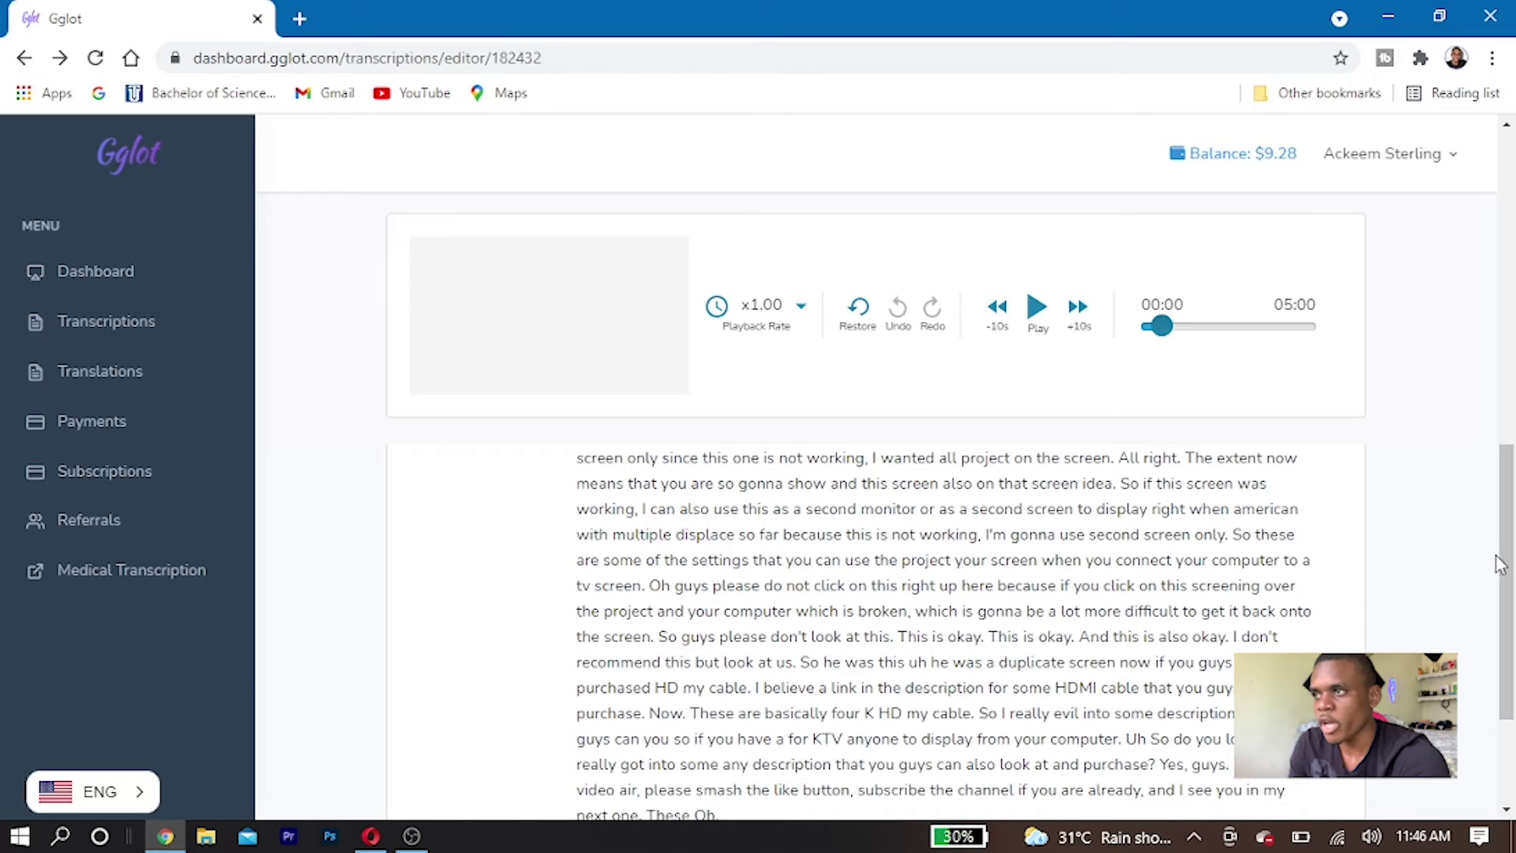
Open the translation page for this transcript and choose Spanish (Dominican Republic) as the target language.
scroll(1500, 564, up, 15)
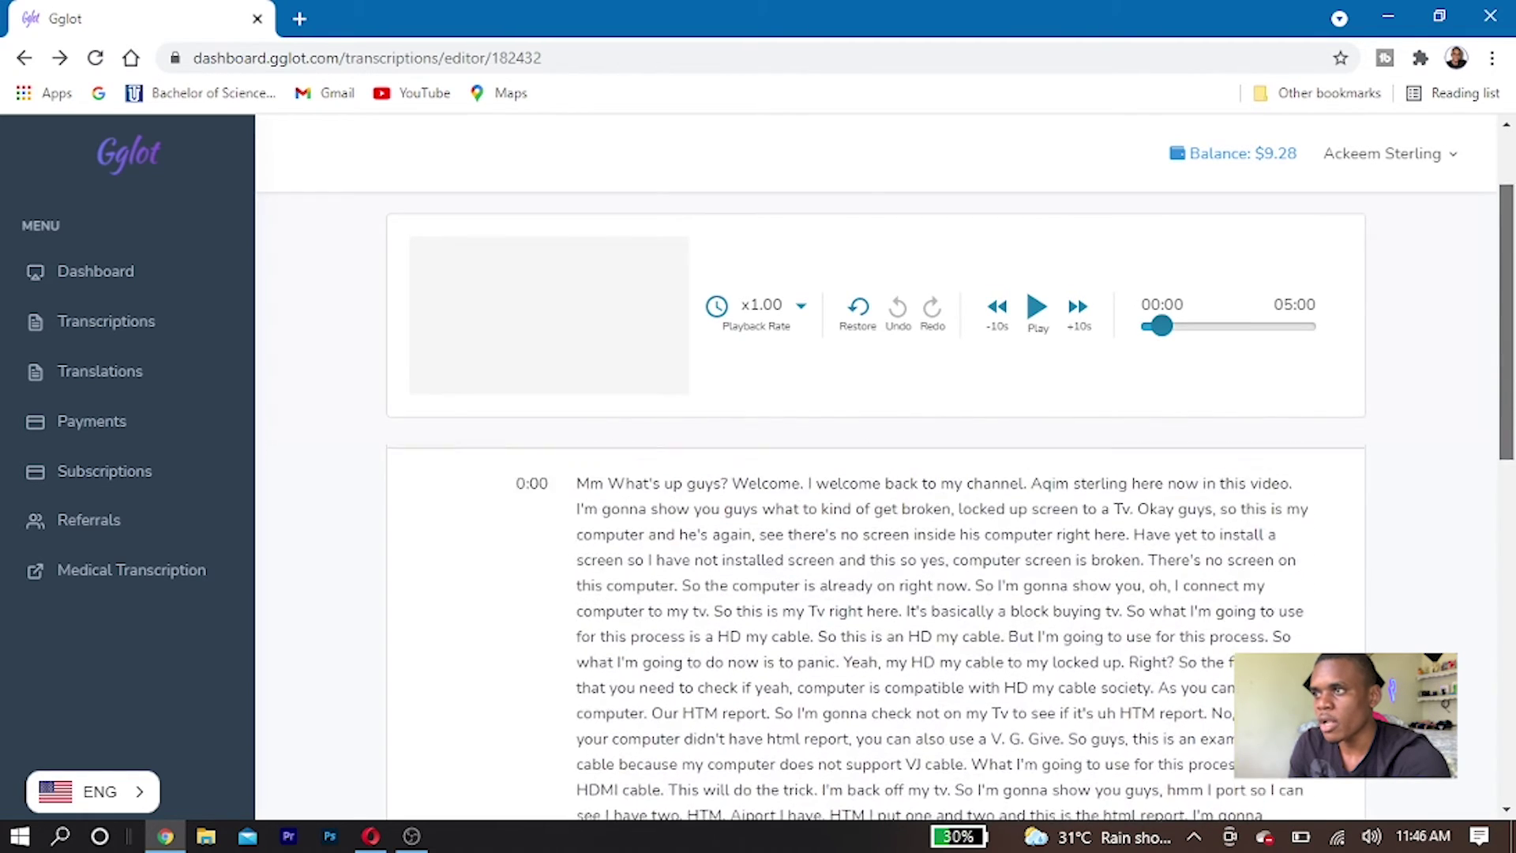
scroll(1293, 436, up, 3)
click(1170, 514)
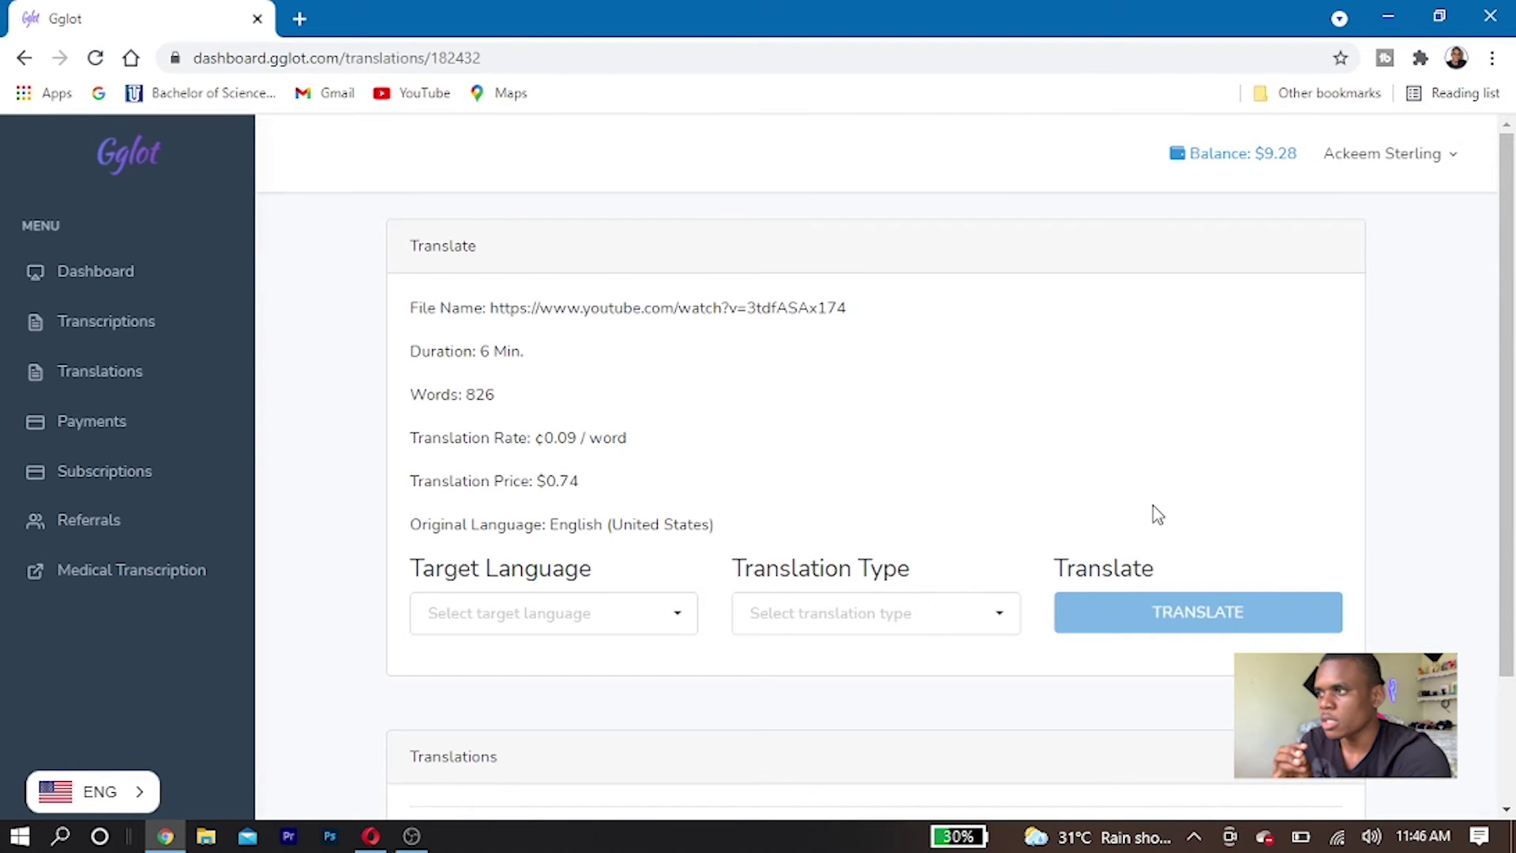
click(606, 618)
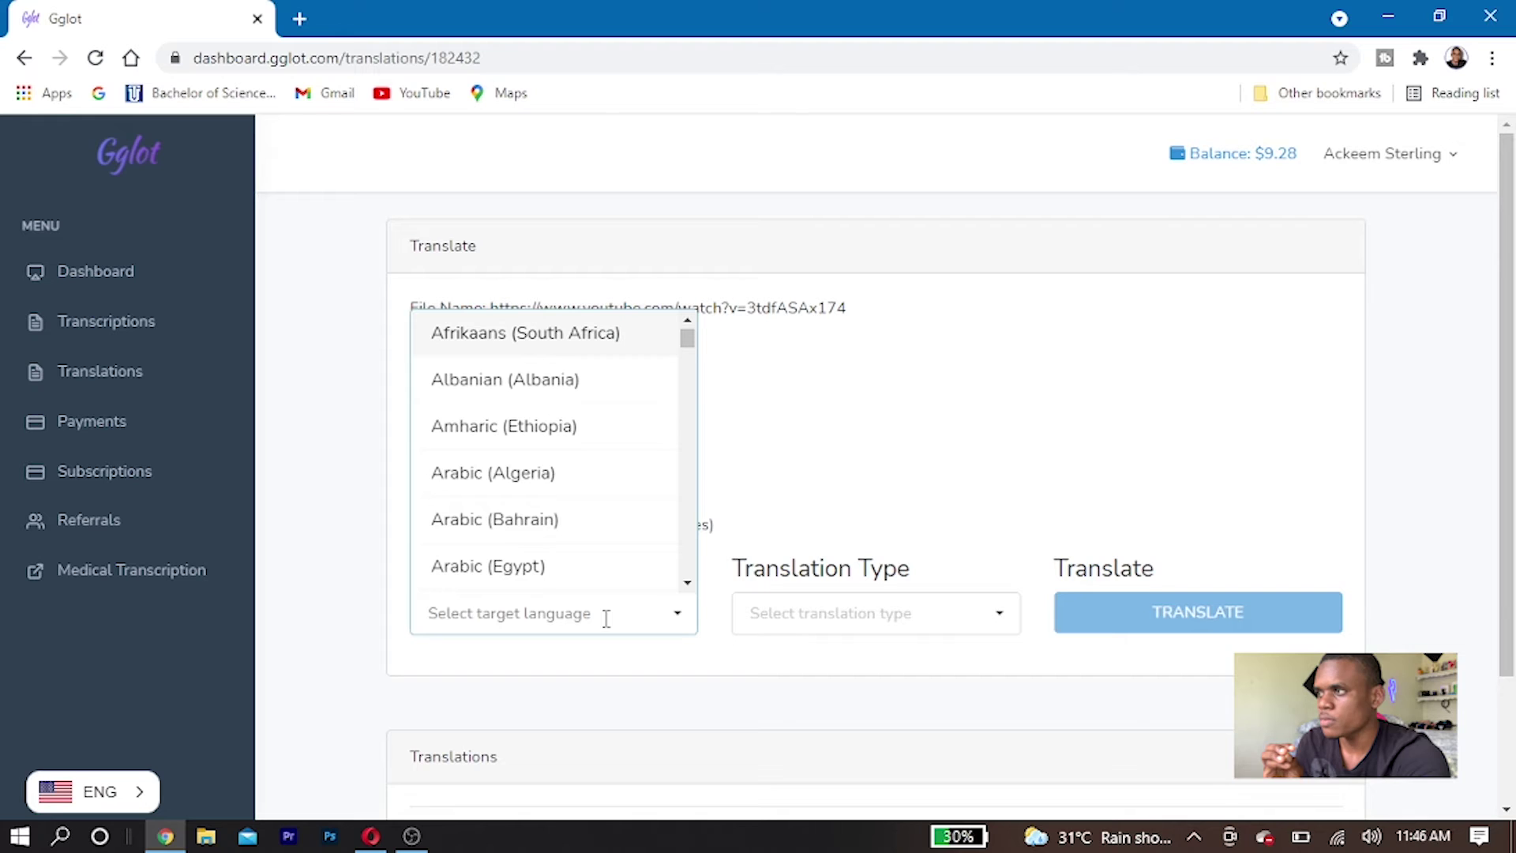
scroll(557, 442, down, 5)
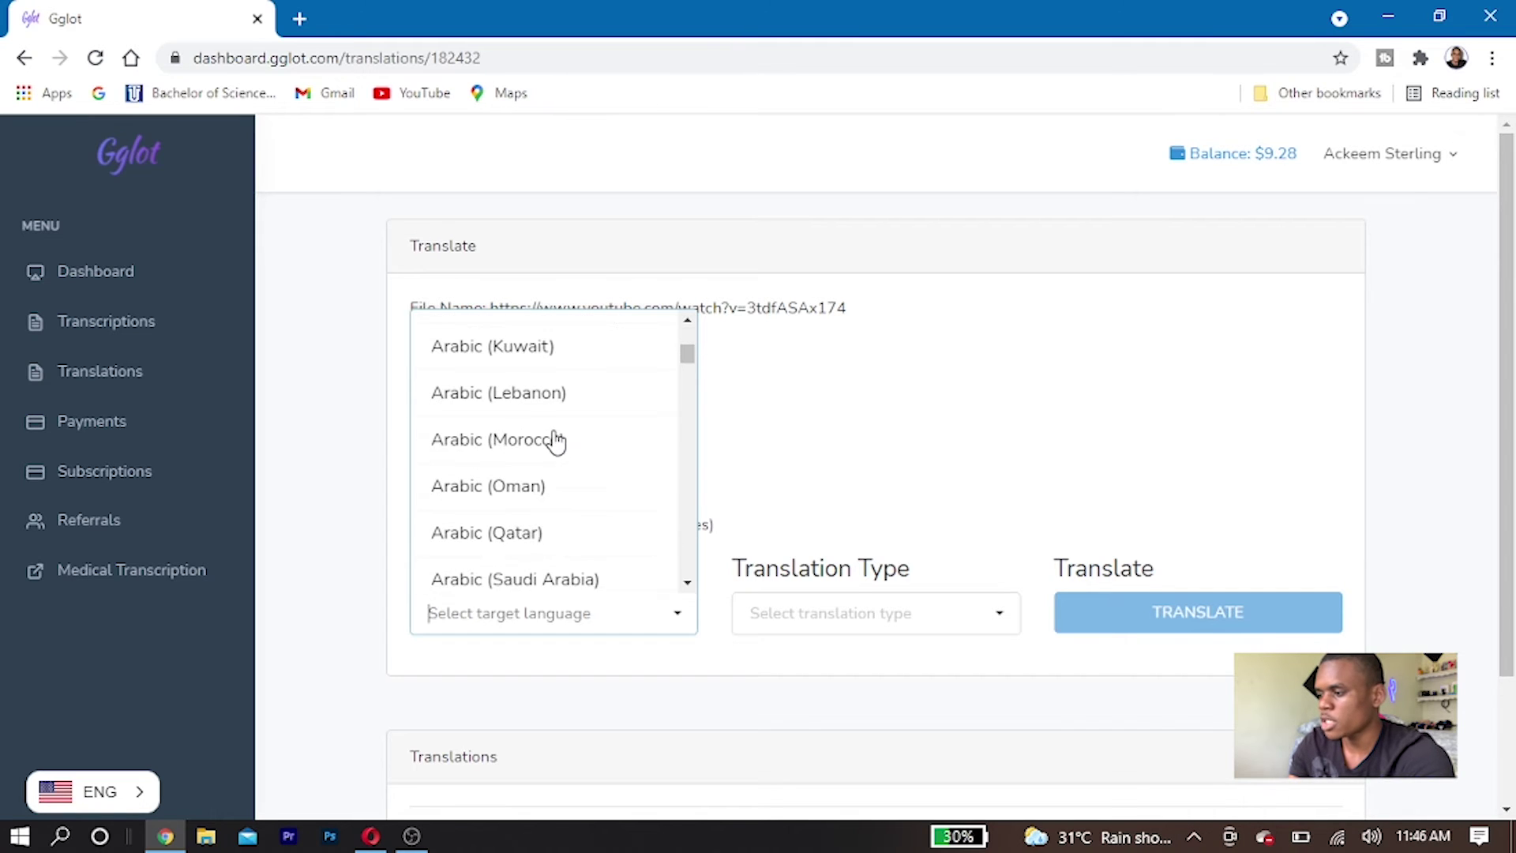
text(s)
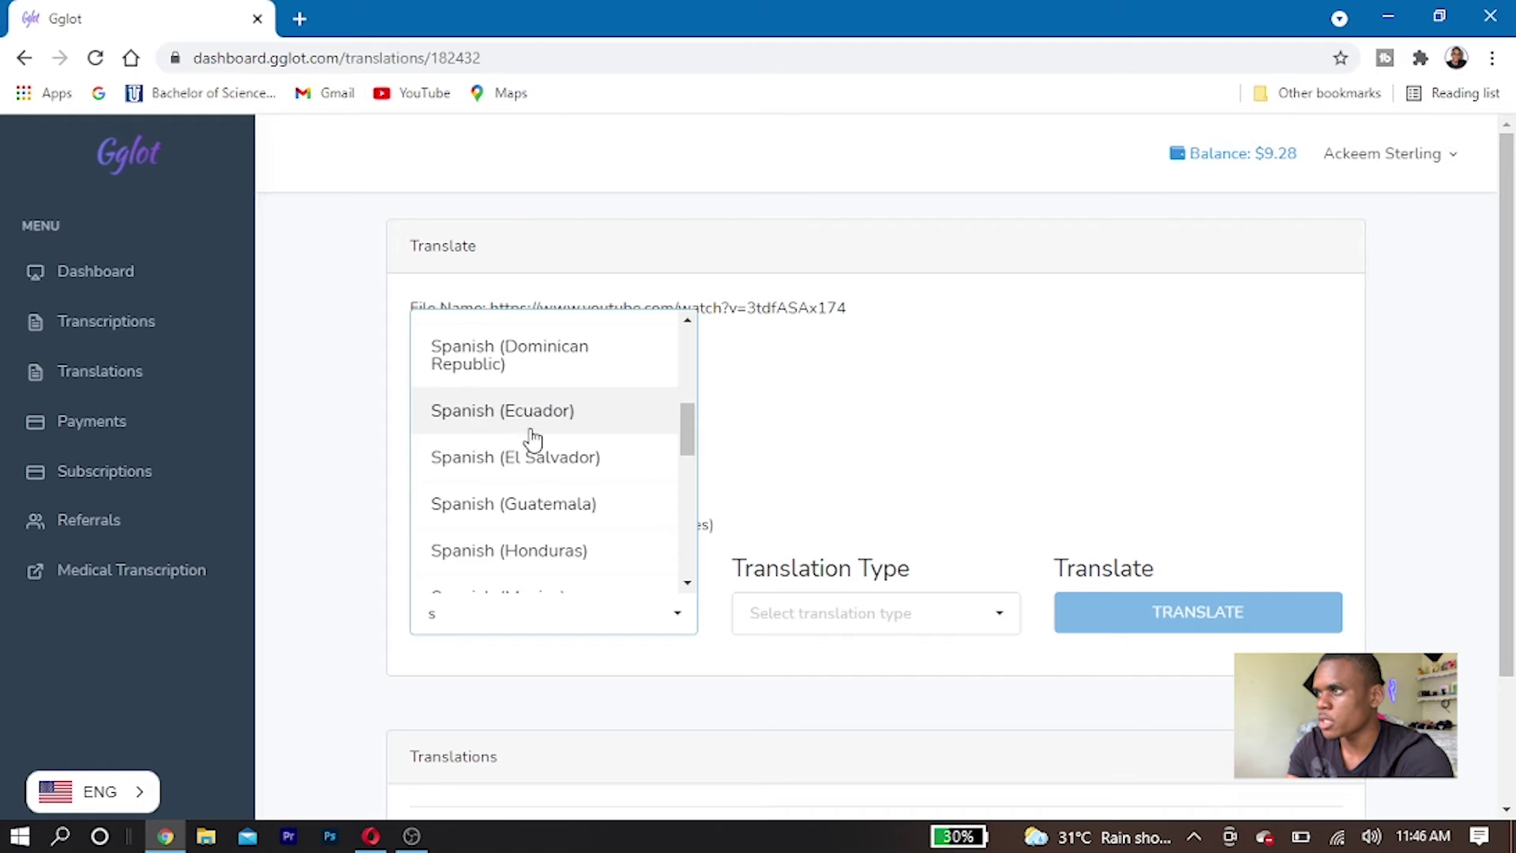
click(537, 368)
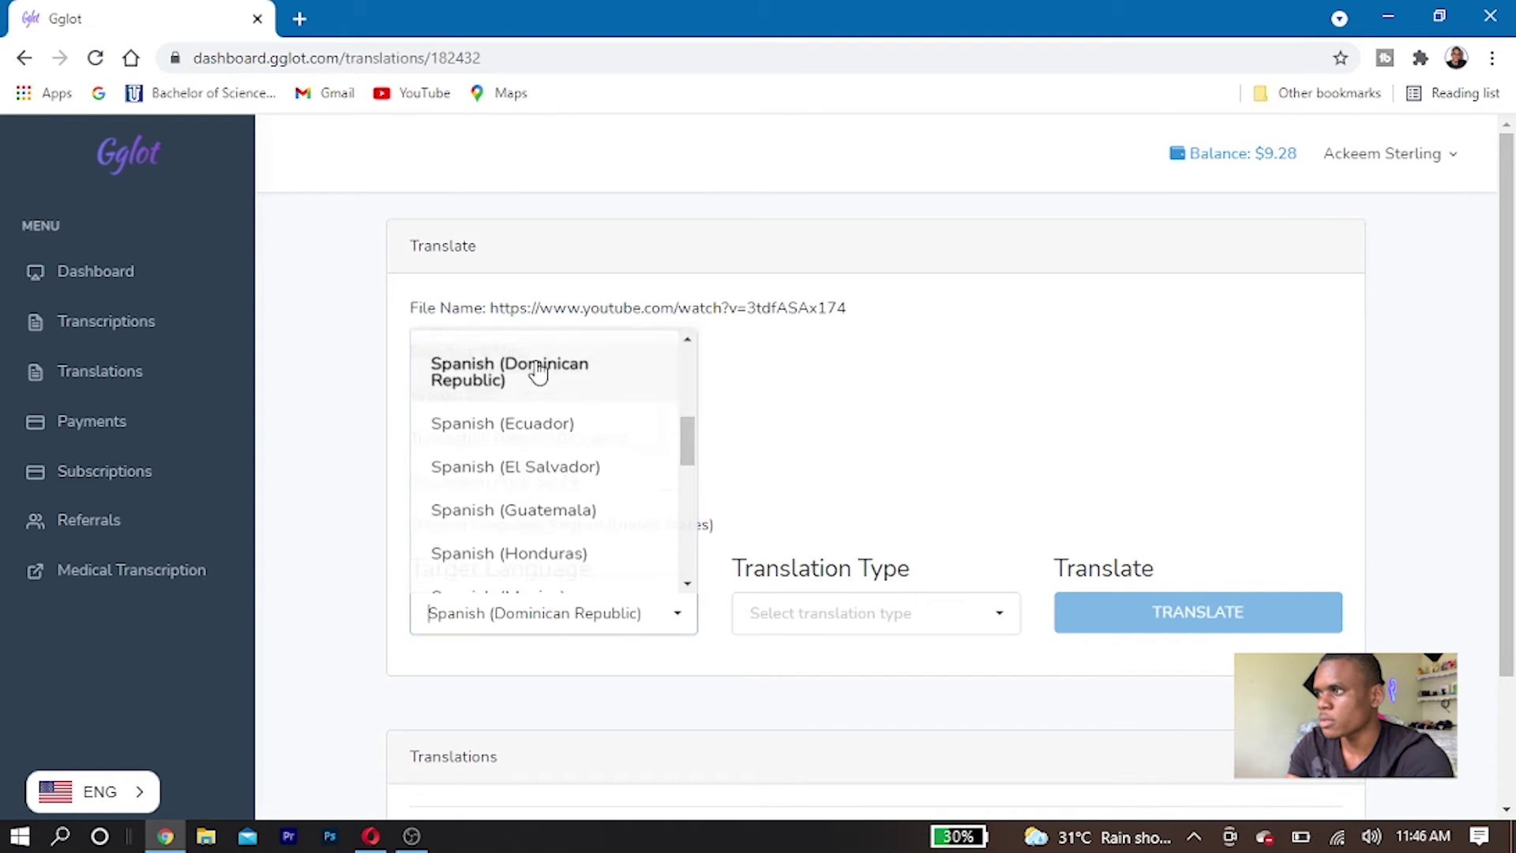
Choose Subtitle as the translation type and start the translation.
click(851, 614)
click(836, 712)
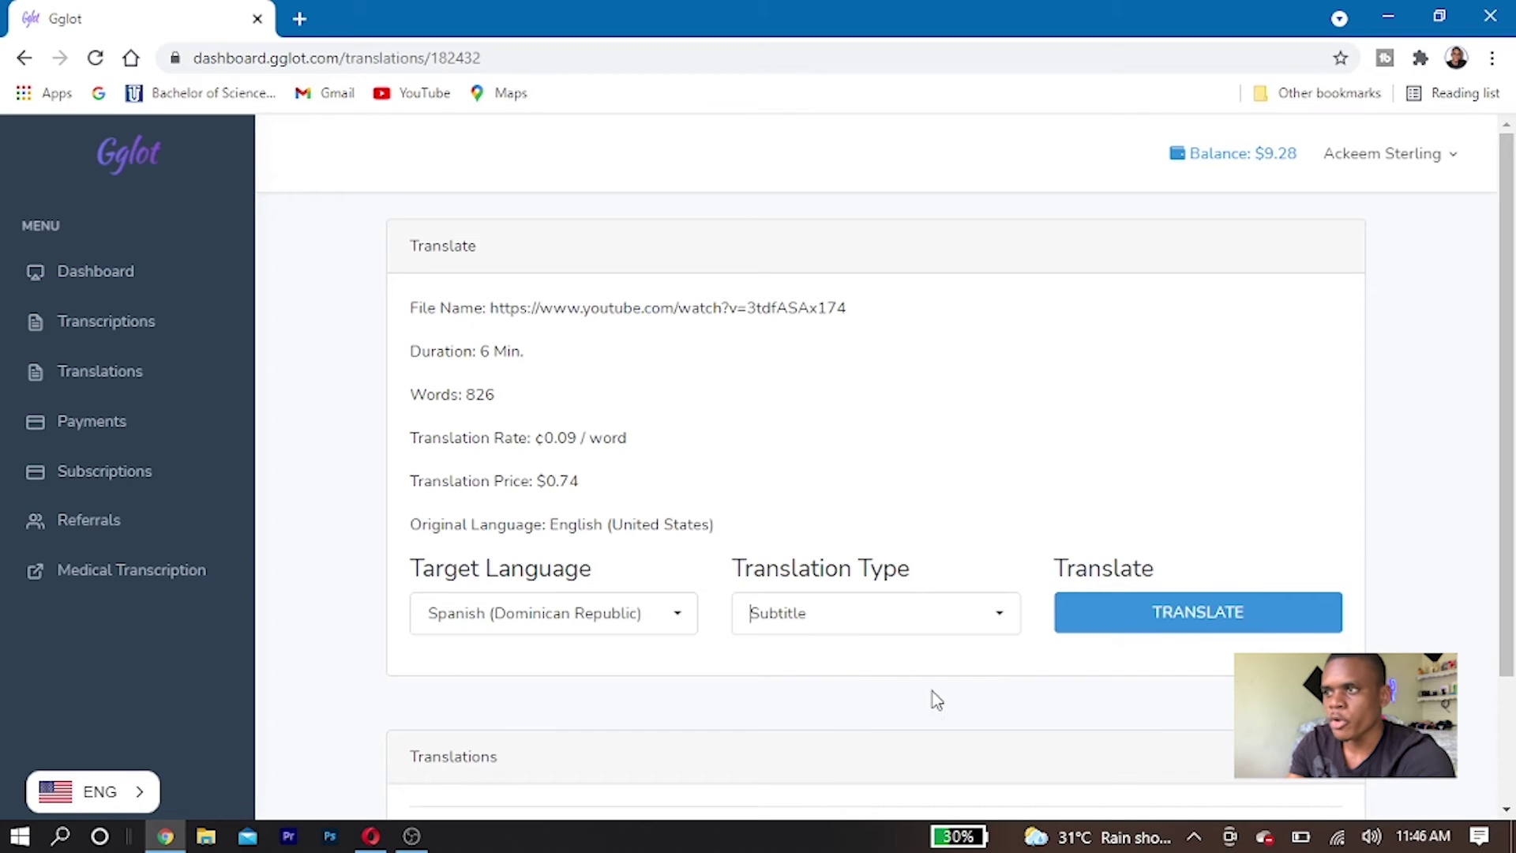
click(1184, 628)
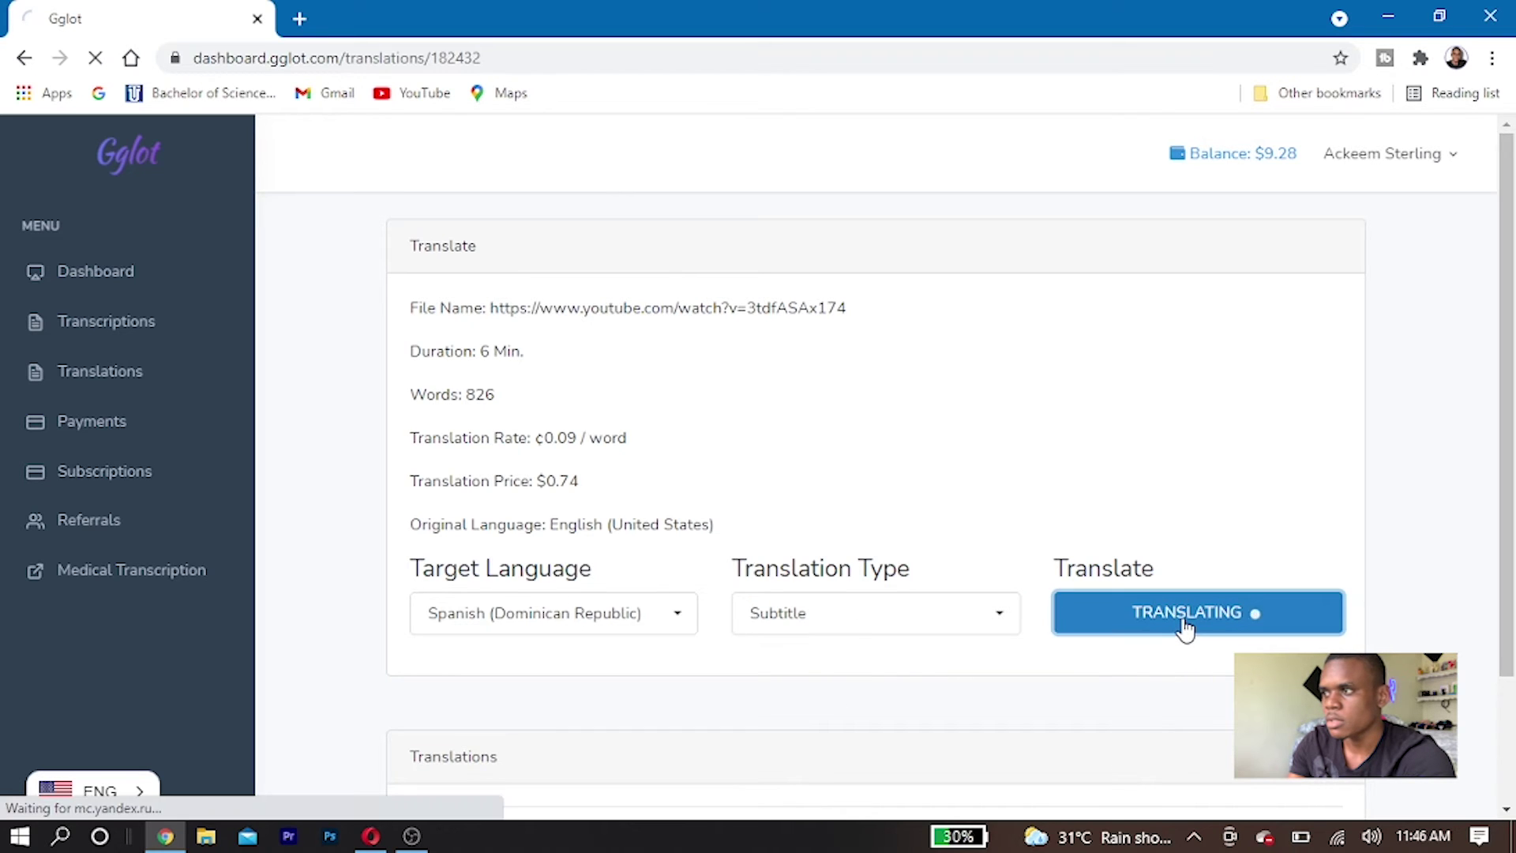
Open the finished Spanish translation, review its subtitle lines against the original text and save it.
scroll(1184, 646, down, 2)
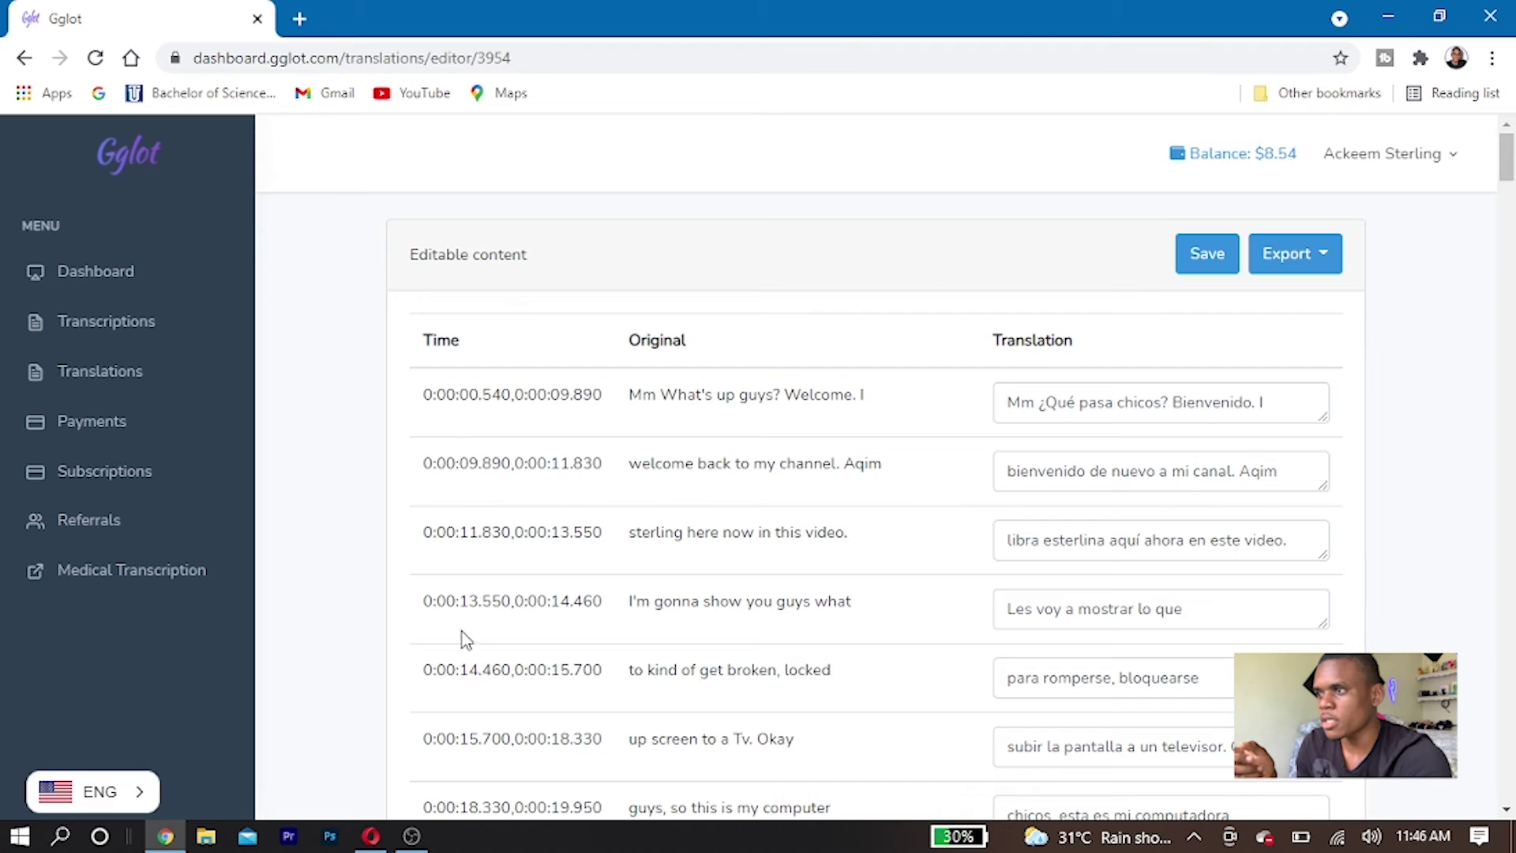
scroll(651, 599, down, 5)
scroll(657, 597, down, 5)
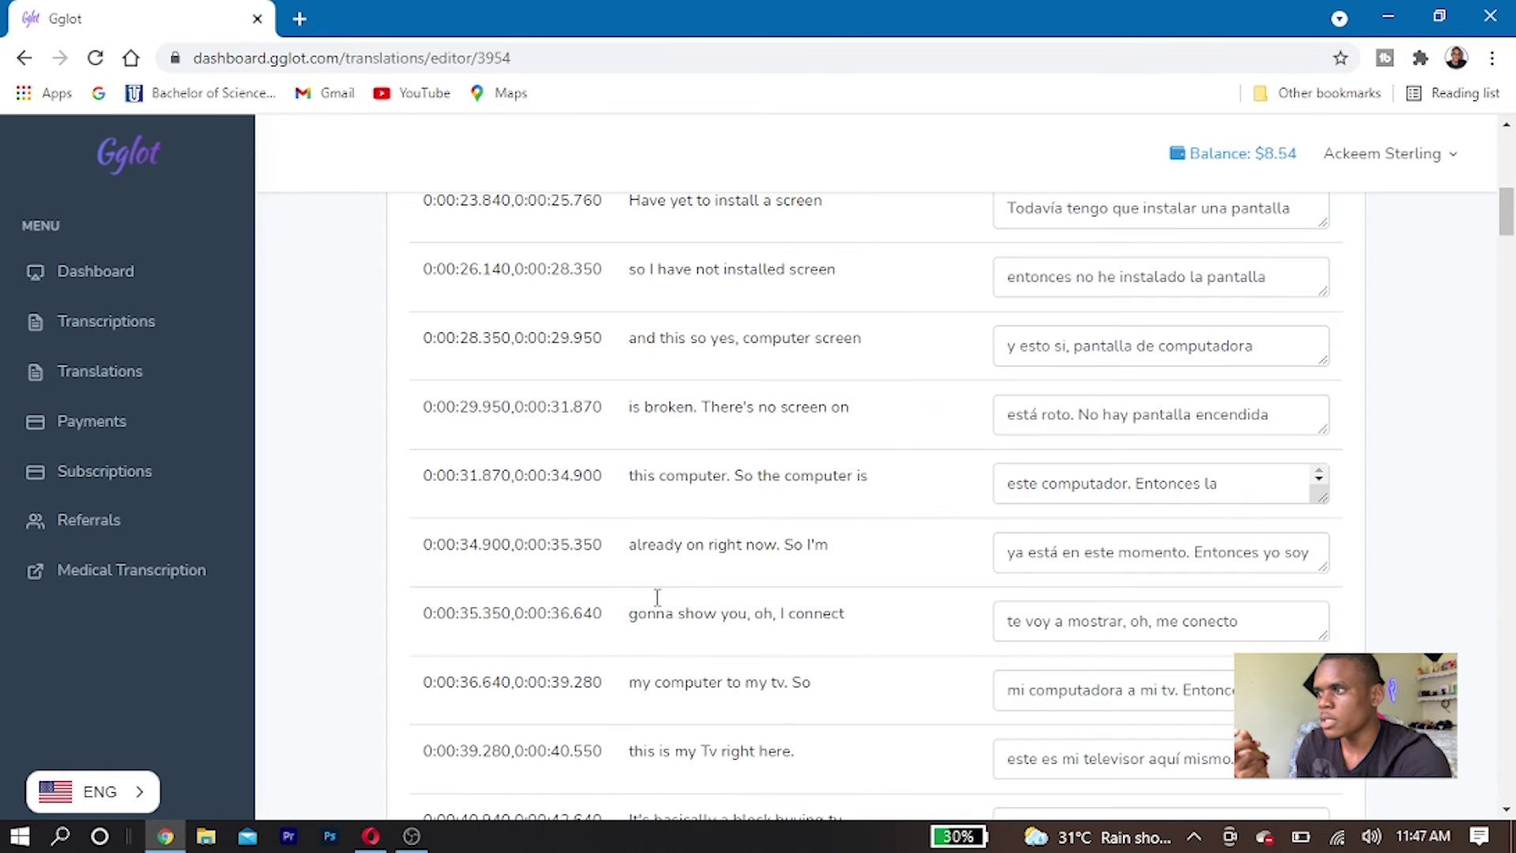
scroll(655, 606, down, 20)
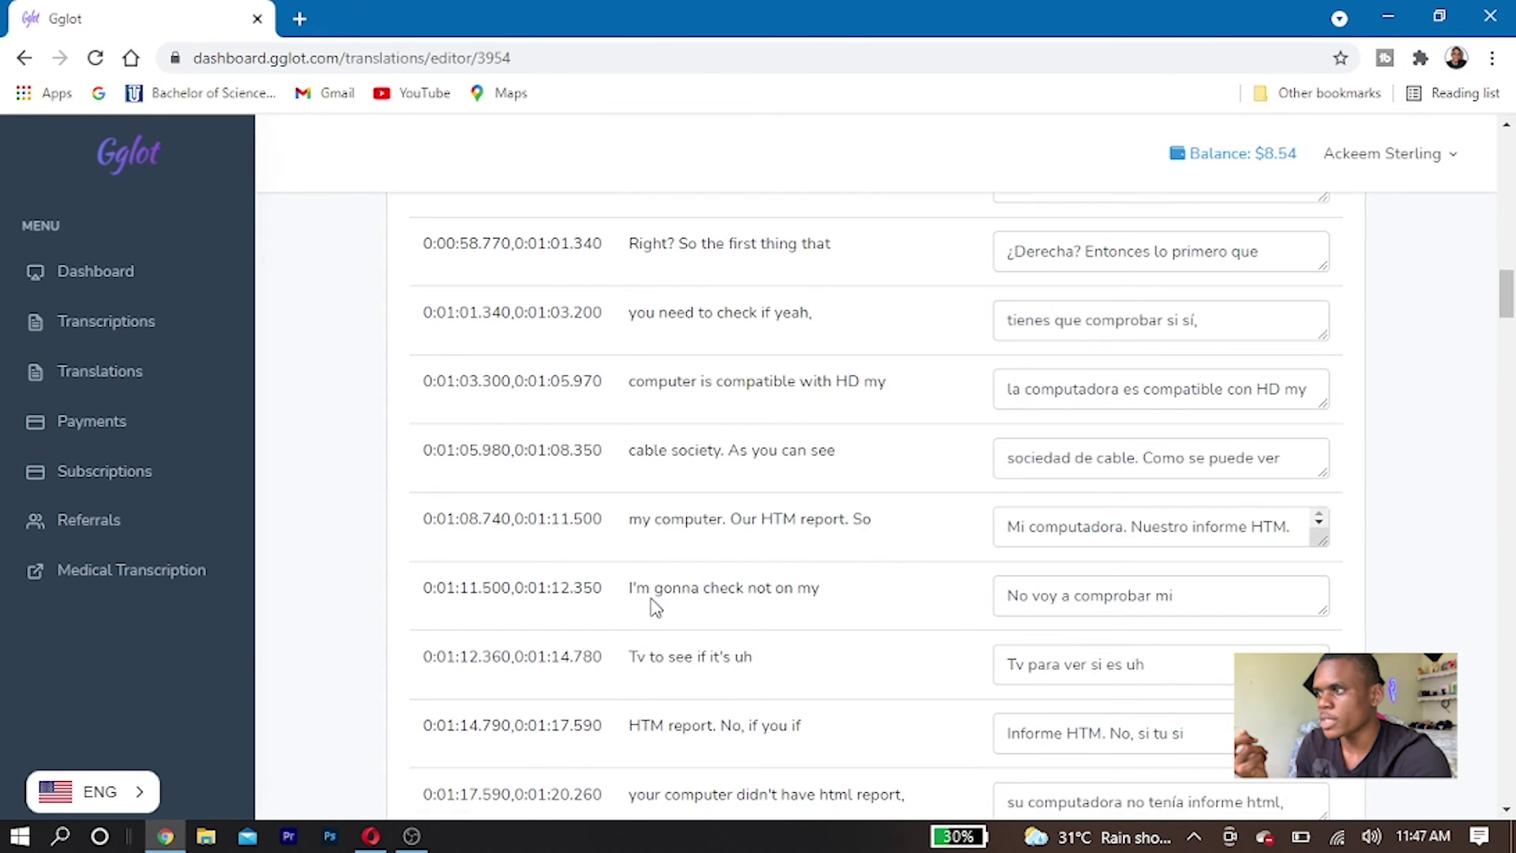
scroll(654, 589, down, 10)
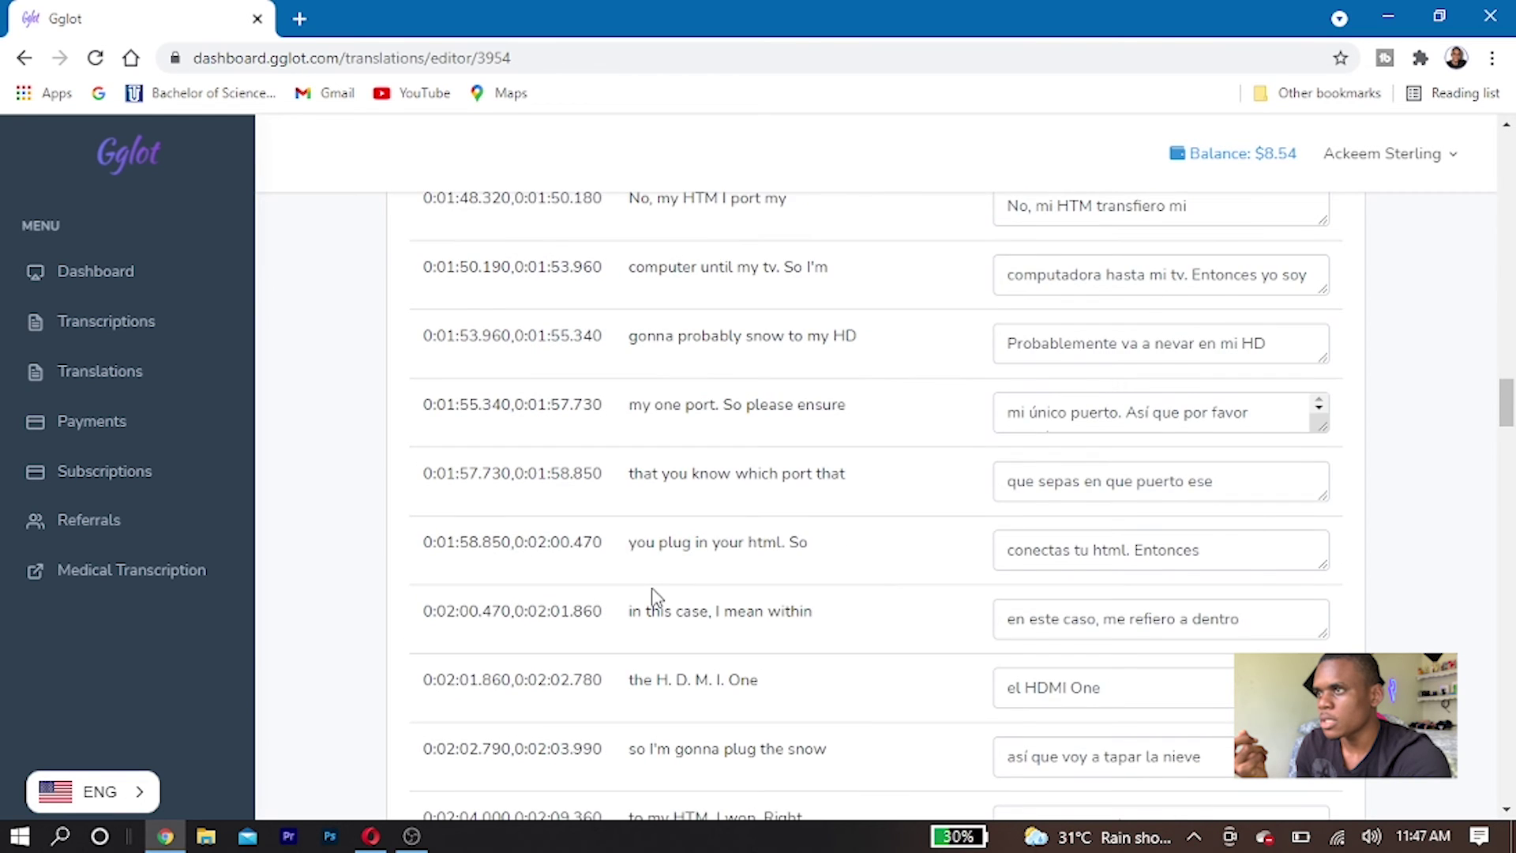
scroll(656, 589, up, 20)
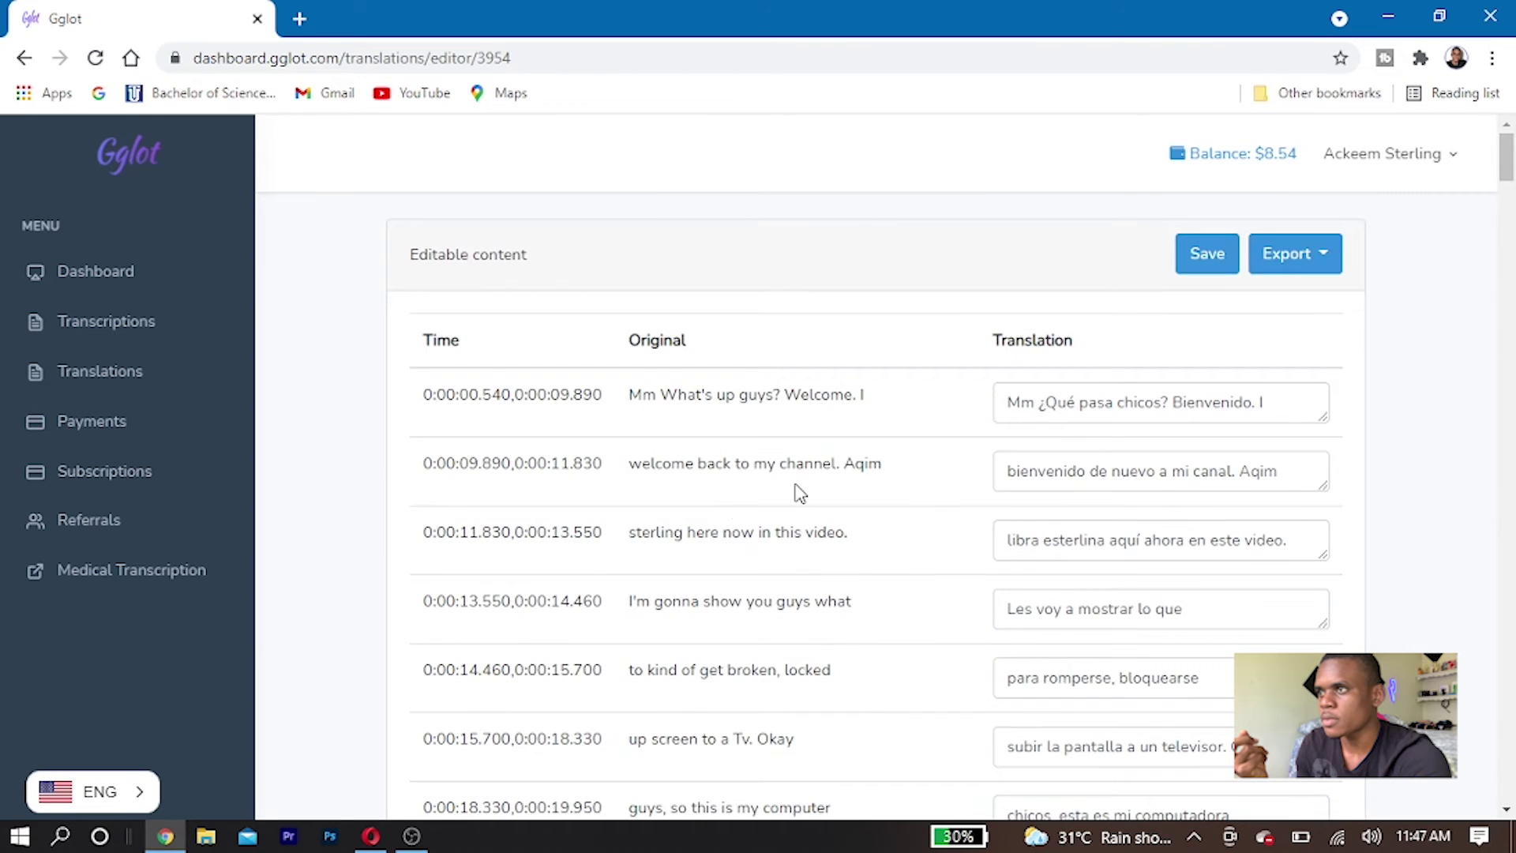
click(1187, 260)
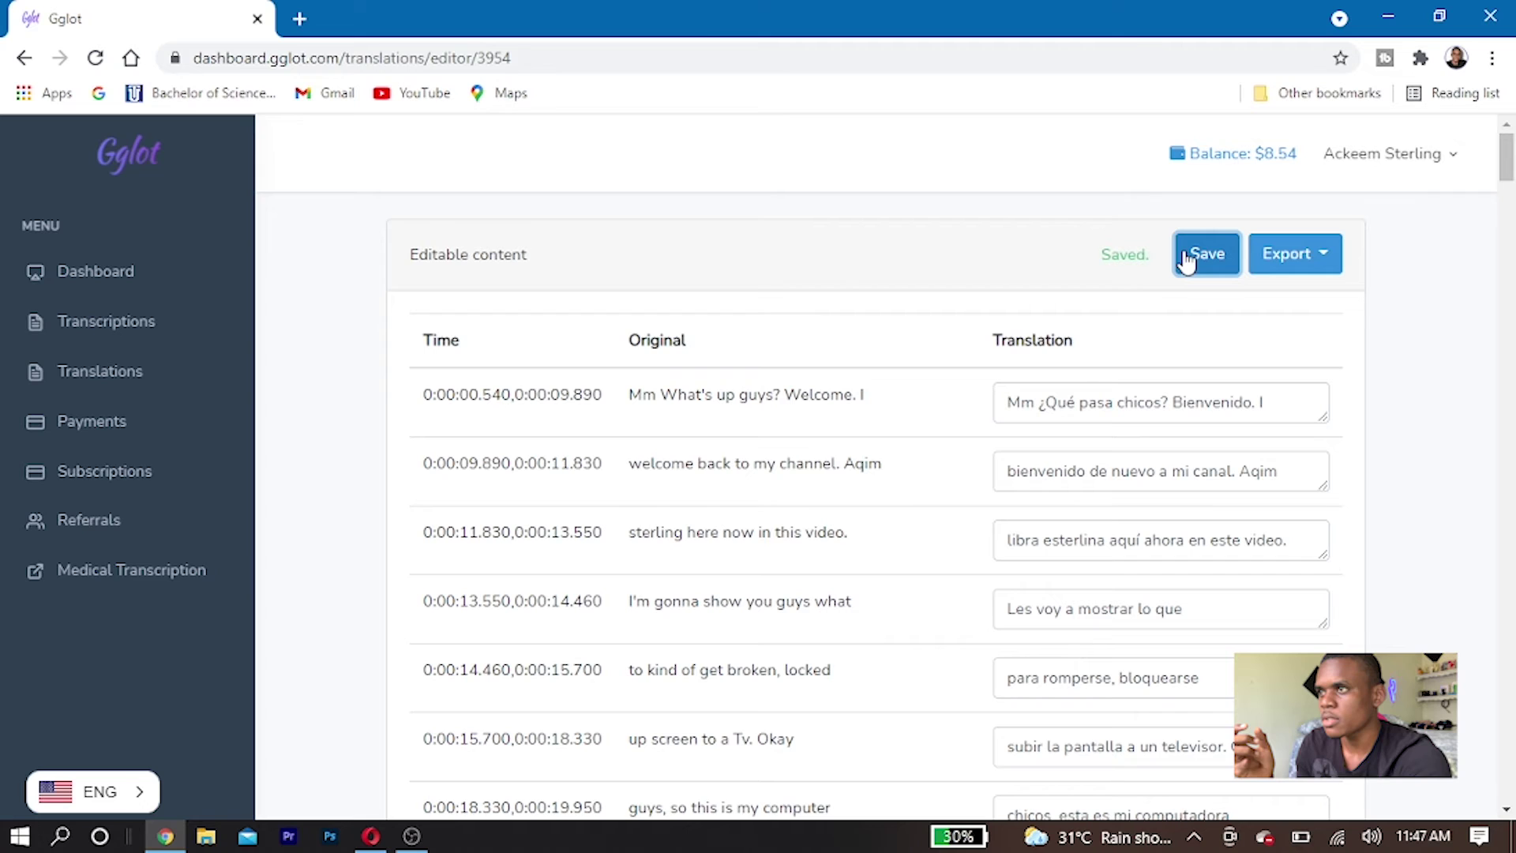
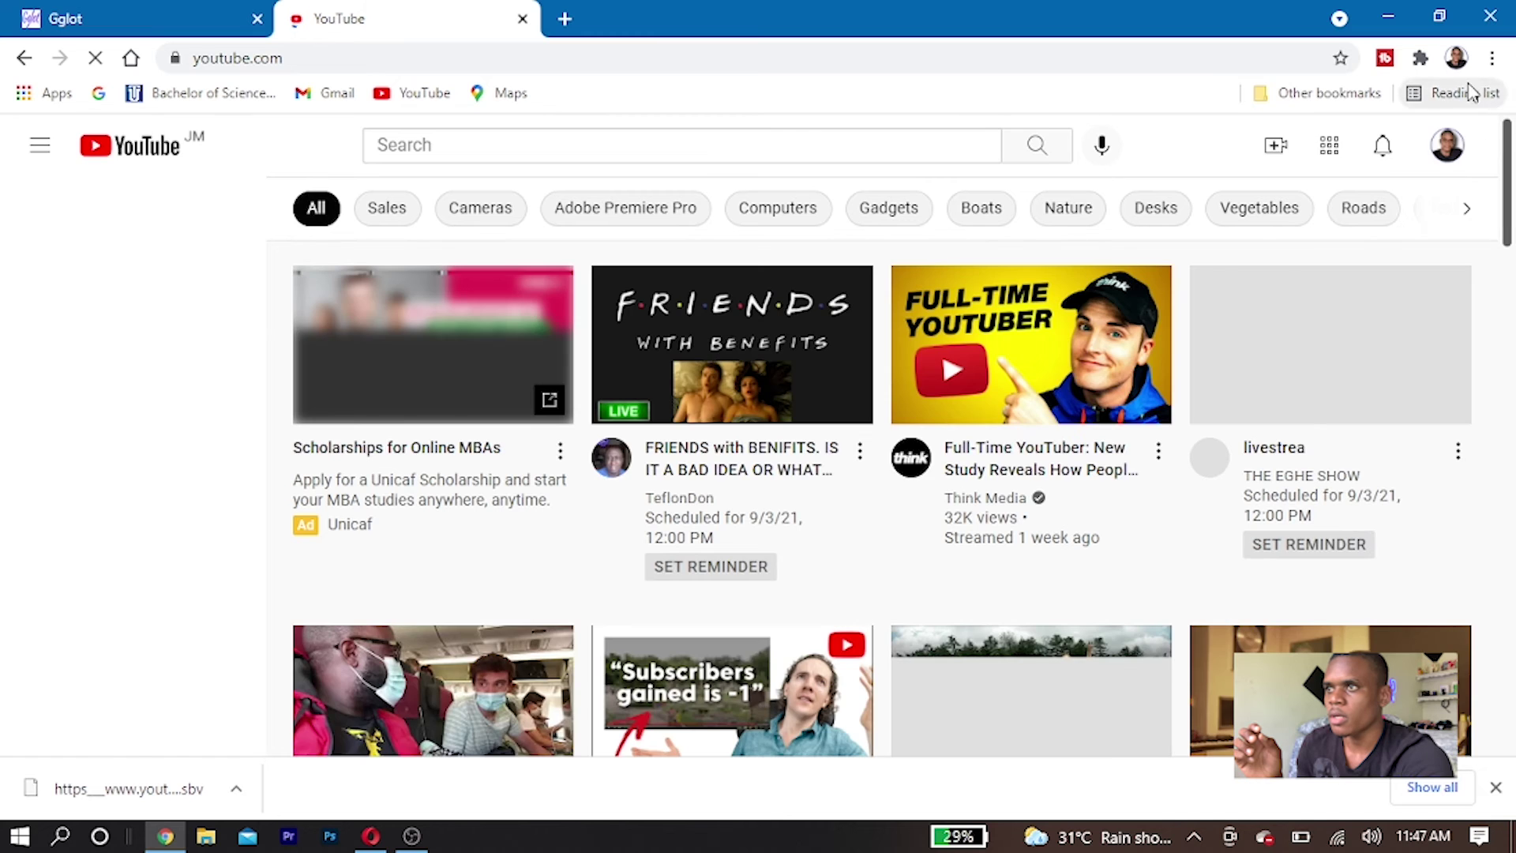
Switch to YouTube Studio and look through the channel's list of uploaded videos.
click(1449, 154)
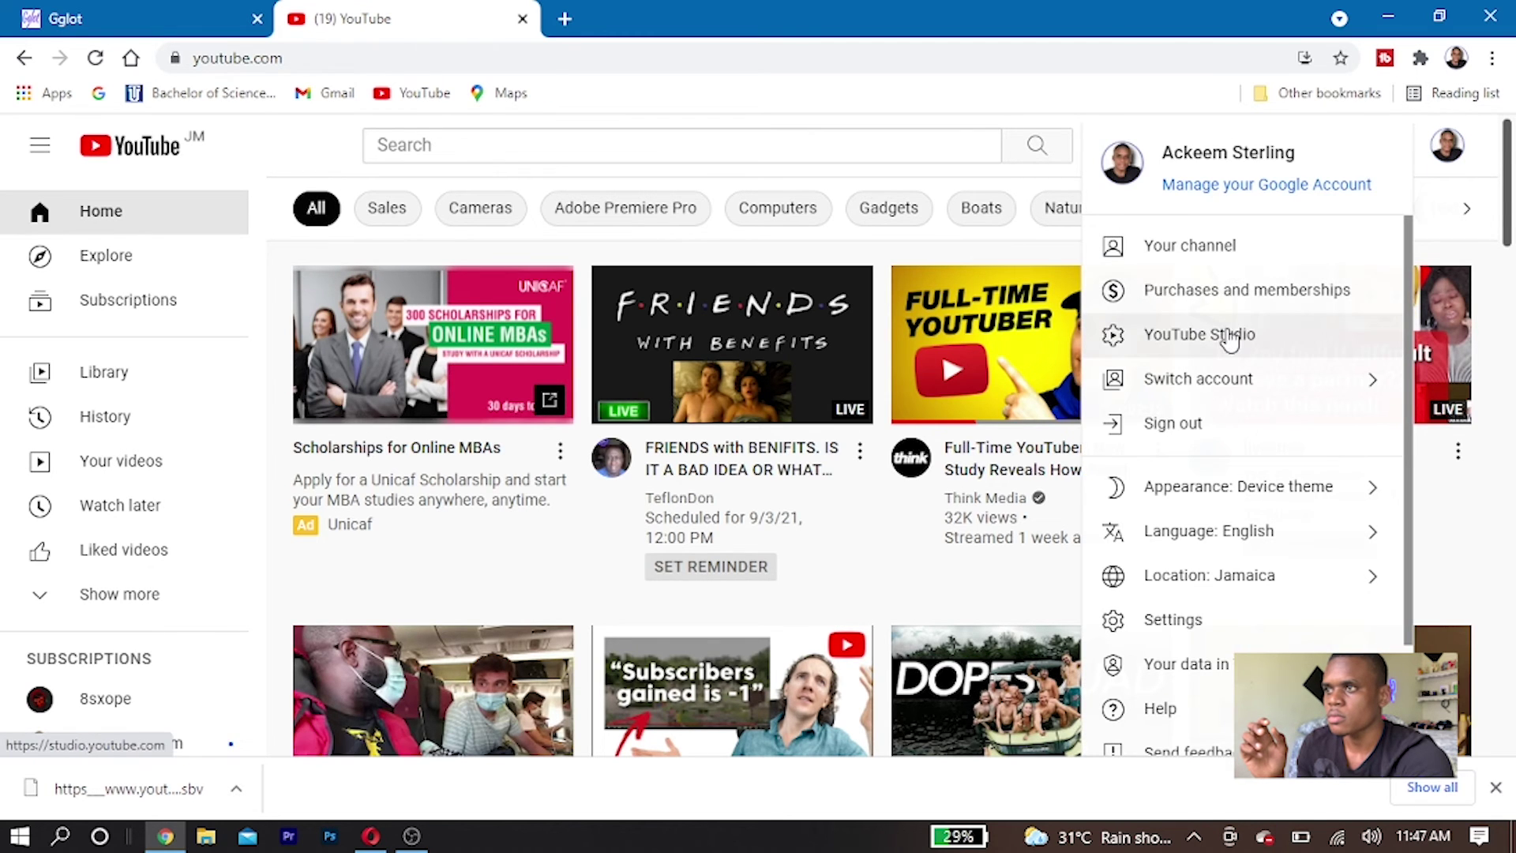
click(1230, 337)
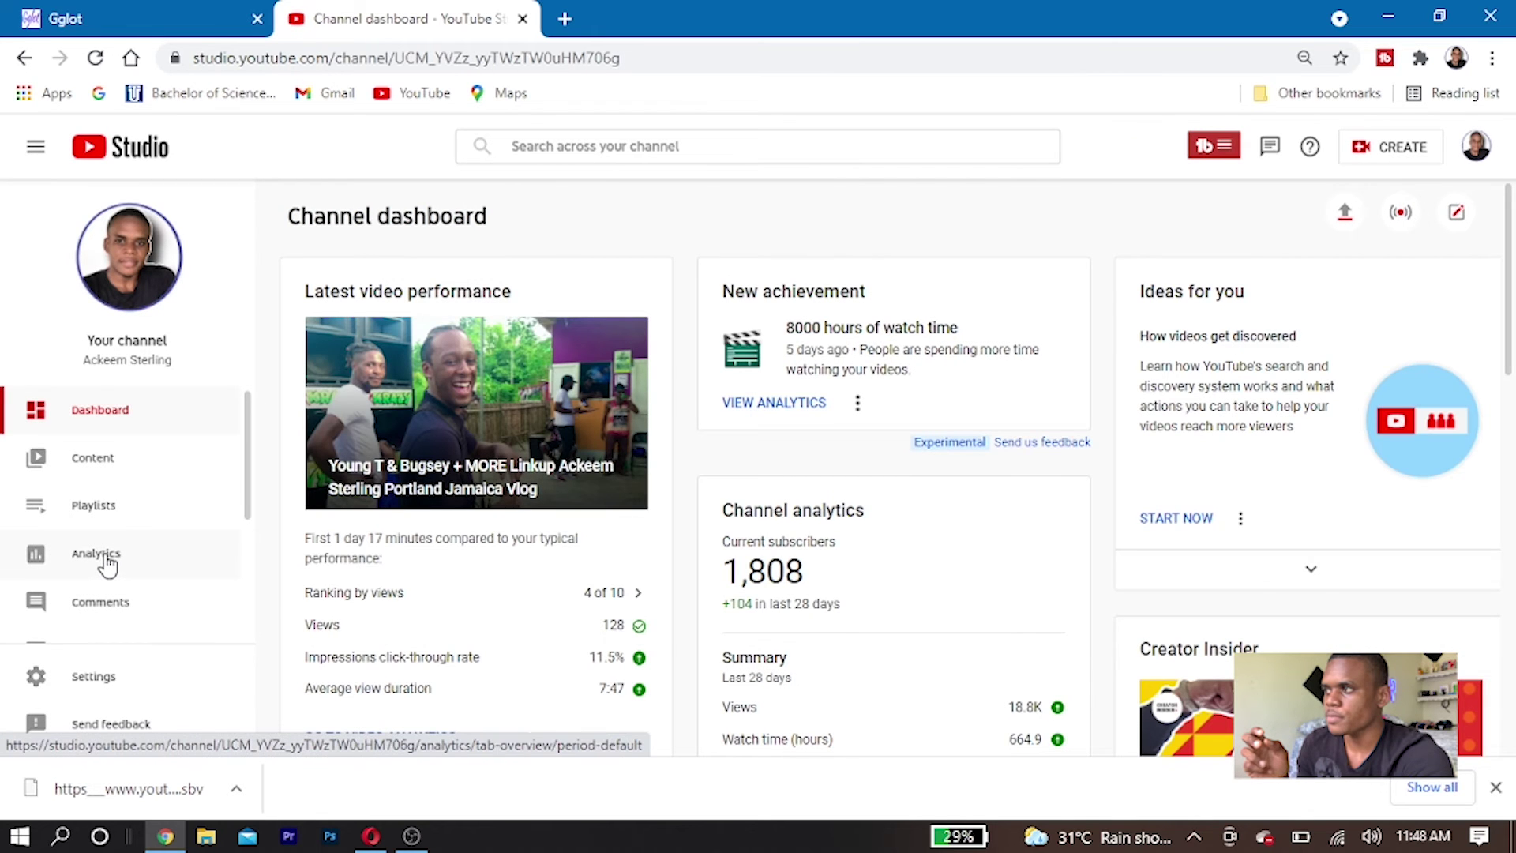
click(121, 471)
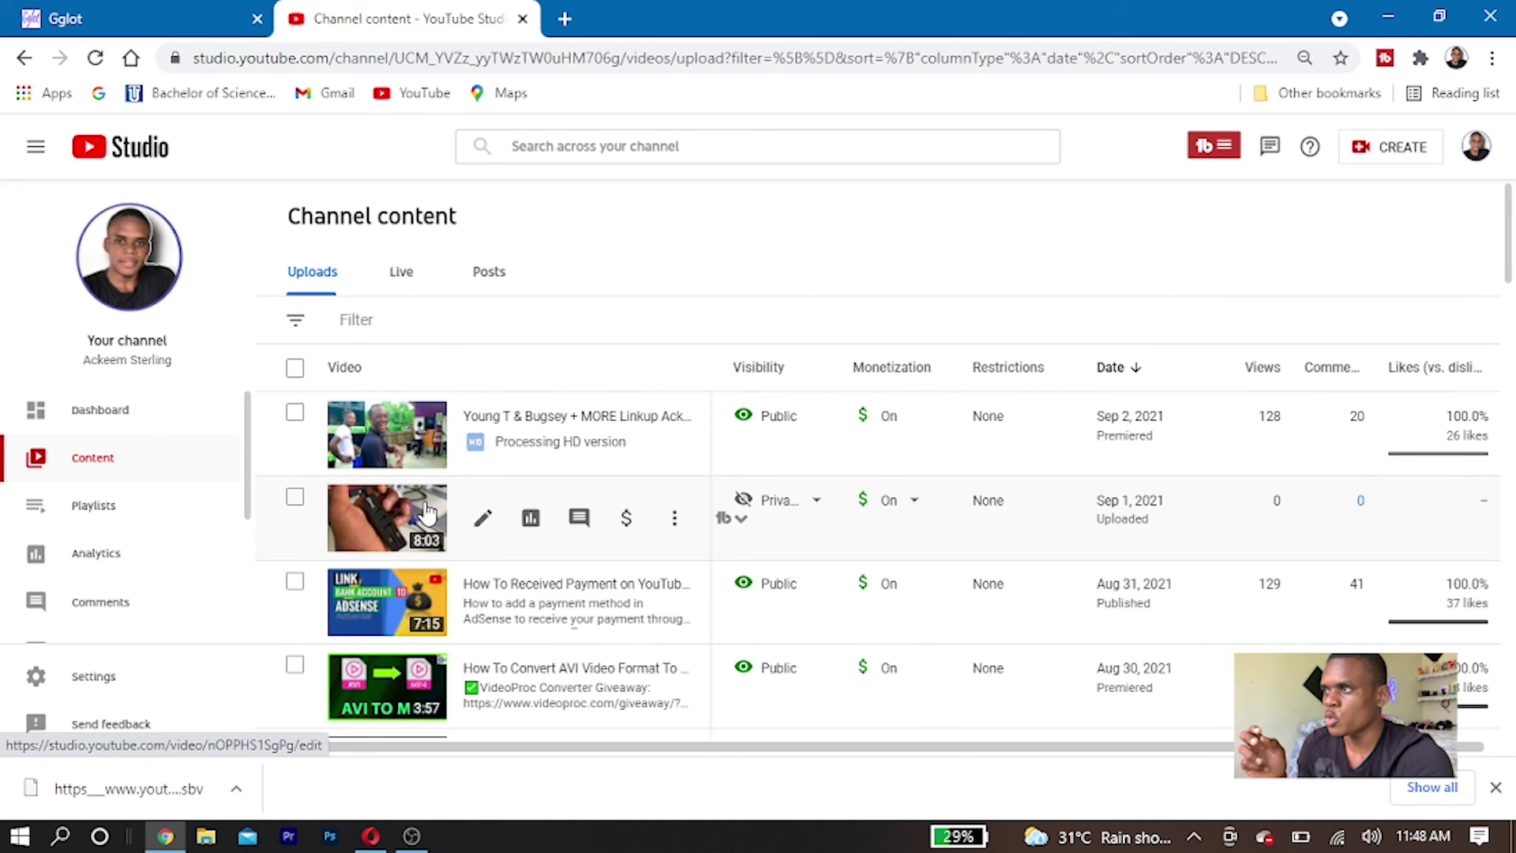
scroll(430, 509, down, 5)
scroll(598, 215, up, 5)
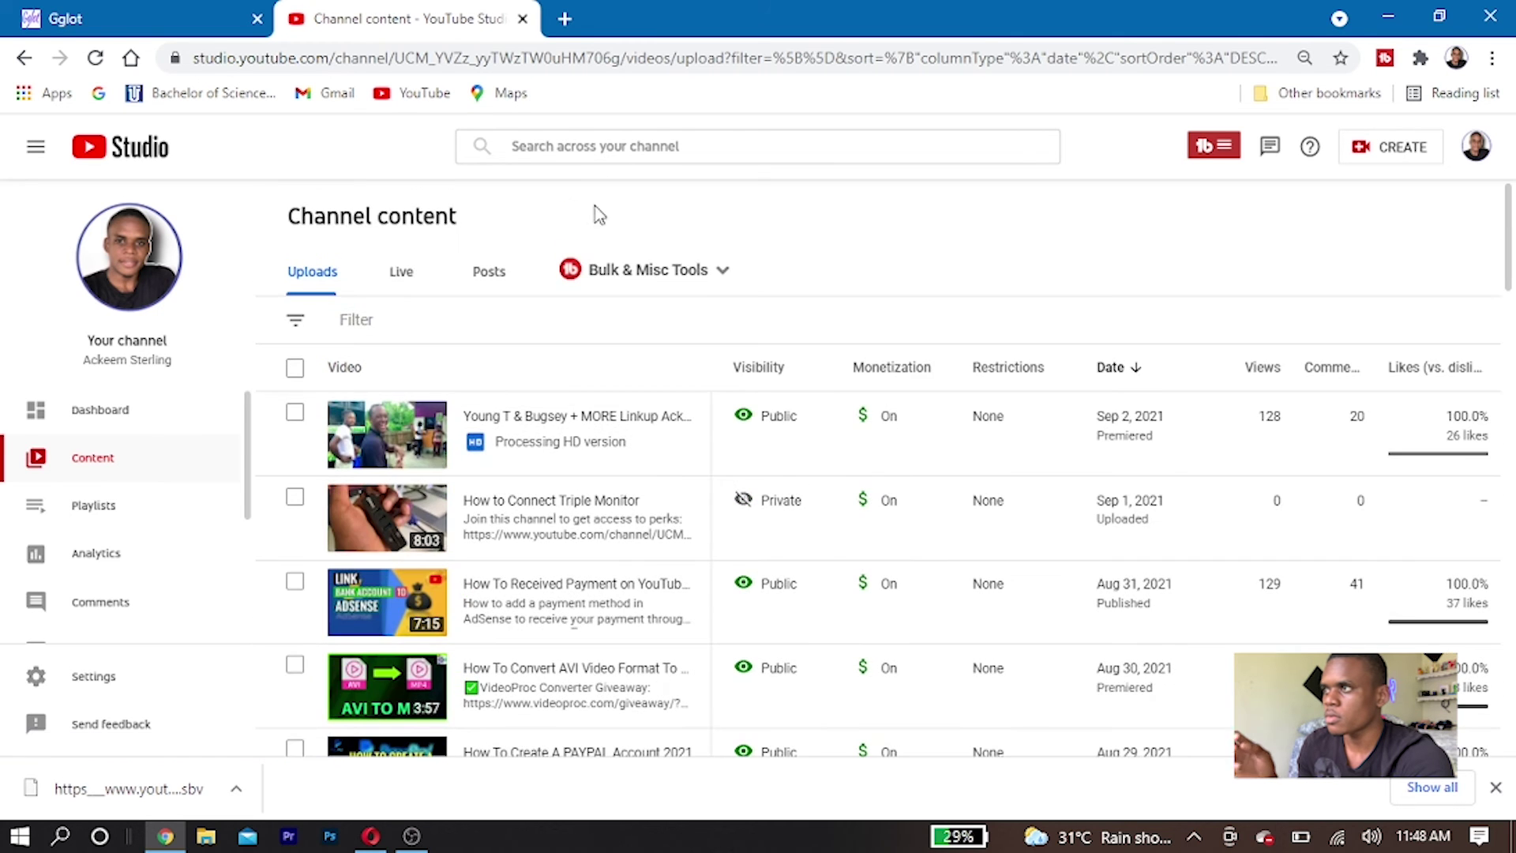
Search the channel for "broken" and open the details of the video "How To Connect A Broken Laptop Screen To A TV".
click(612, 146)
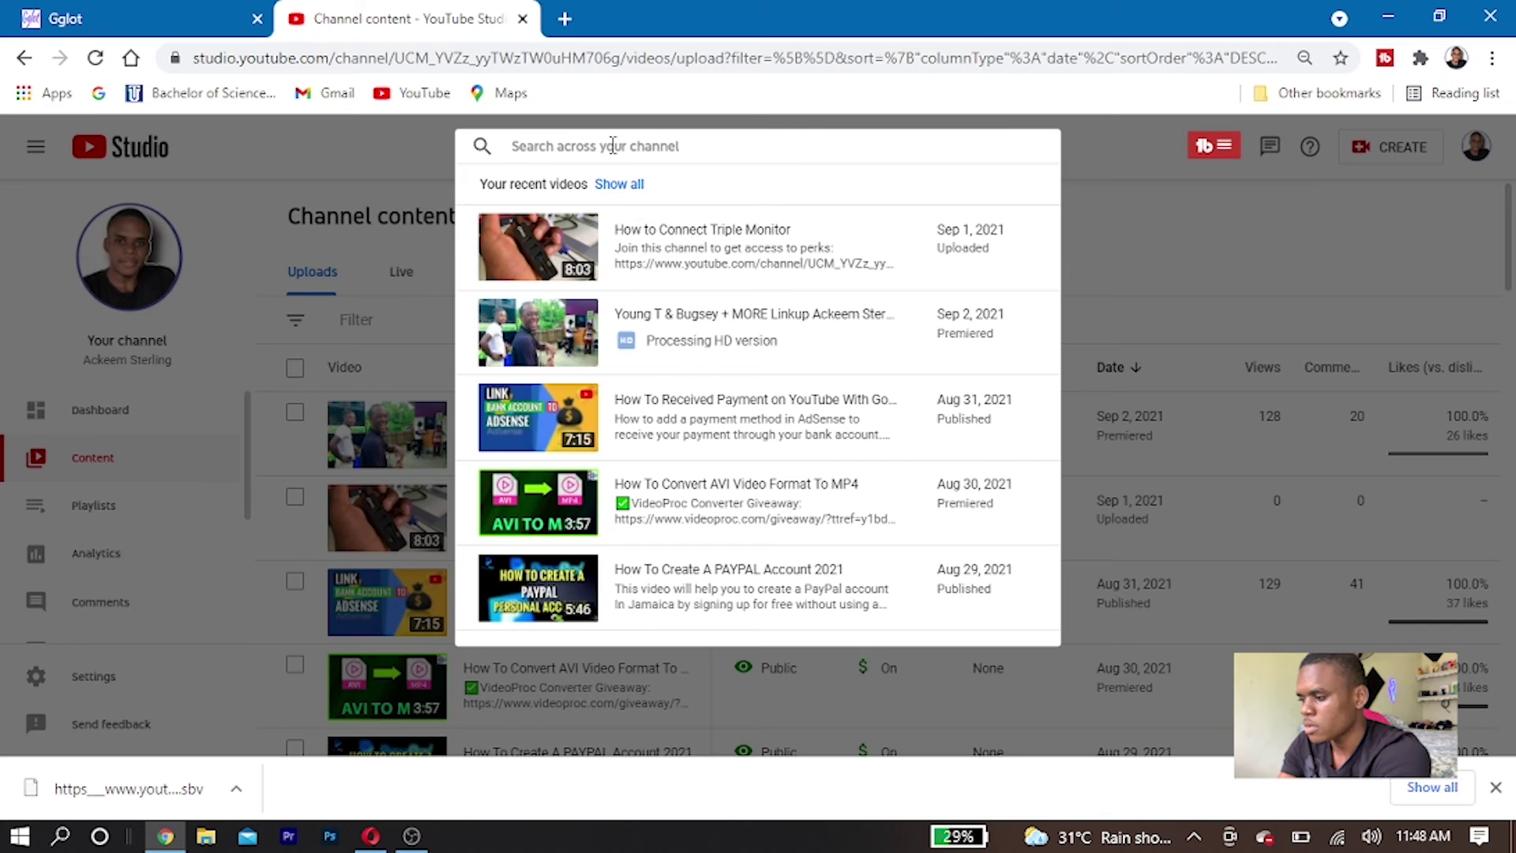
text(hdm)
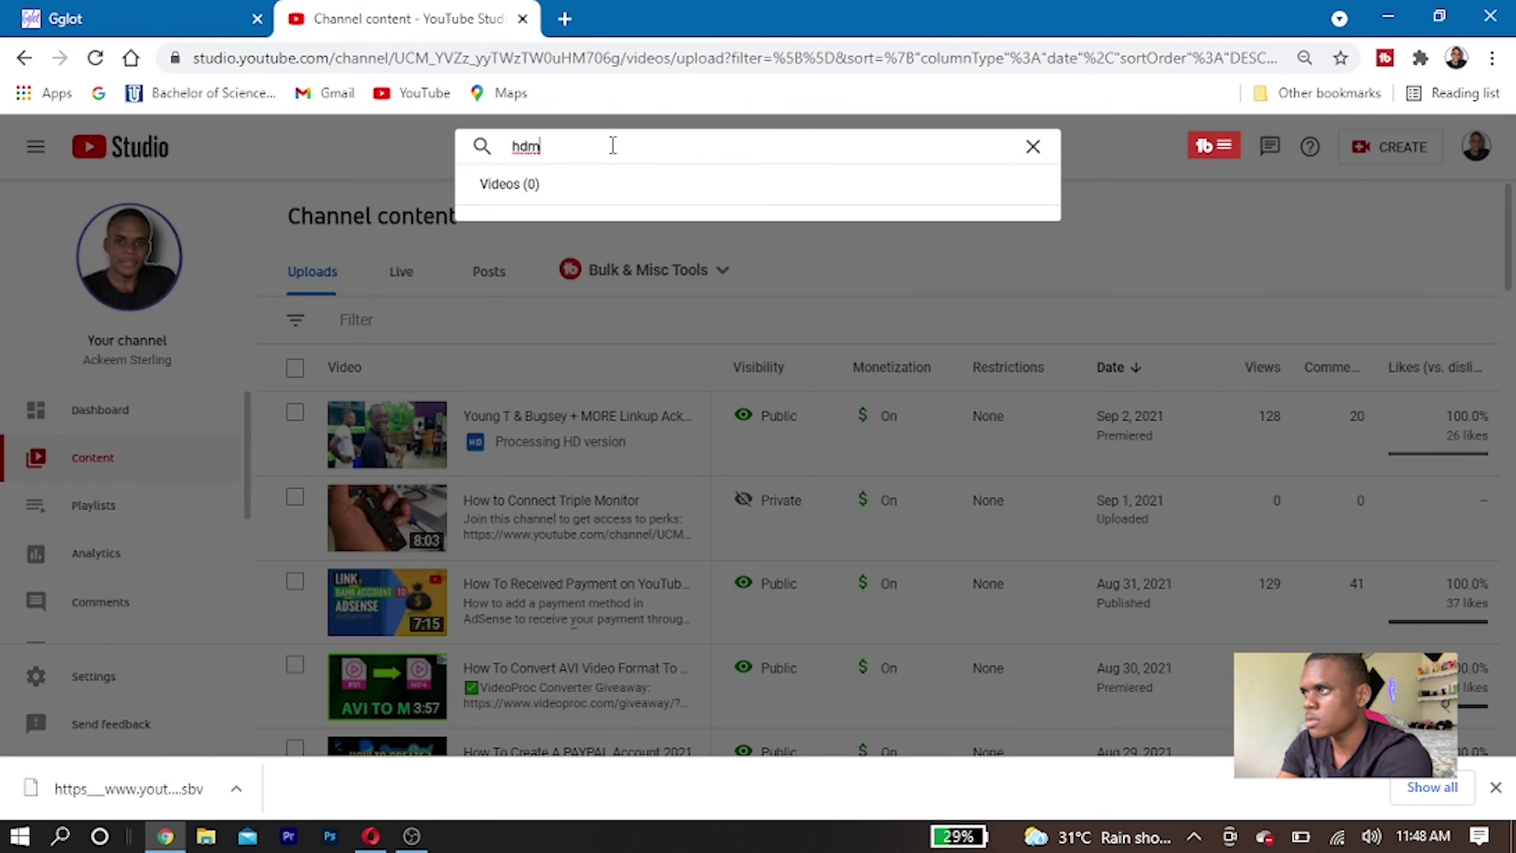
key(BackSpace)
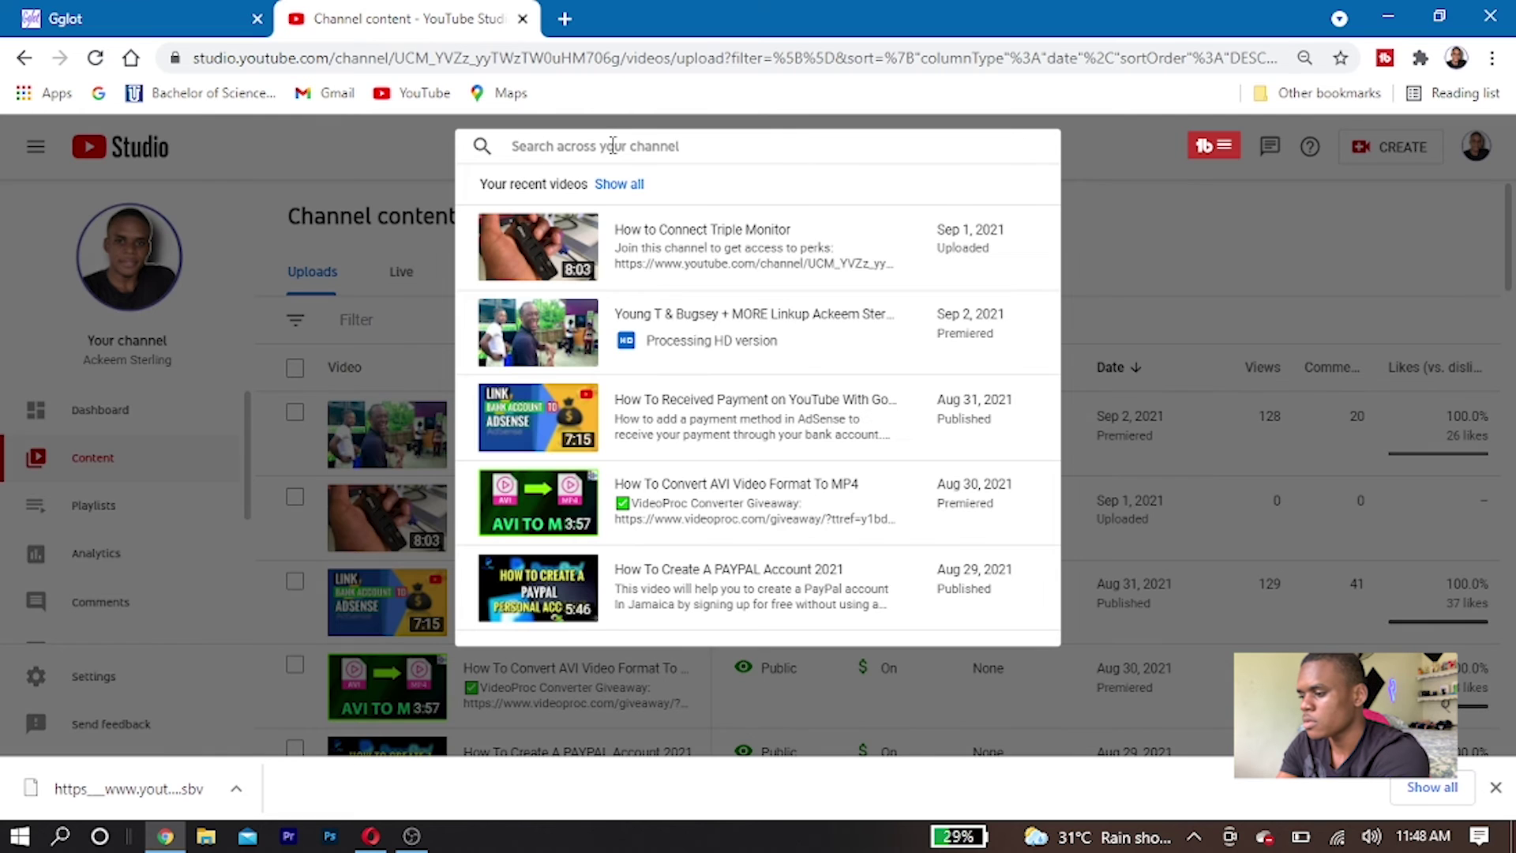
text(broken)
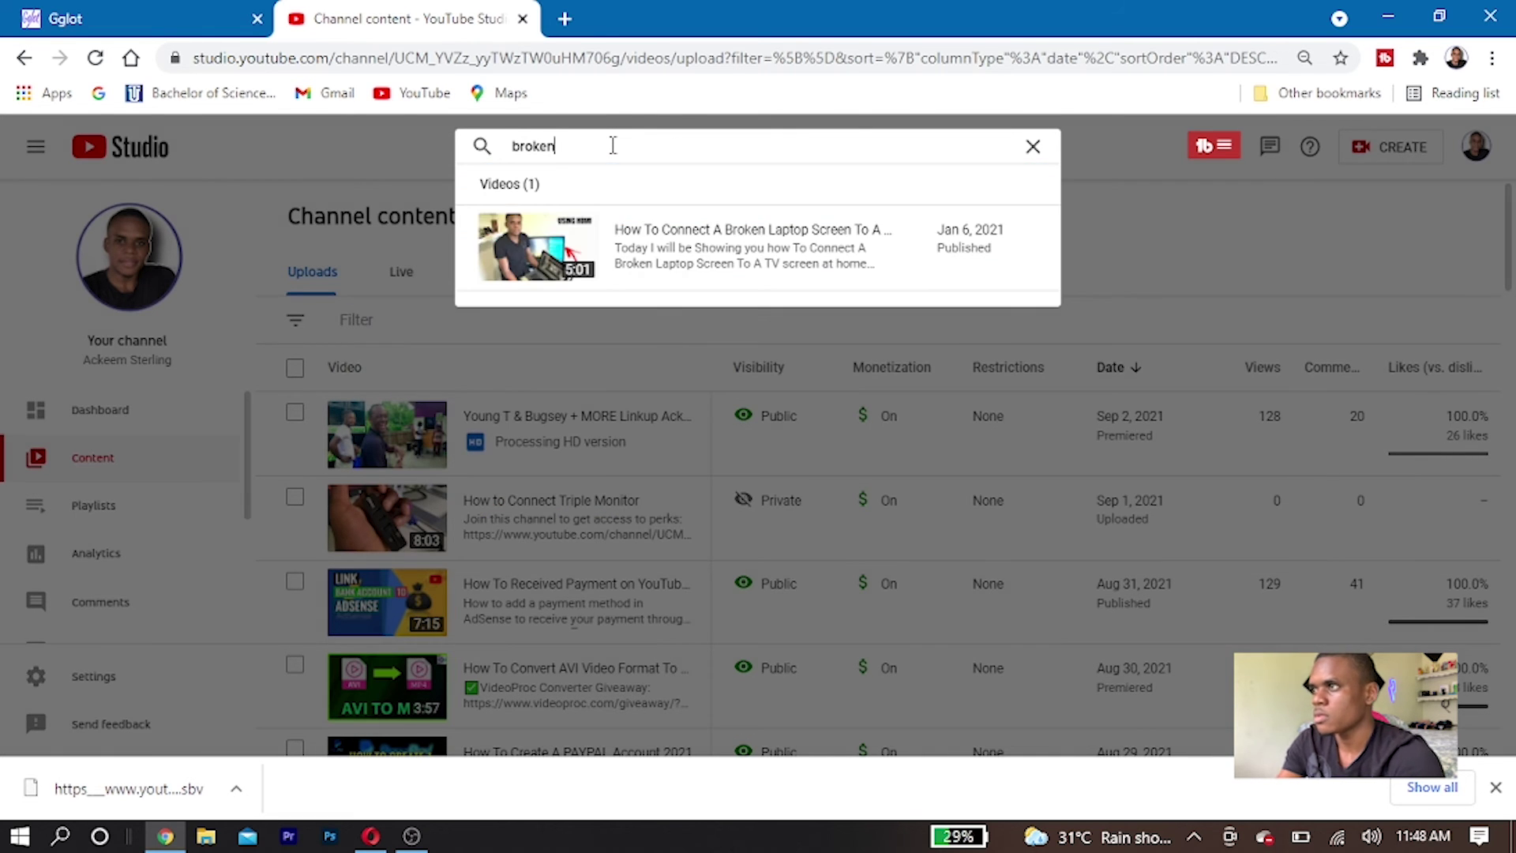
click(509, 246)
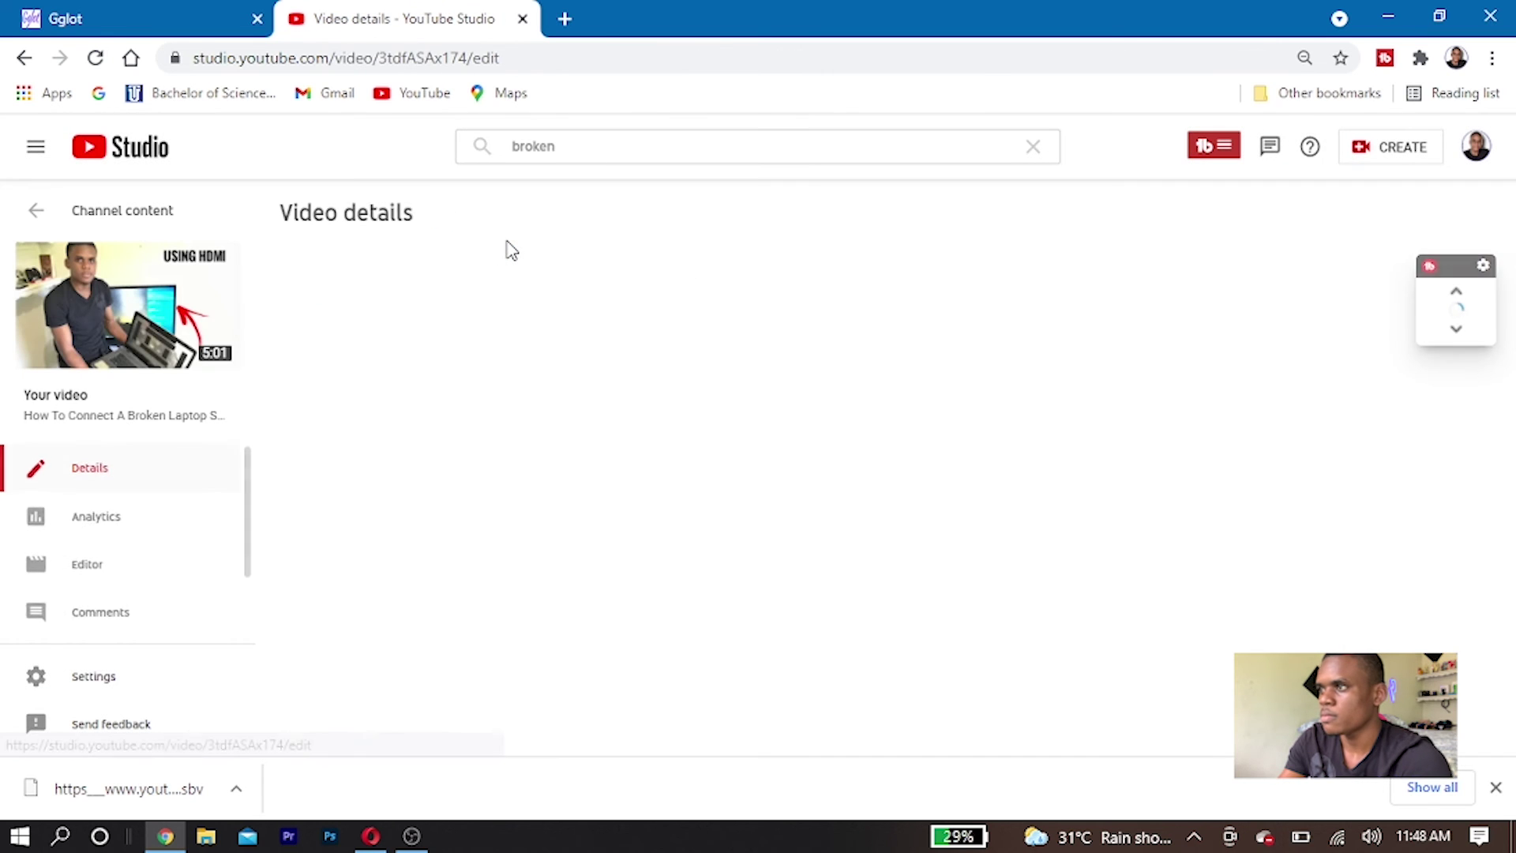
Open the video's subtitles page and add Spanish as a subtitle language.
scroll(127, 585, down, 1)
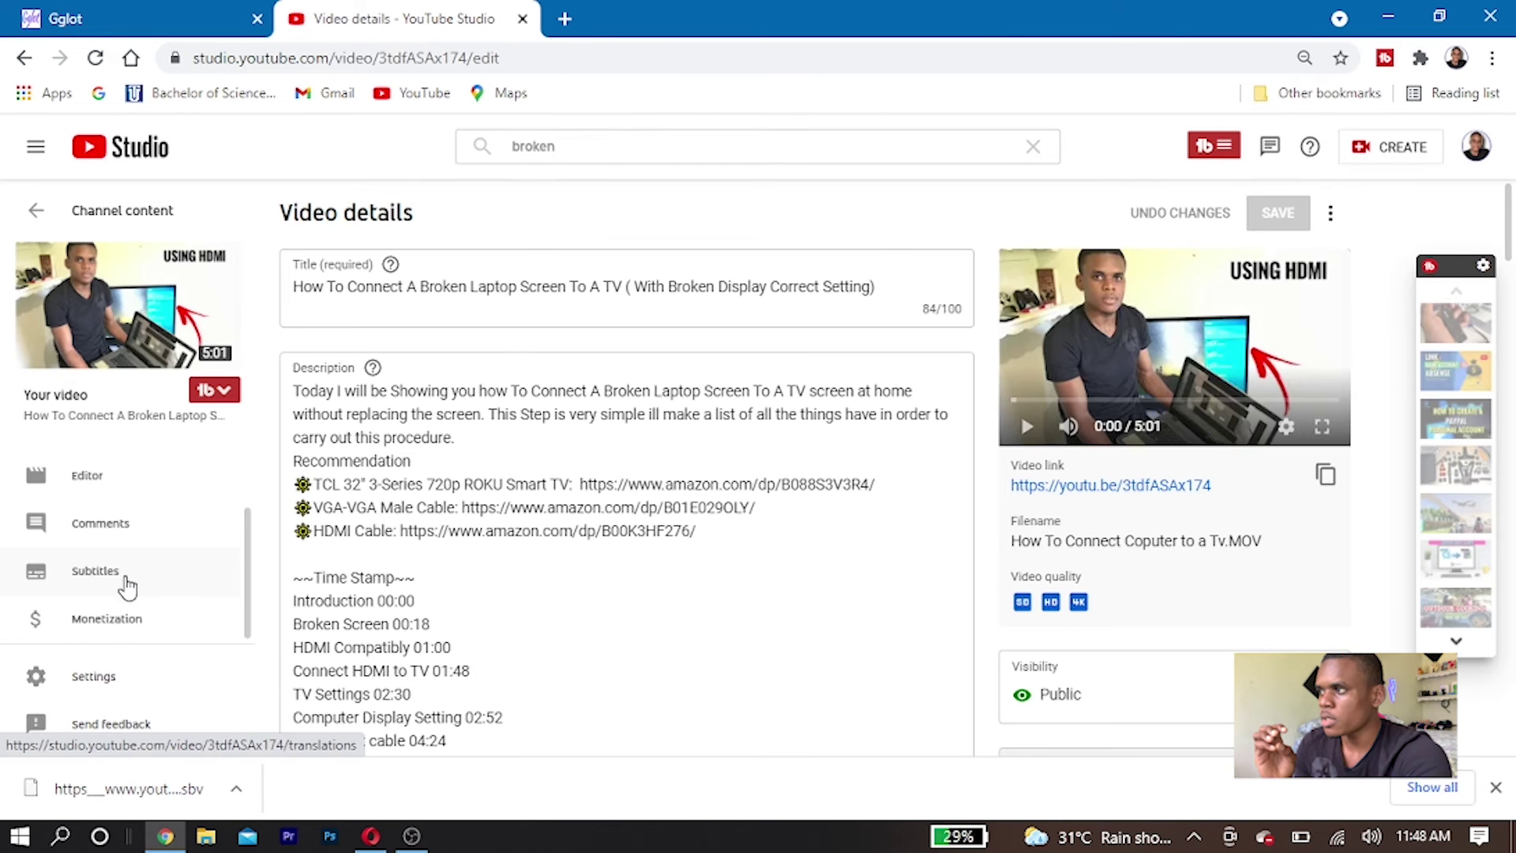
click(121, 592)
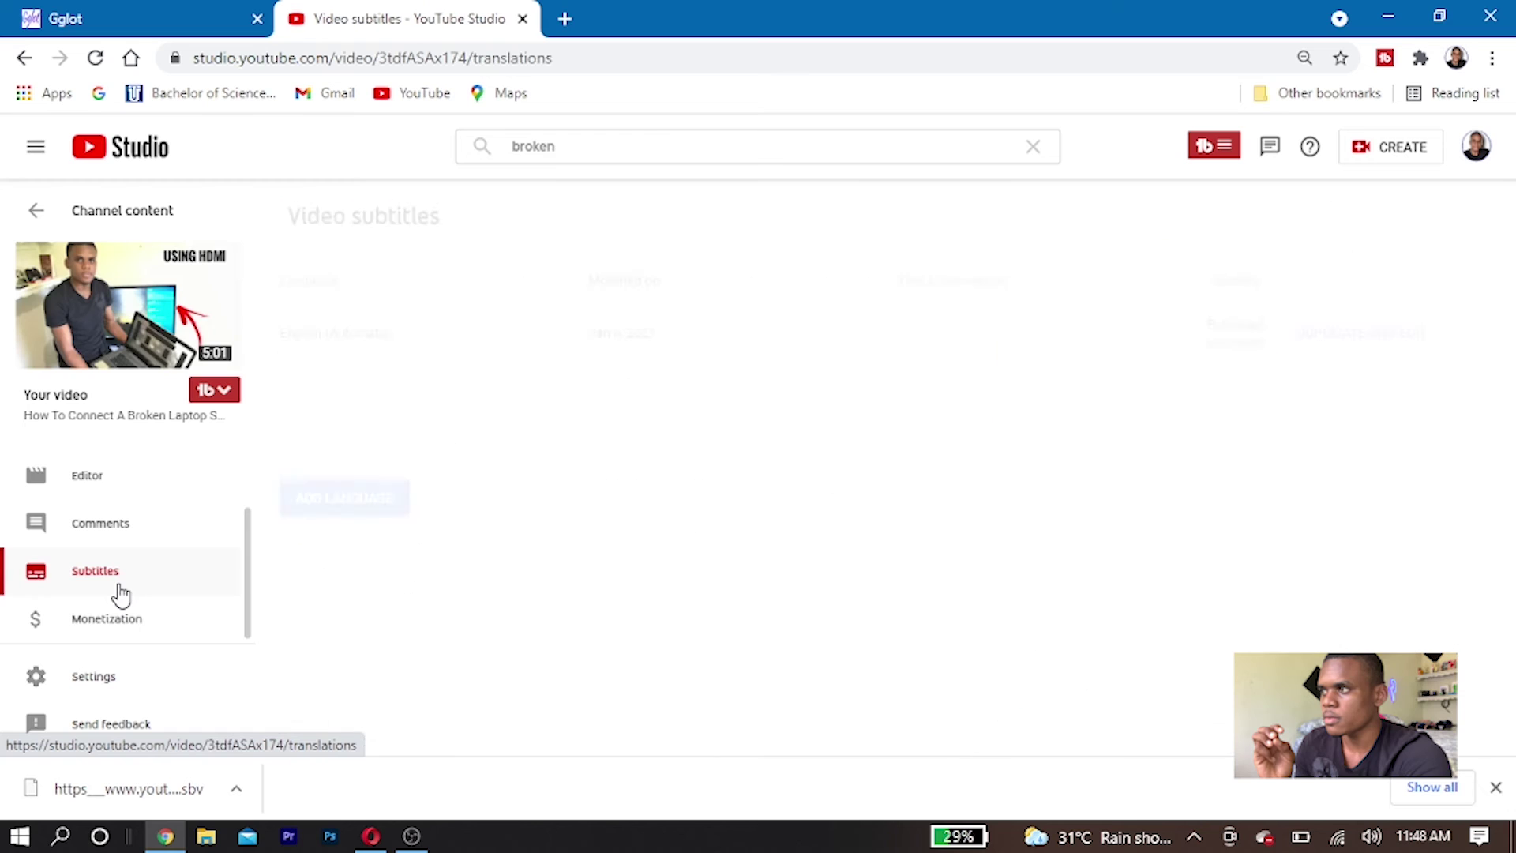
click(346, 506)
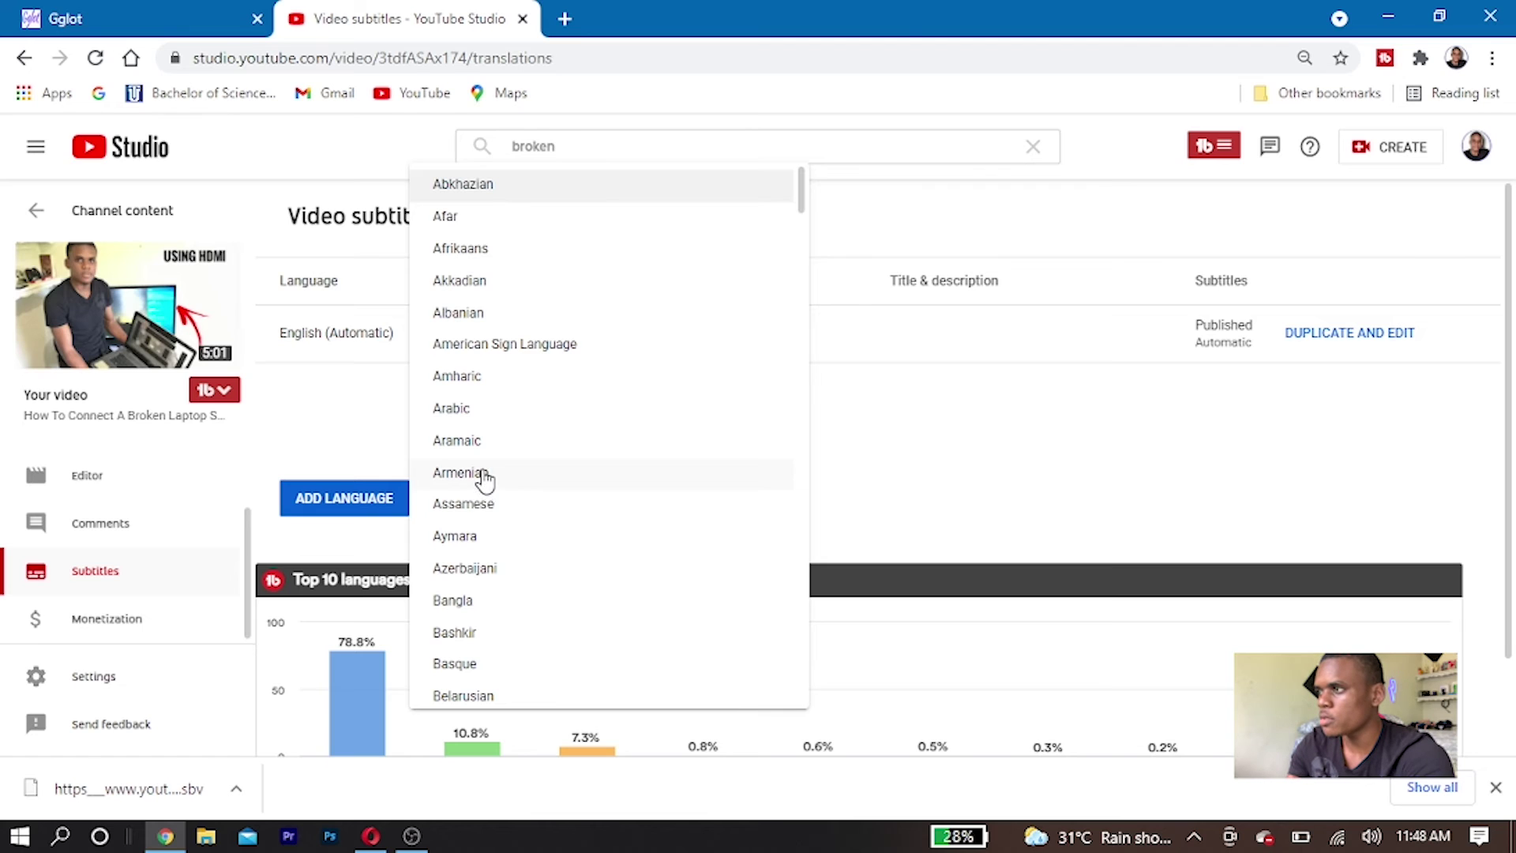
key(s)
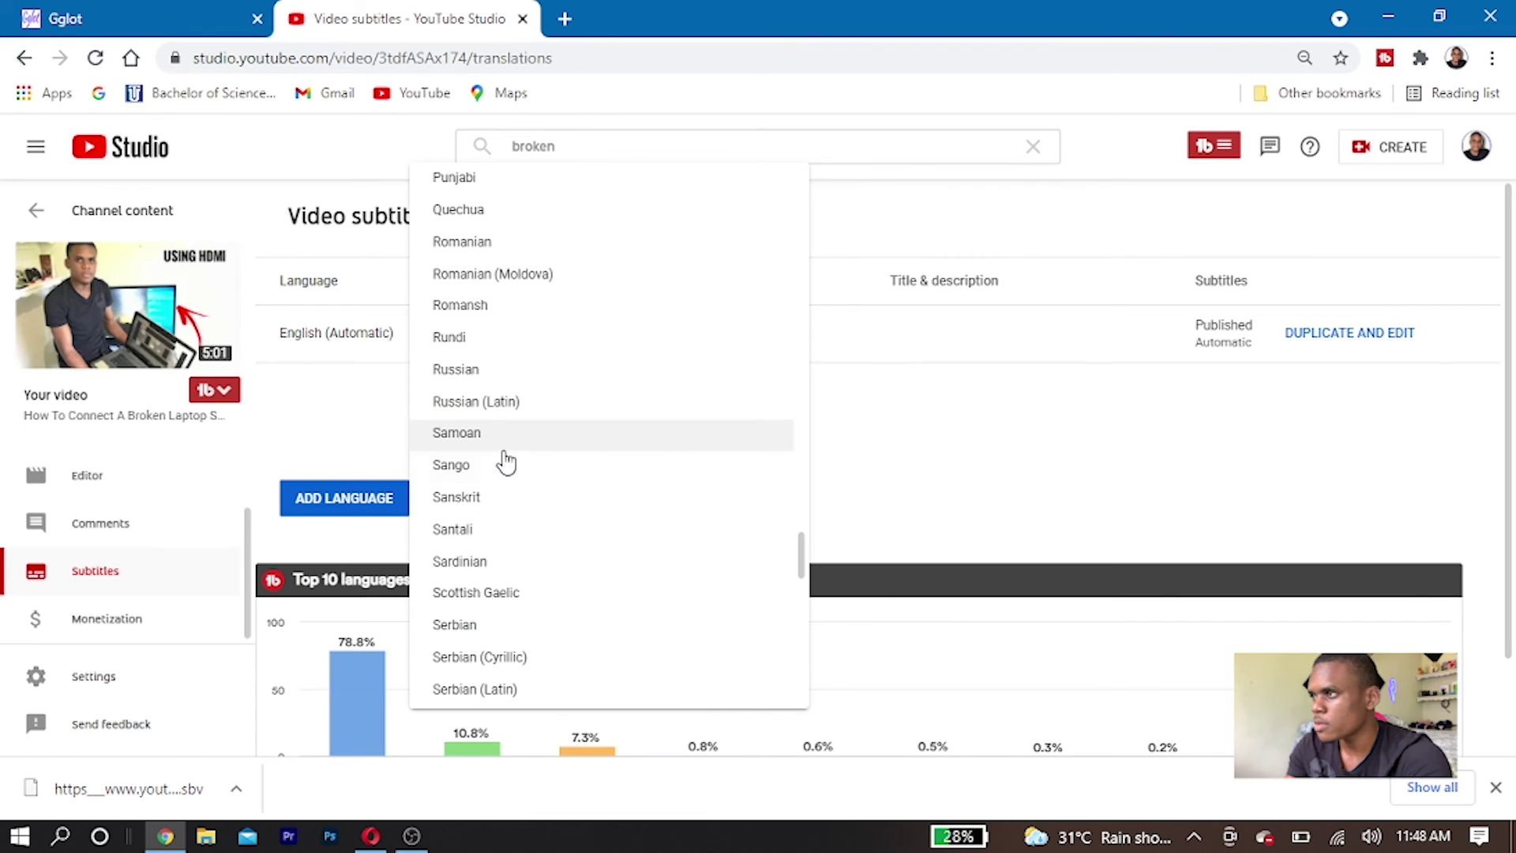
scroll(506, 439, down, 10)
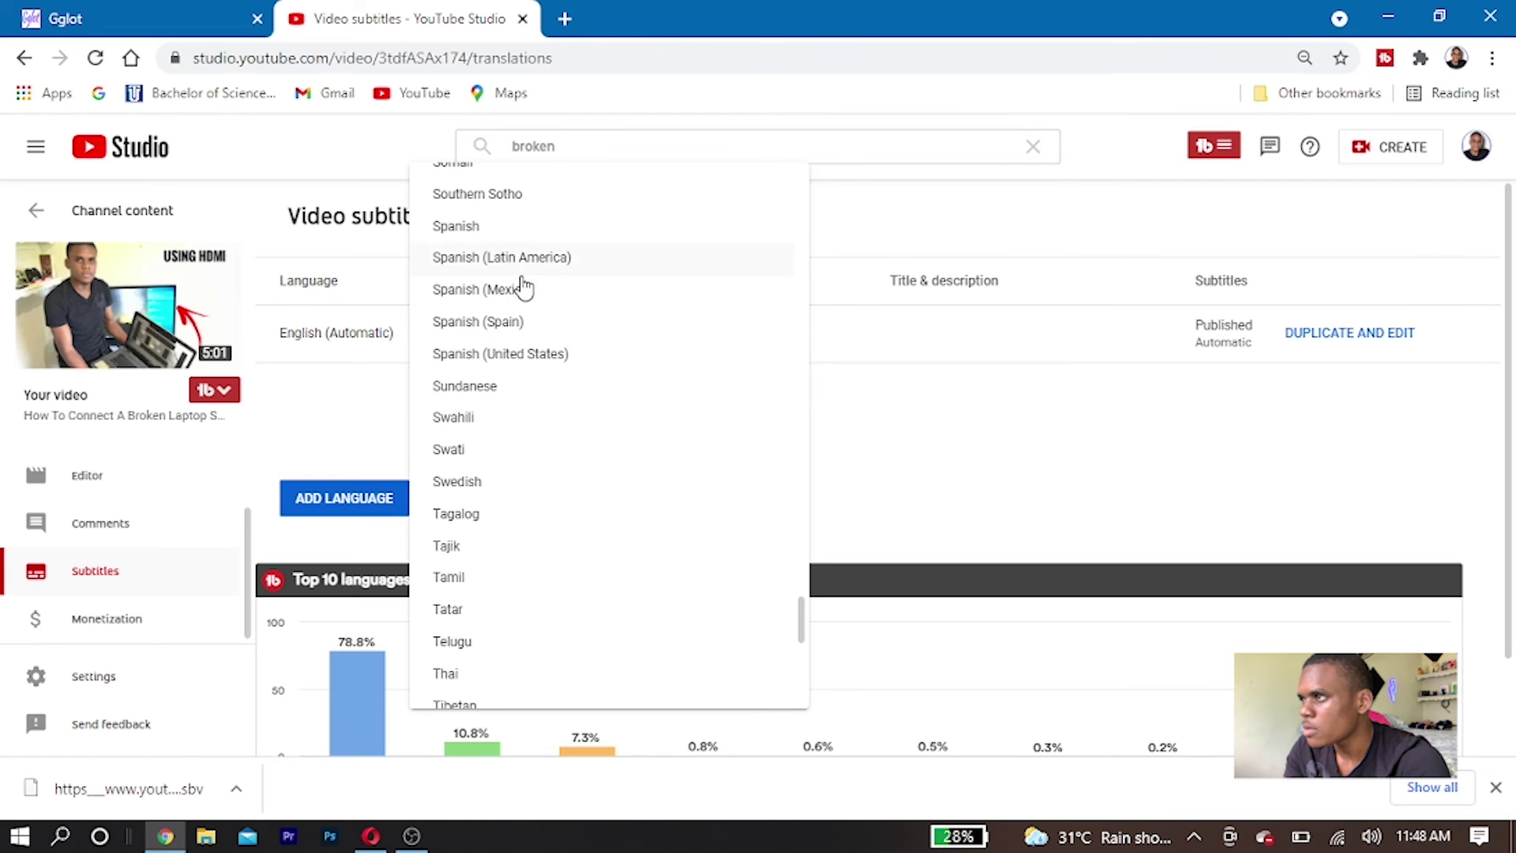
click(532, 231)
scroll(559, 450, down, 2)
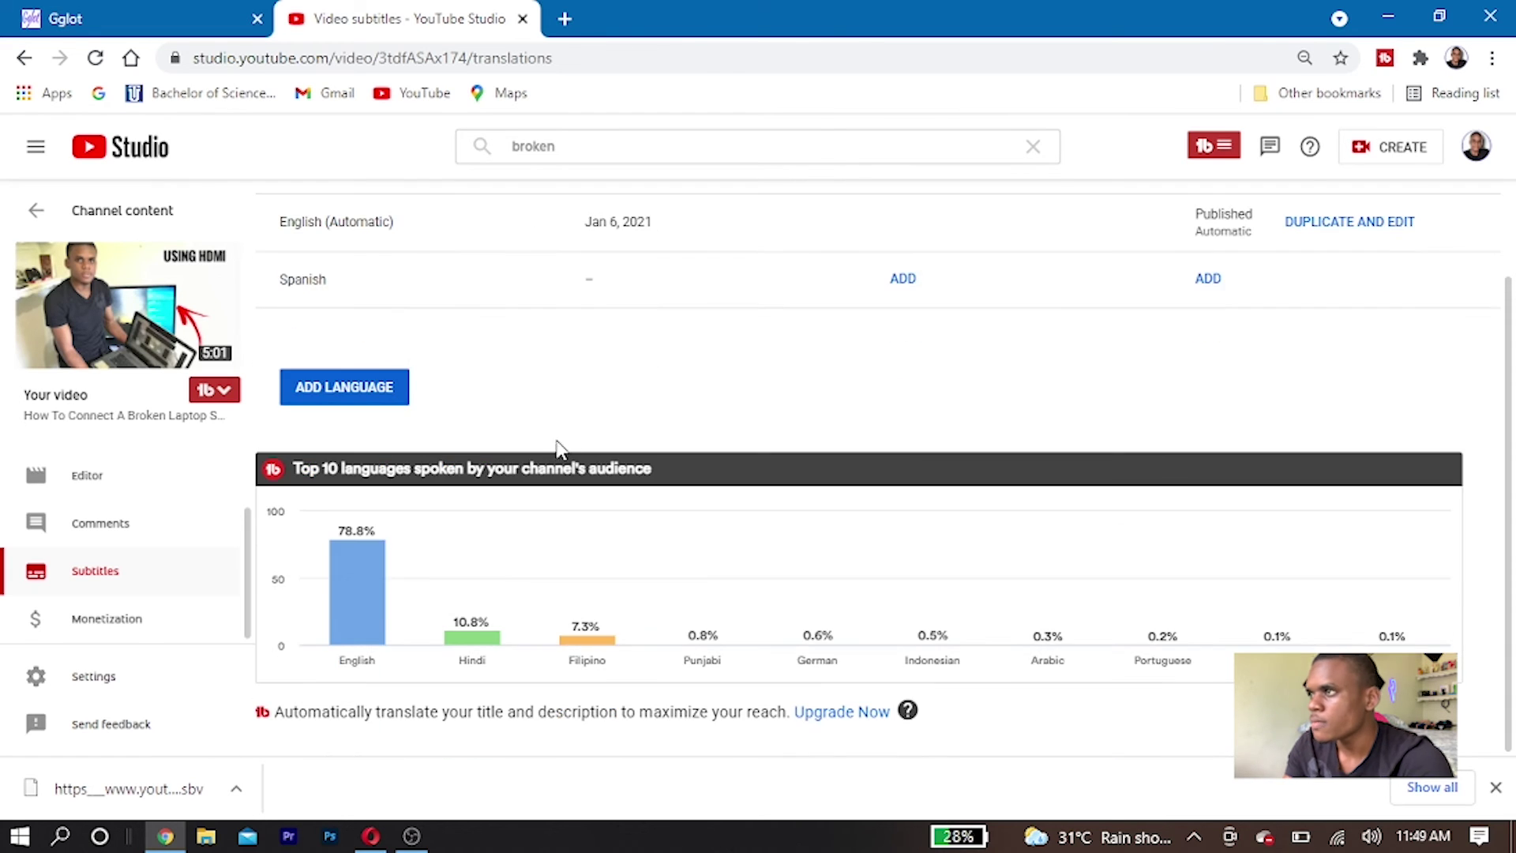
scroll(560, 450, up, 2)
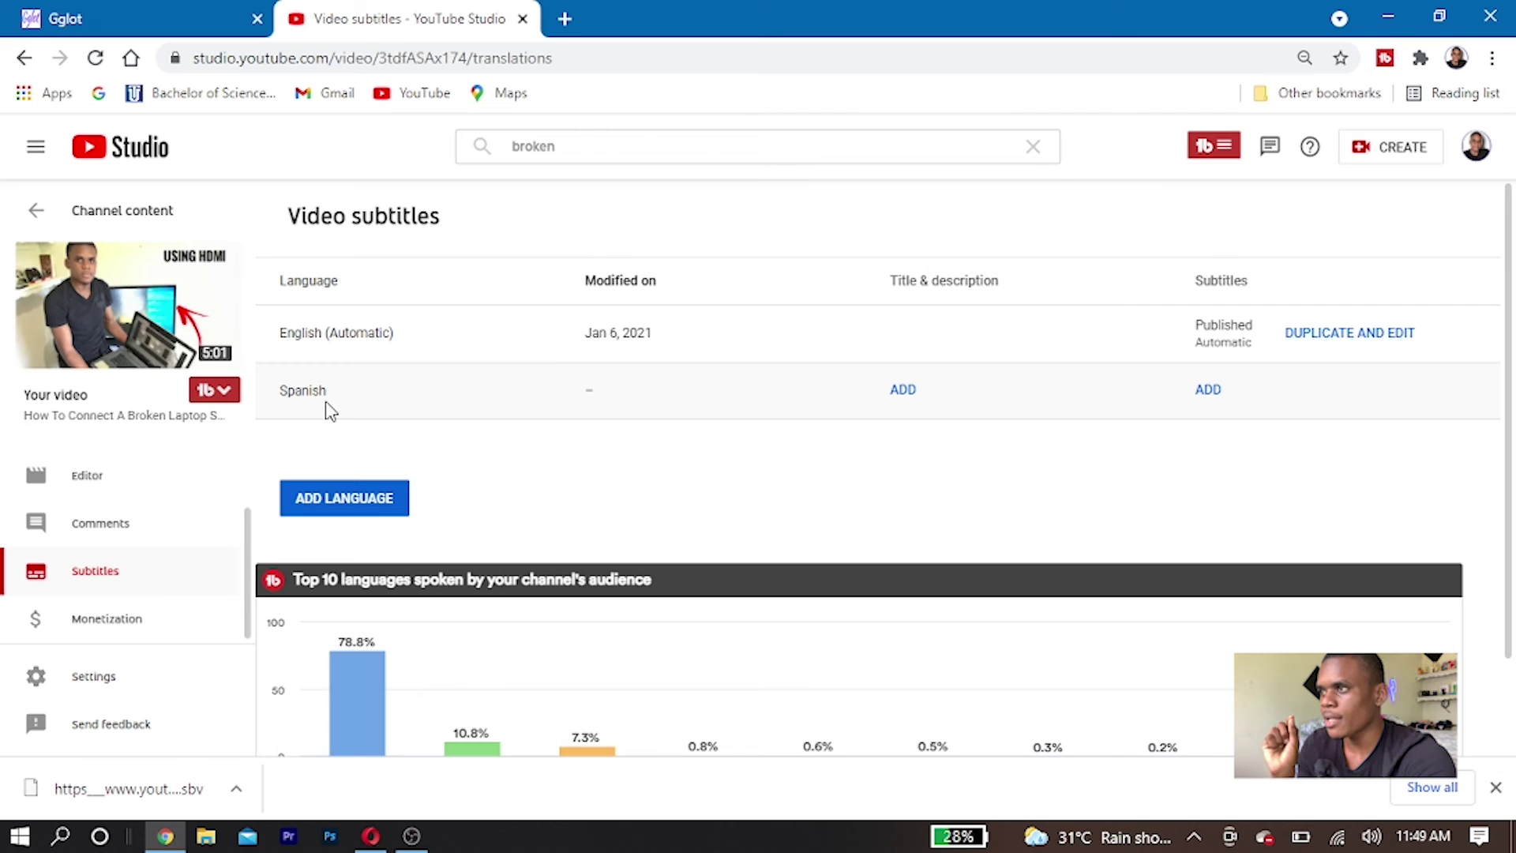
Upload the SBV file from Downloads as the Spanish subtitles, using the With timing file type, and publish them.
click(1208, 391)
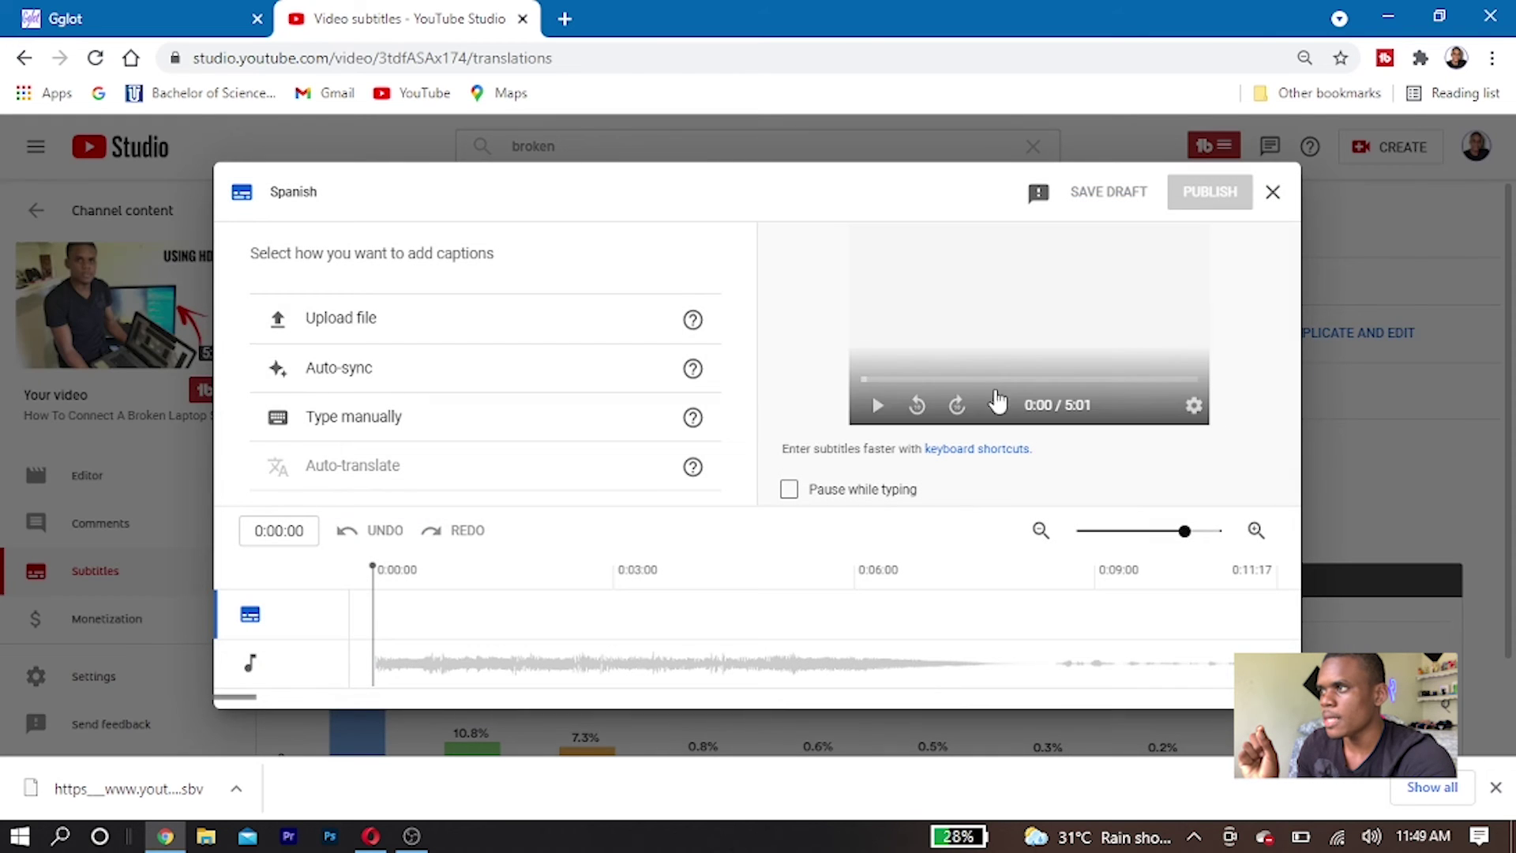
click(339, 324)
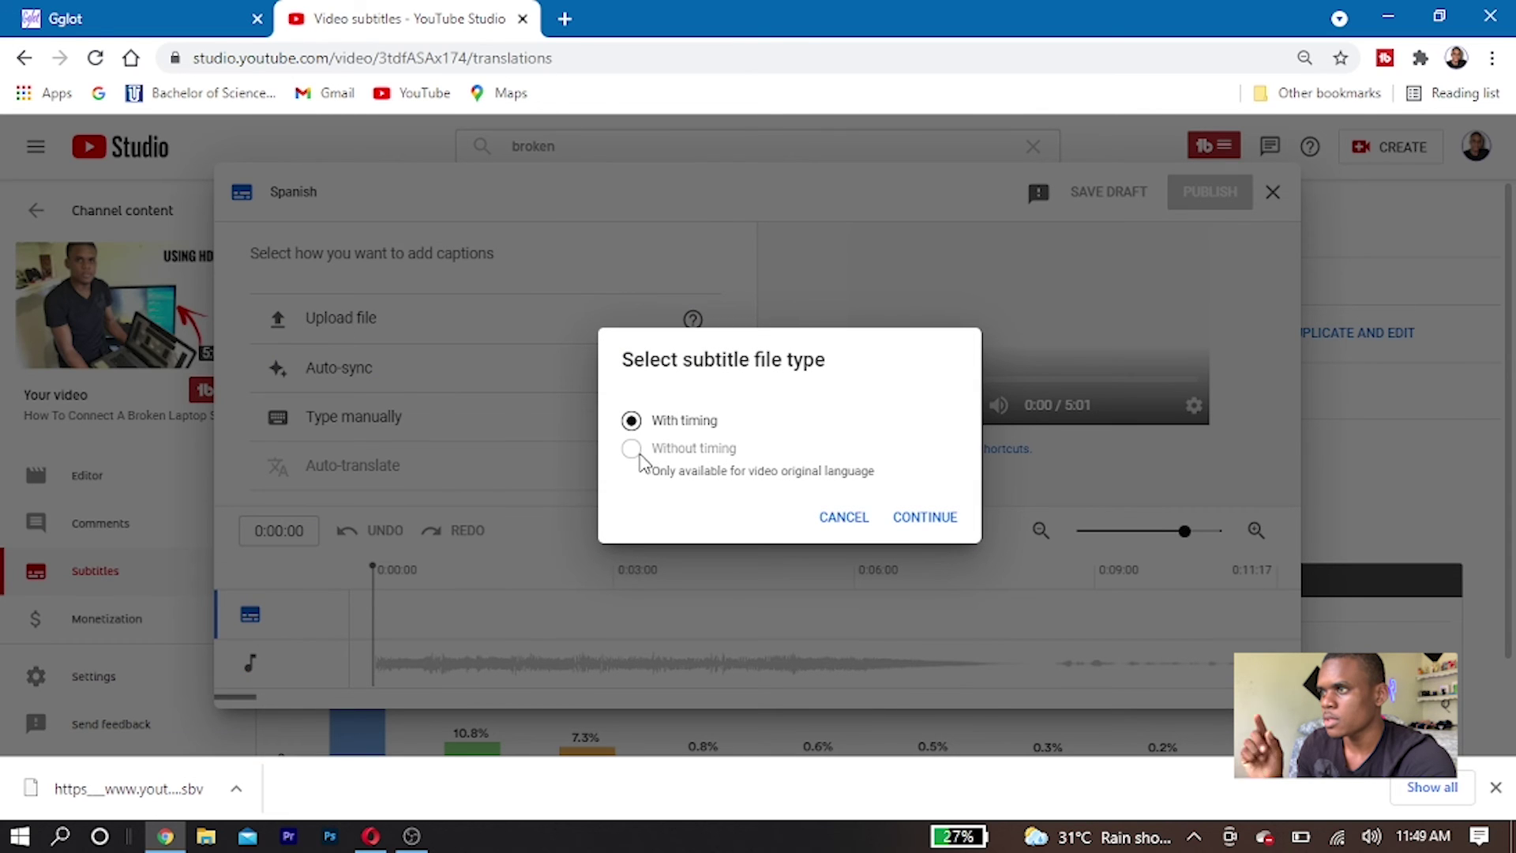
click(926, 518)
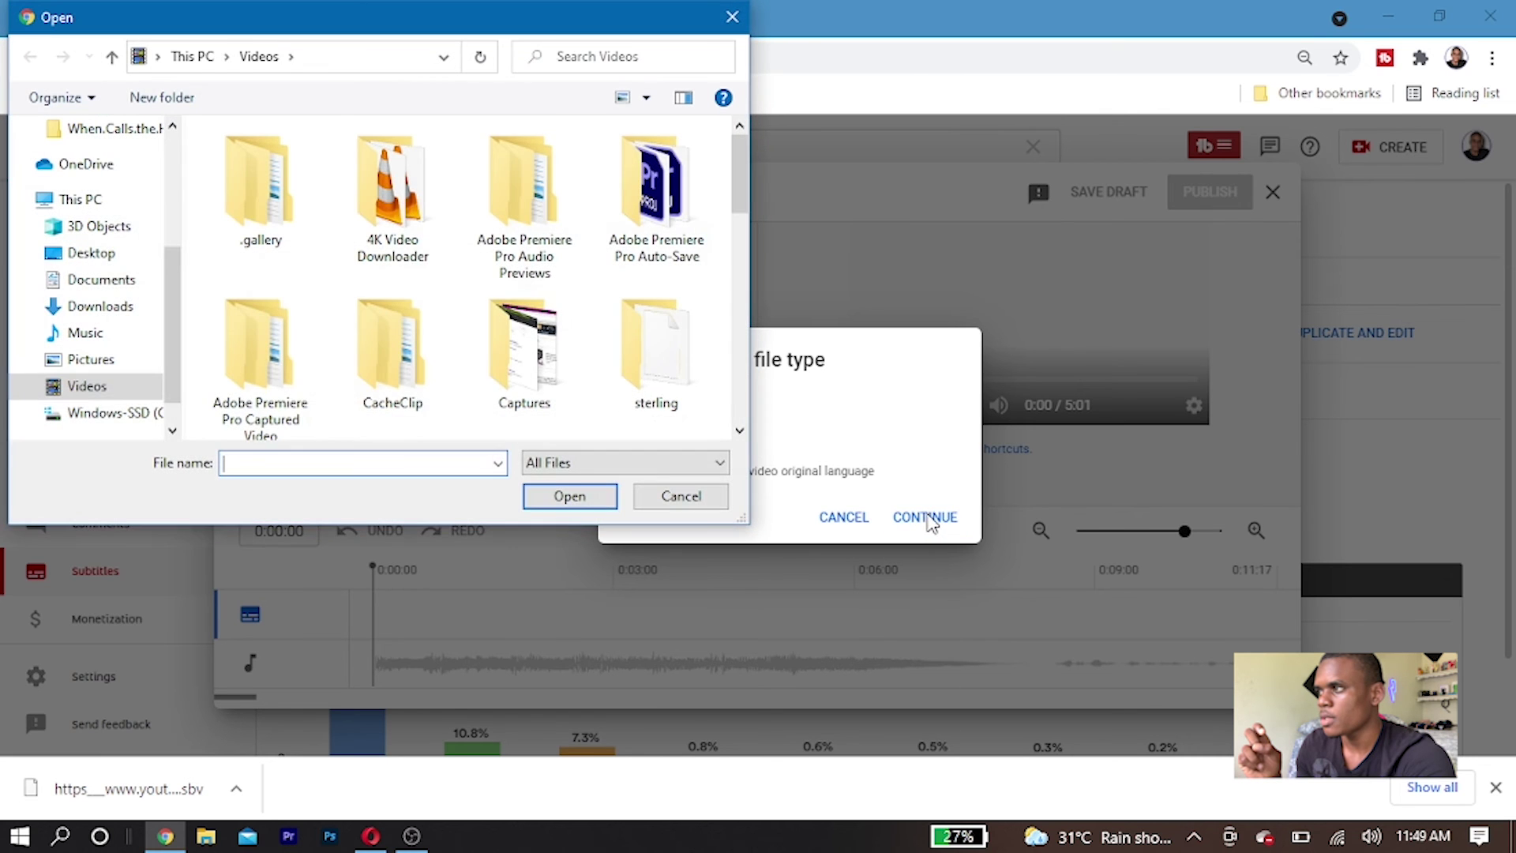
click(93, 308)
click(237, 193)
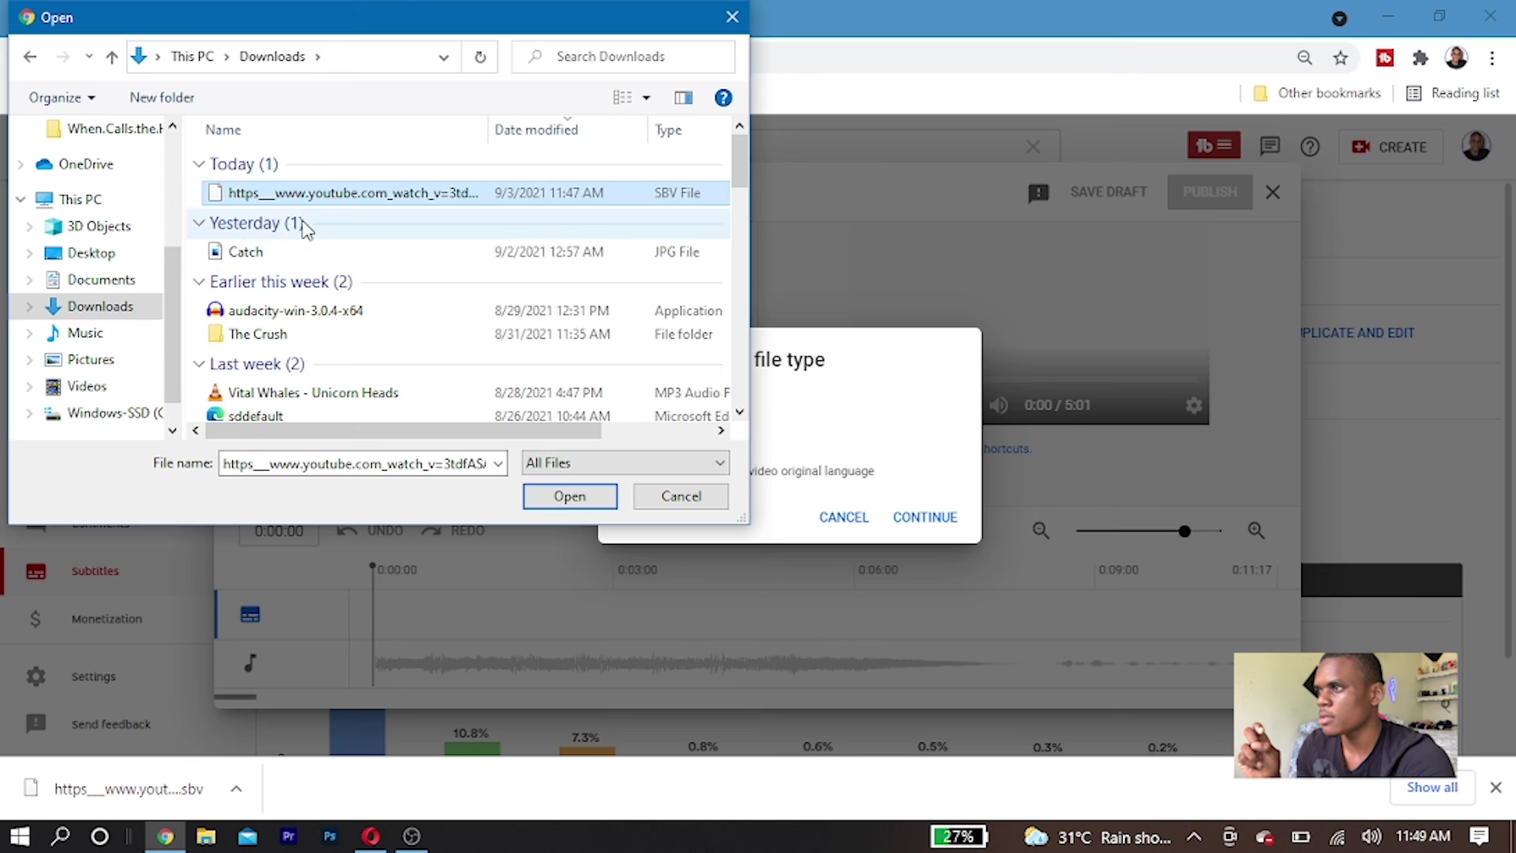
click(567, 495)
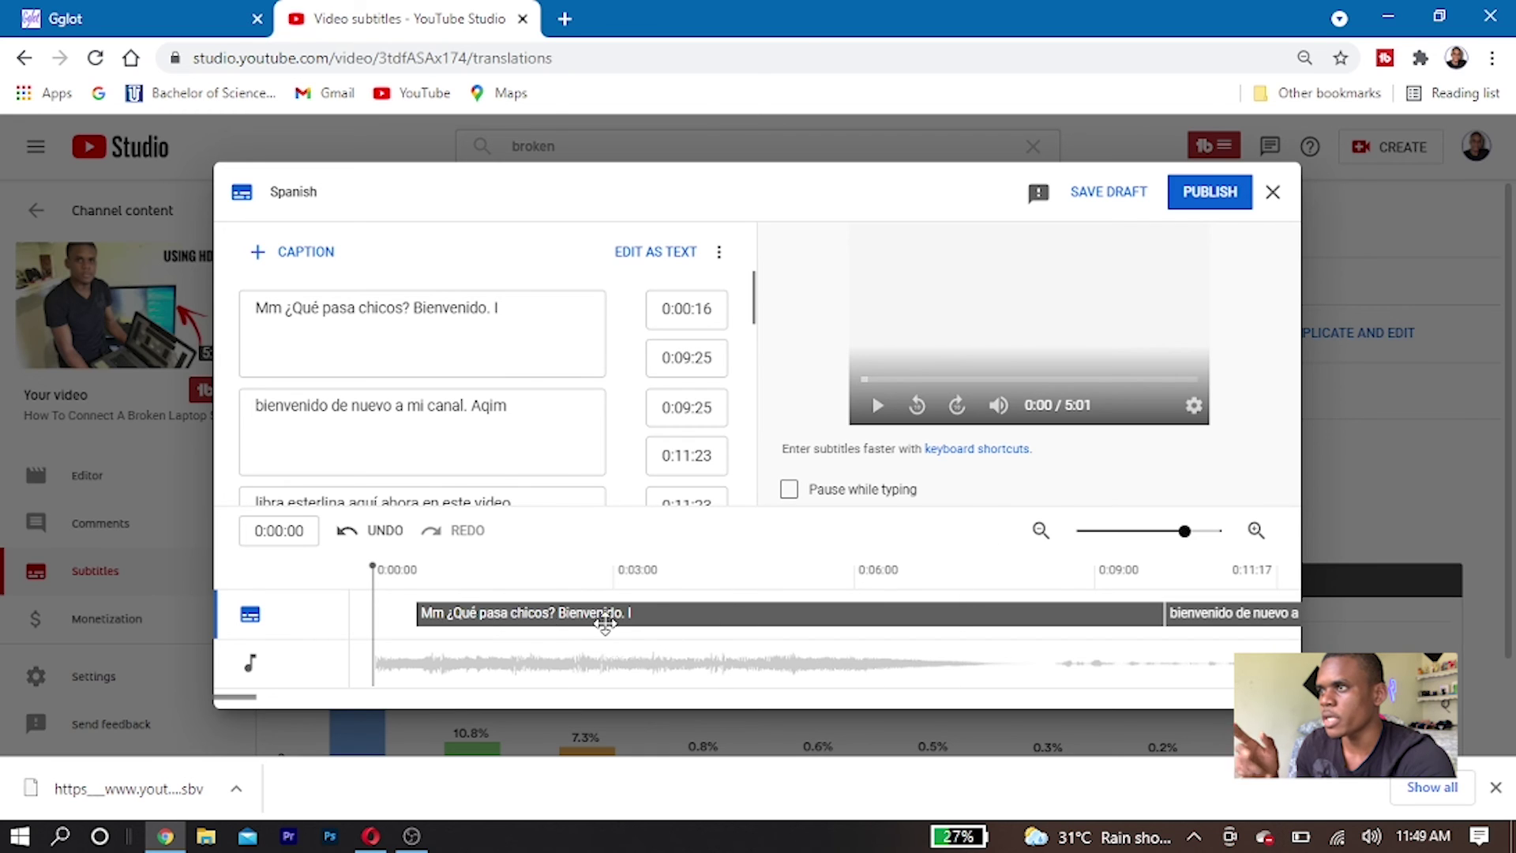
click(1216, 208)
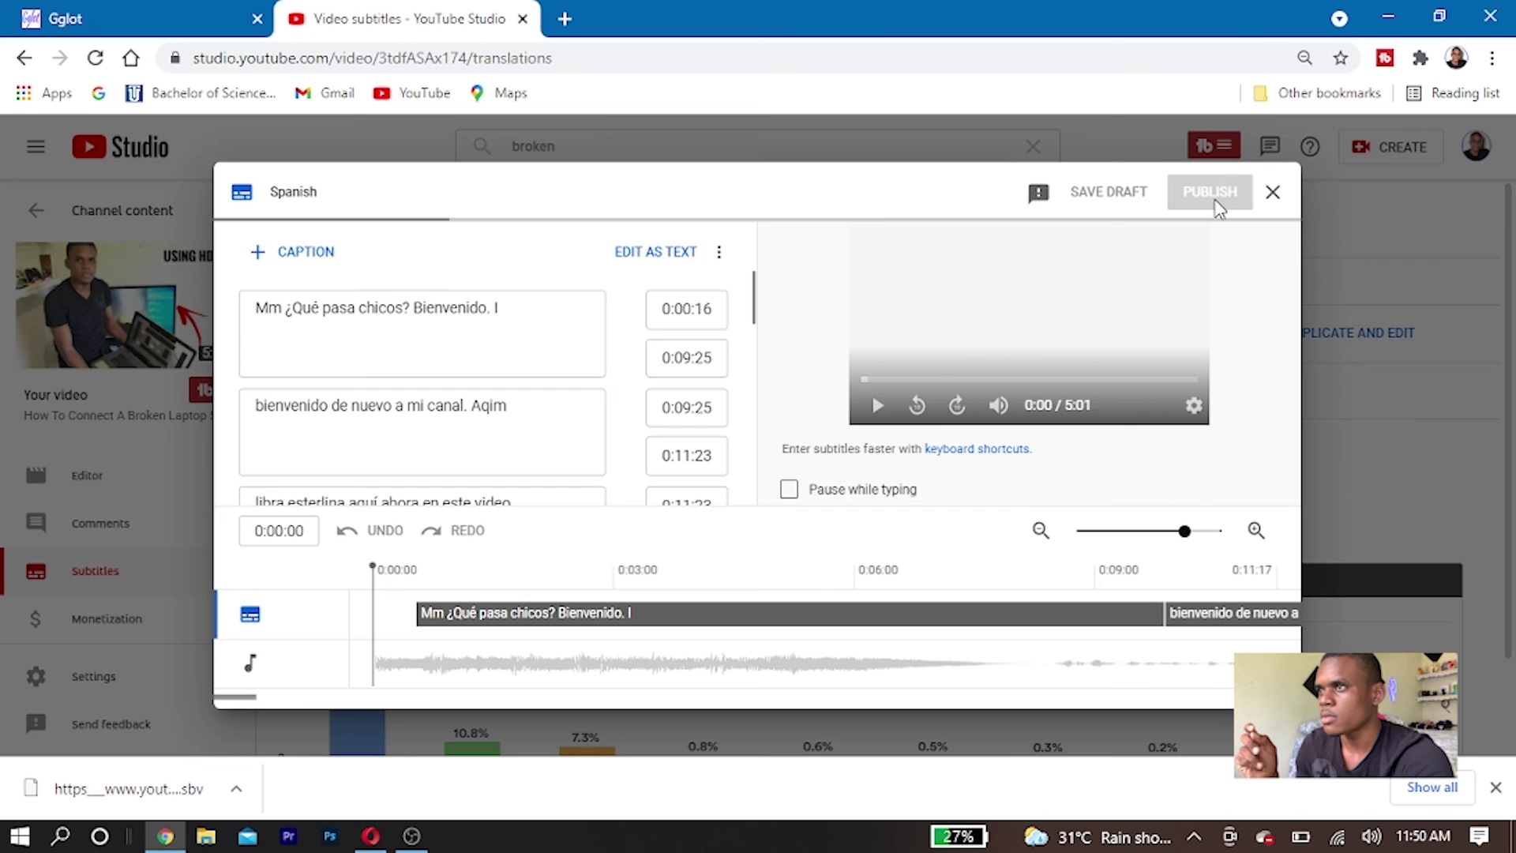